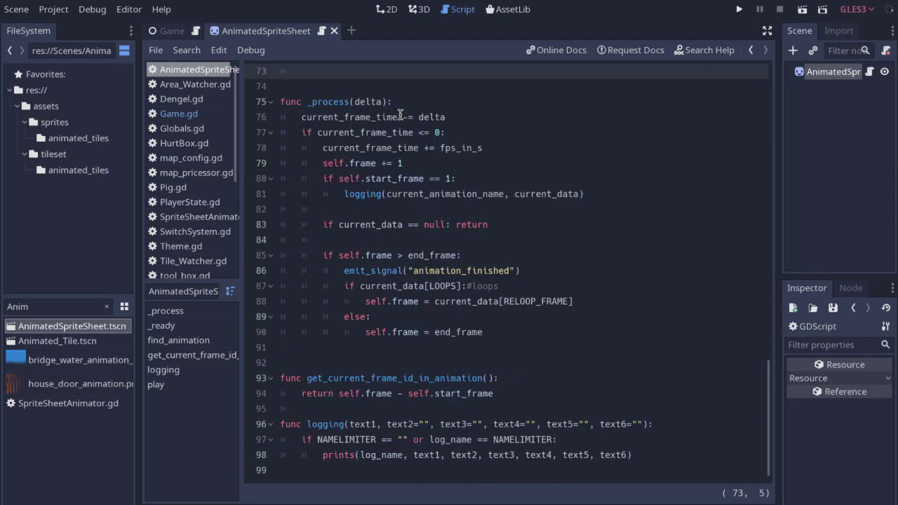
Filter the FileSystem for 'pig' and open Pig.tscn in the 2D view
scroll(400, 115, up, 1)
scroll(400, 115, up, 10)
scroll(400, 114, up, 10)
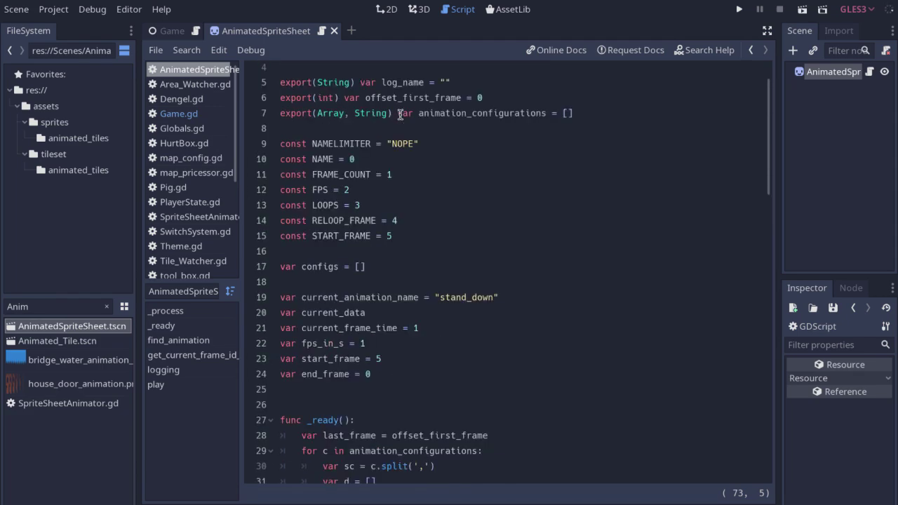
scroll(400, 114, up, 1)
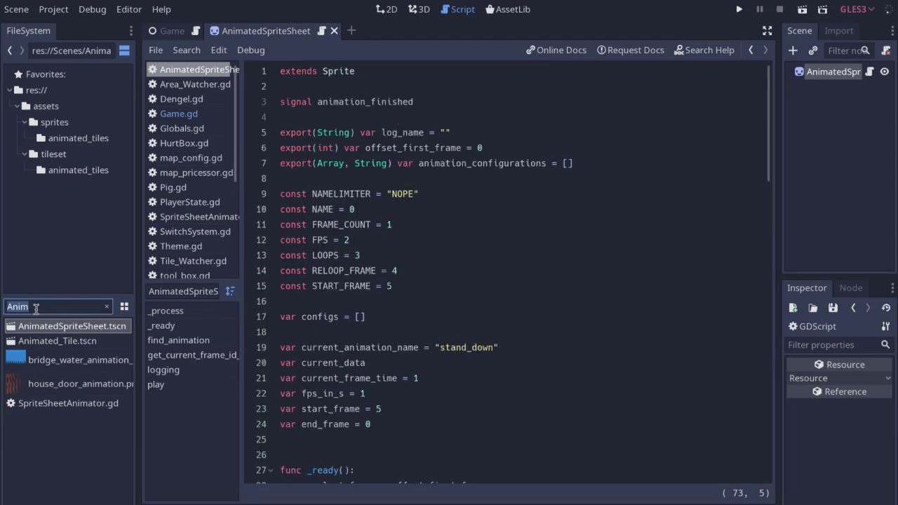
text(pig)
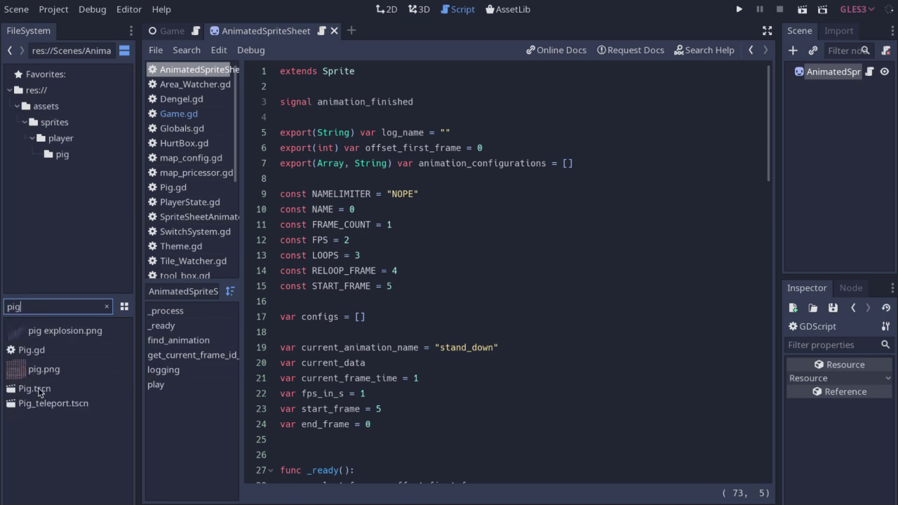
double_click(43, 388)
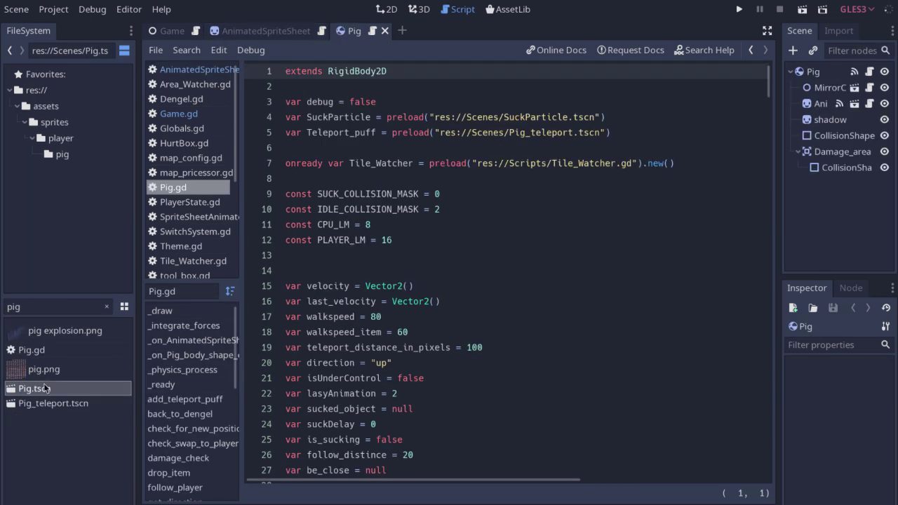
click(386, 10)
Hide the body and damage-area collision shapes, then select the animated sprite node
scroll(411, 229, up, 3)
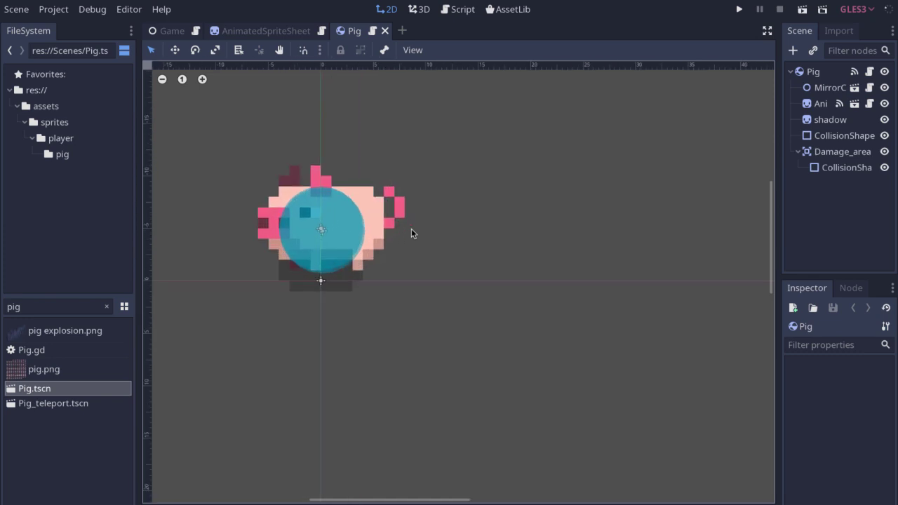
scroll(411, 228, up, 2)
click(884, 136)
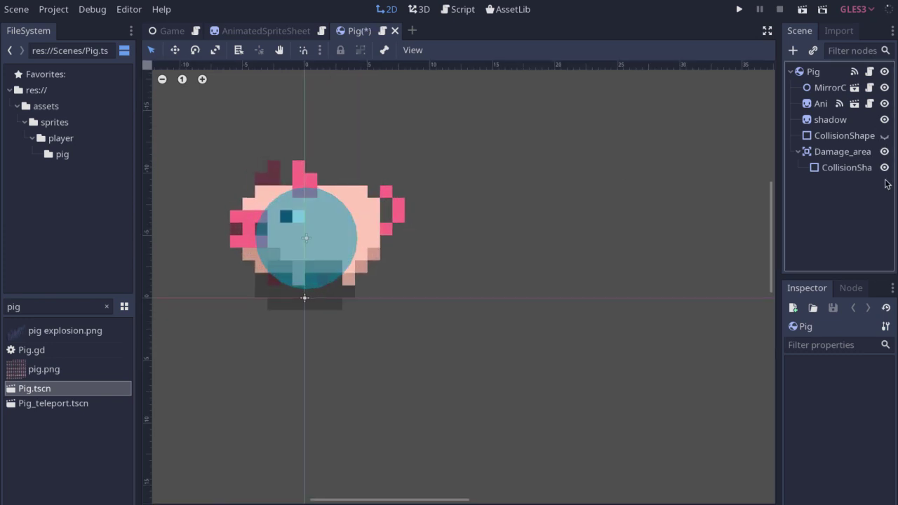
click(886, 168)
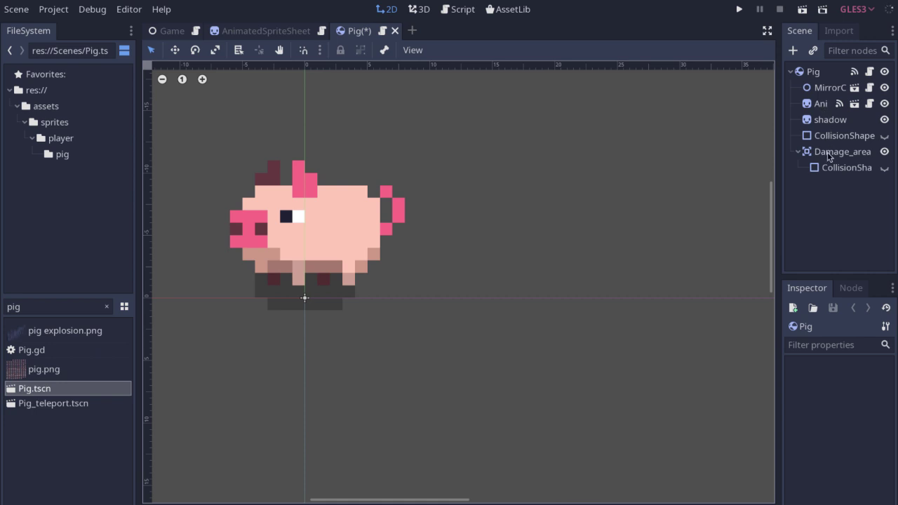
click(821, 104)
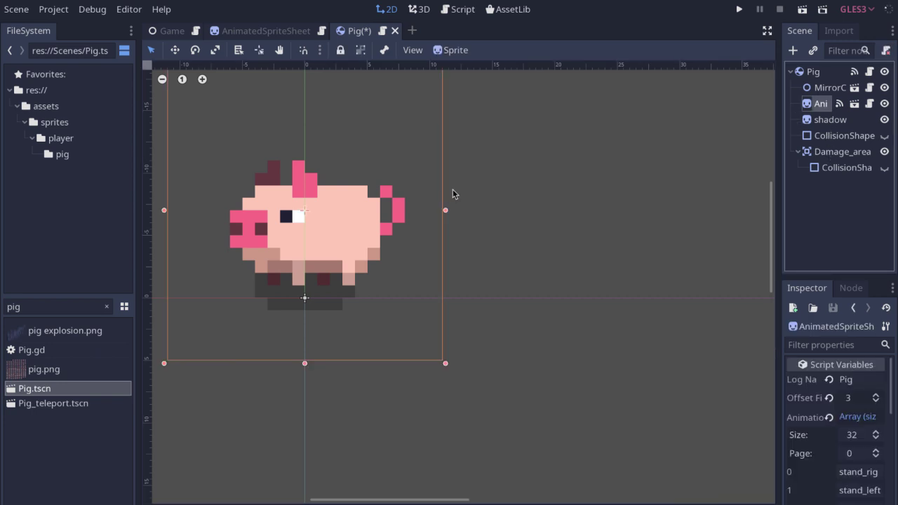
Pan the canvas and widen the Inspector so Log Name 'Pig' and Offset First Frame 3 read fully
middle_drag(308, 251, 372, 246)
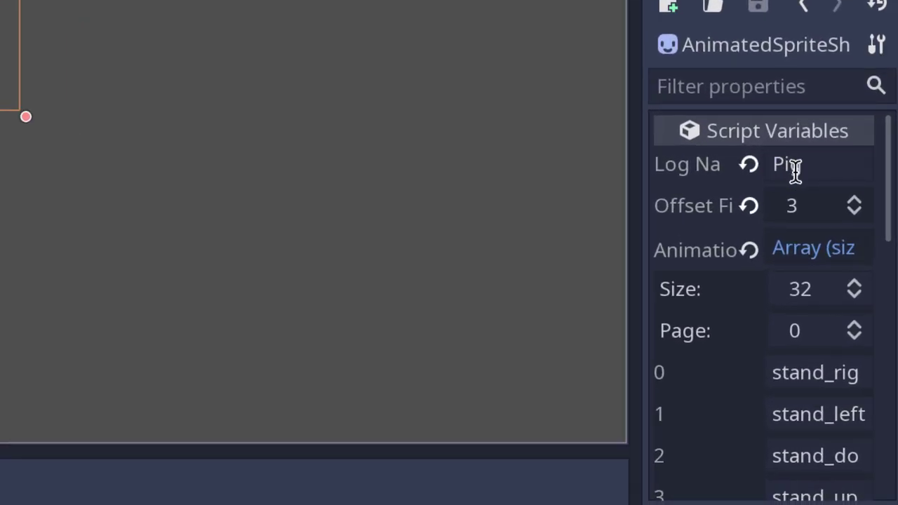
click(808, 169)
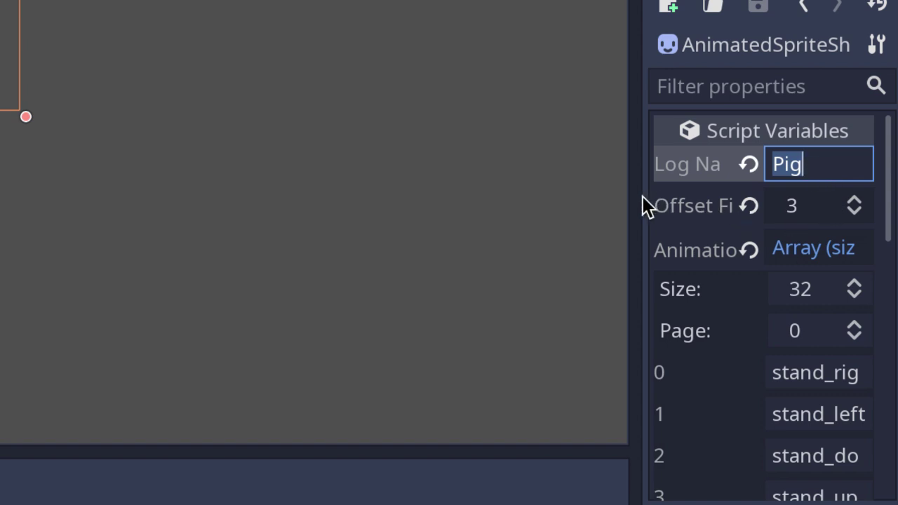
drag(633, 194, 462, 197)
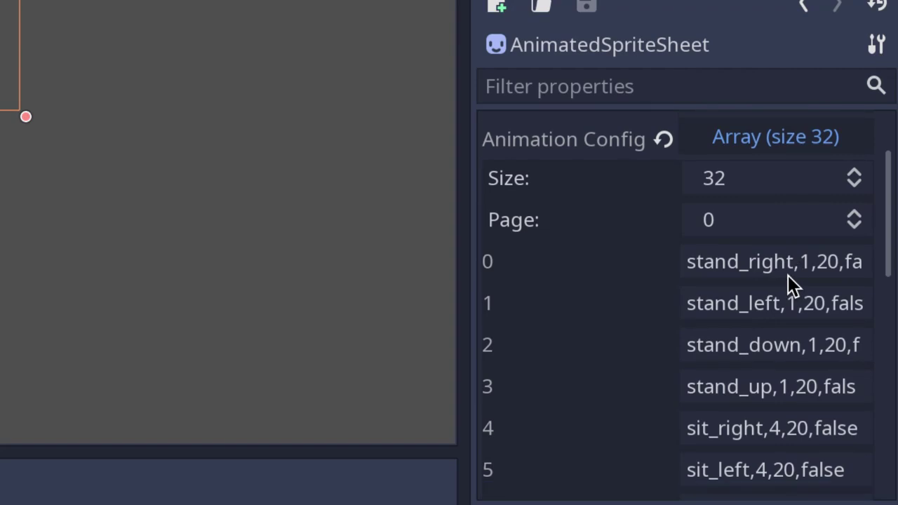
Widen the Inspector further and inspect the stand_right,1,20,false configuration entry
scroll(788, 276, up, 1)
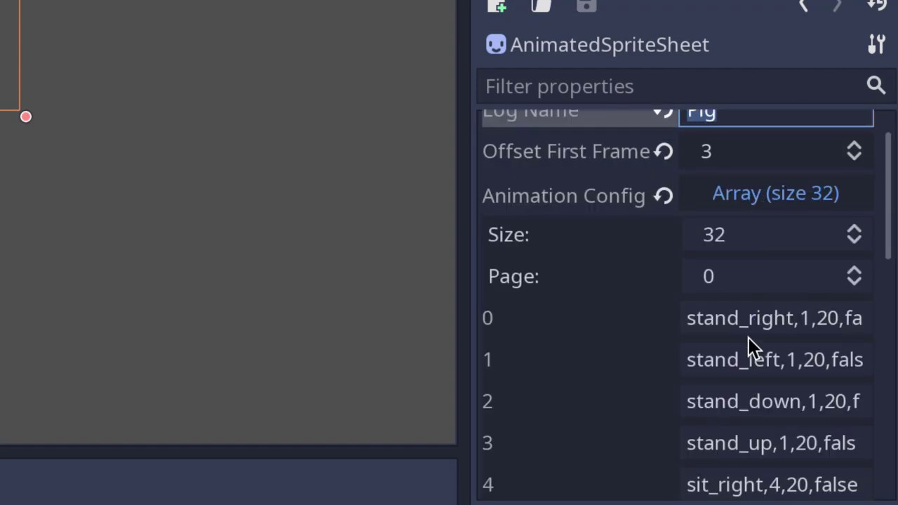
scroll(748, 338, down, 5)
scroll(748, 338, up, 1)
scroll(751, 344, up, 2)
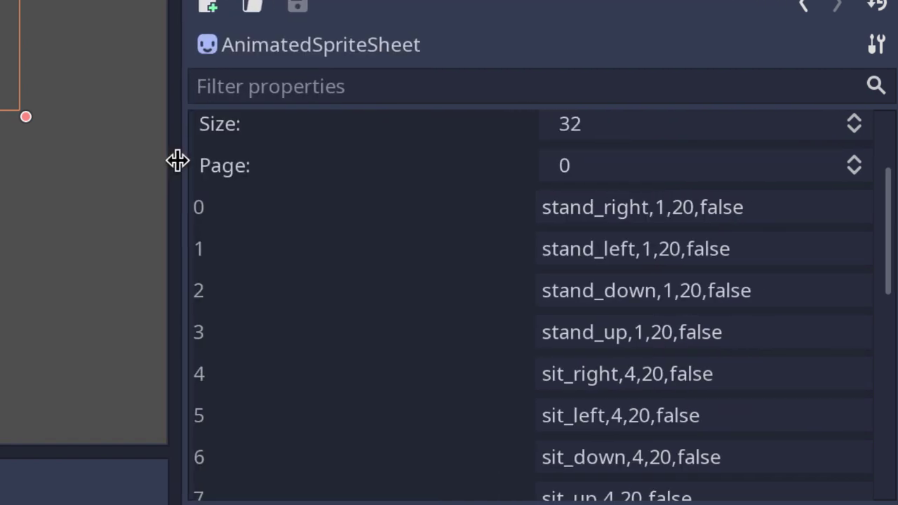
drag(468, 193, 174, 161)
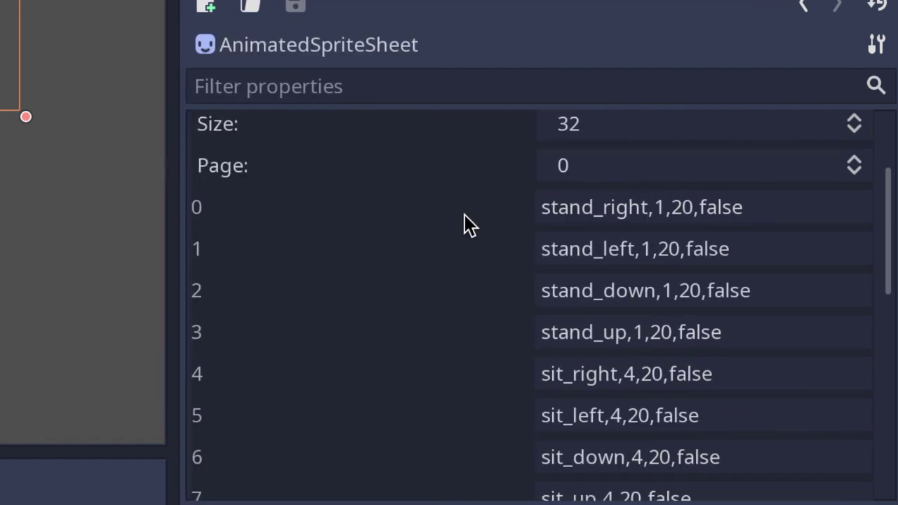
click(575, 214)
double_click(575, 214)
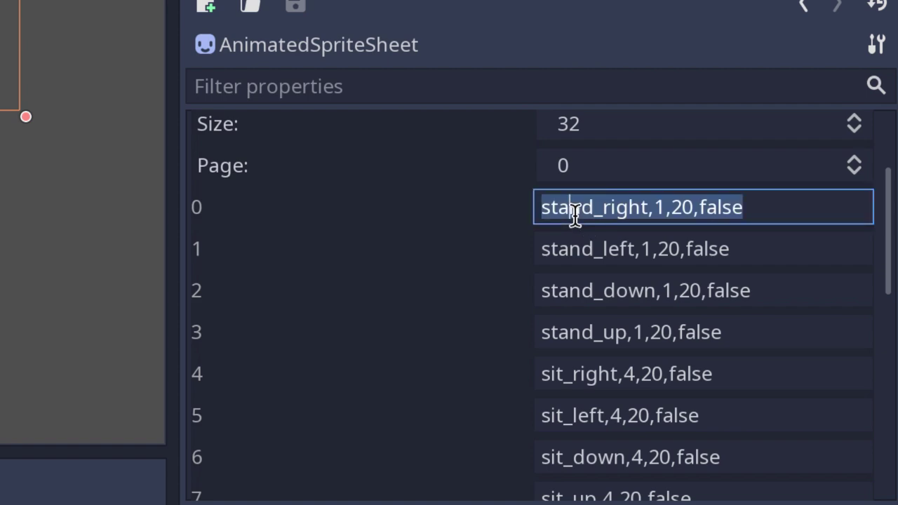
click(643, 208)
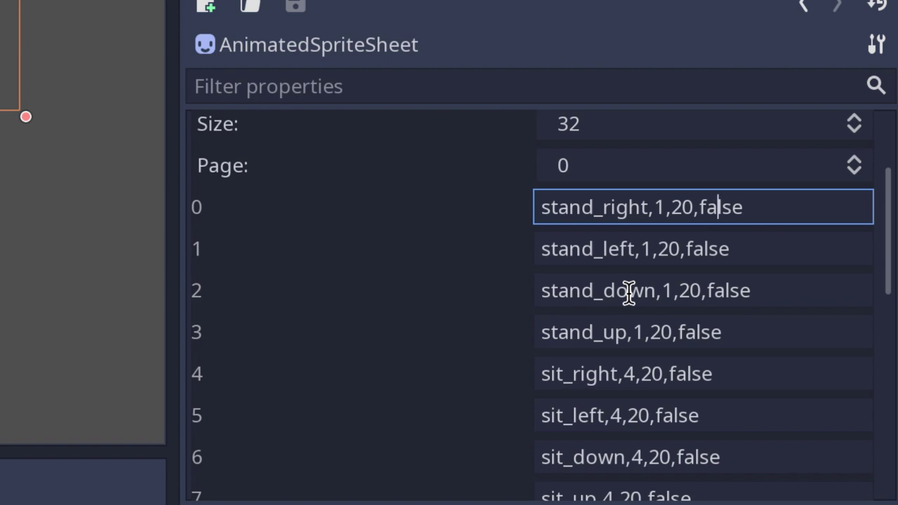
Step through the stand_left, stand_down, stand_up and sit_right configuration entries
click(619, 247)
click(607, 284)
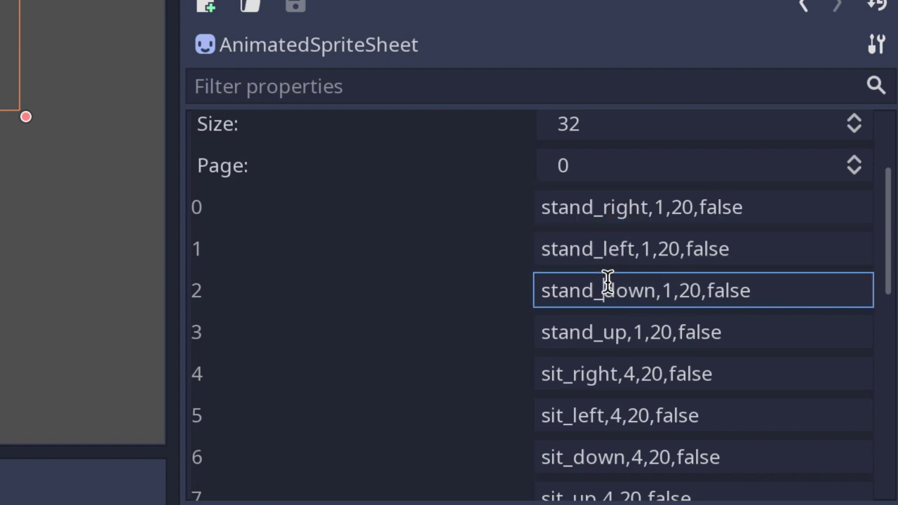
click(597, 214)
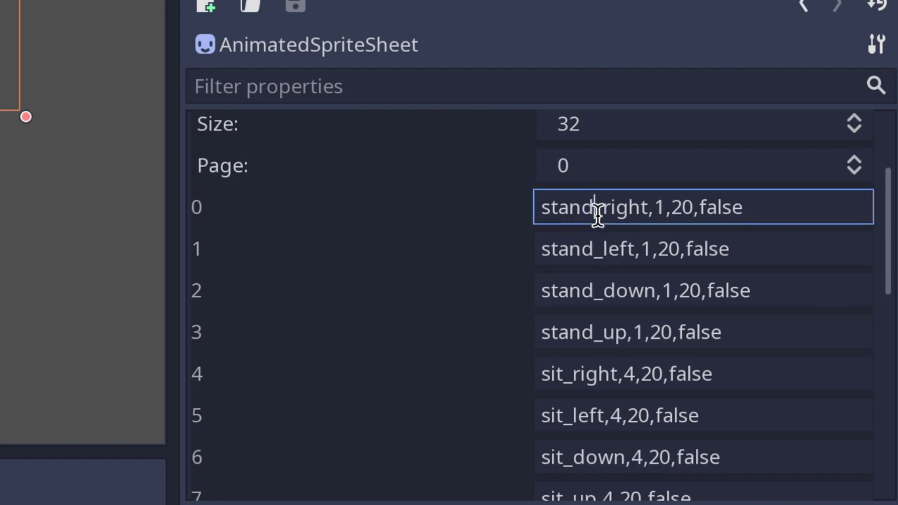
click(591, 248)
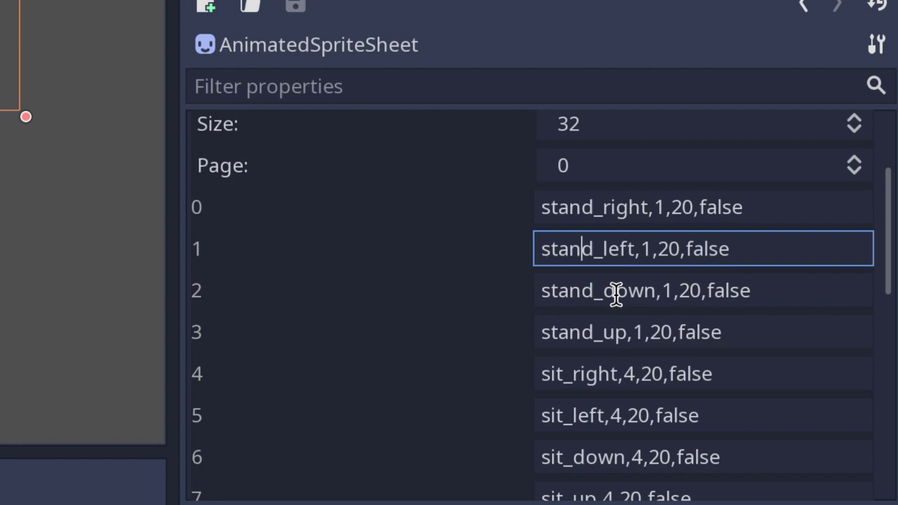
click(616, 293)
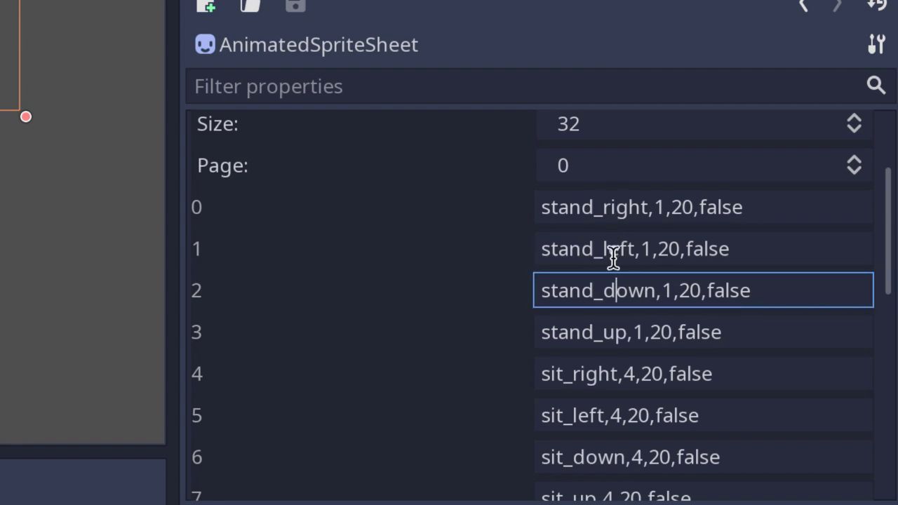
click(600, 336)
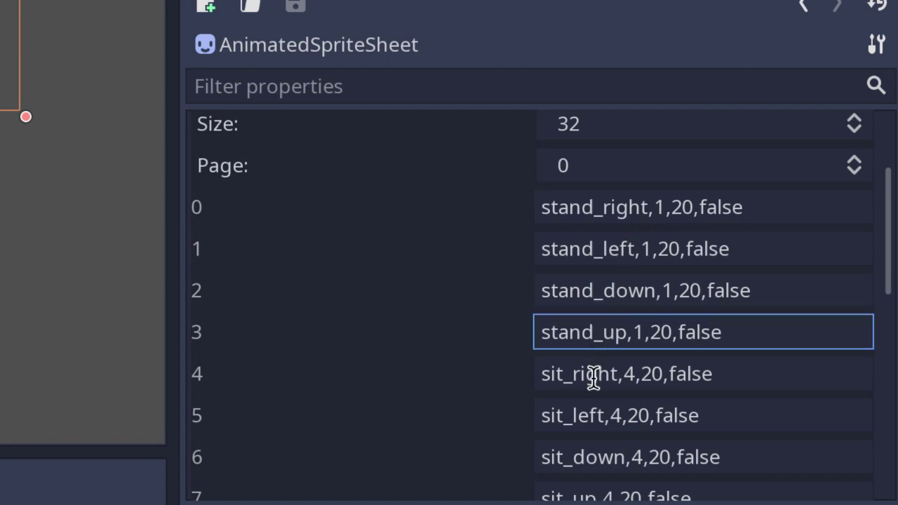
click(593, 377)
scroll(593, 377, down, 5)
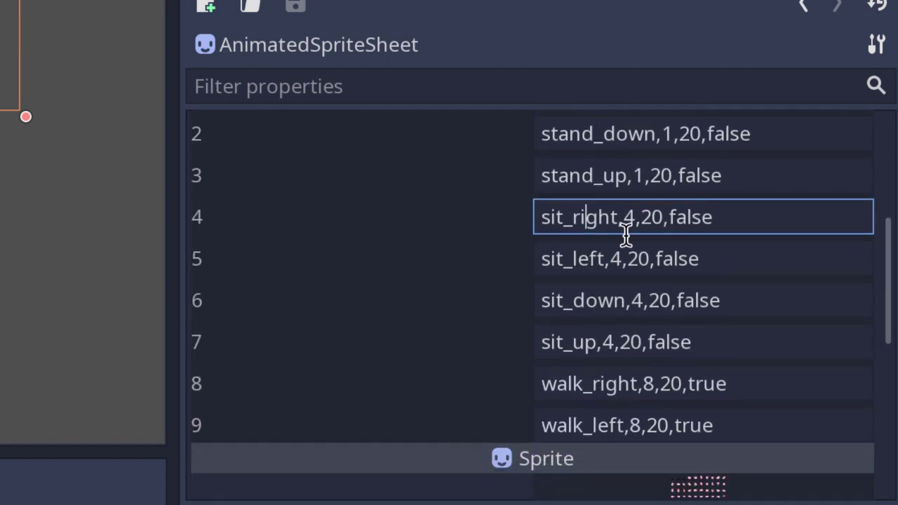
click(623, 223)
double_click(695, 217)
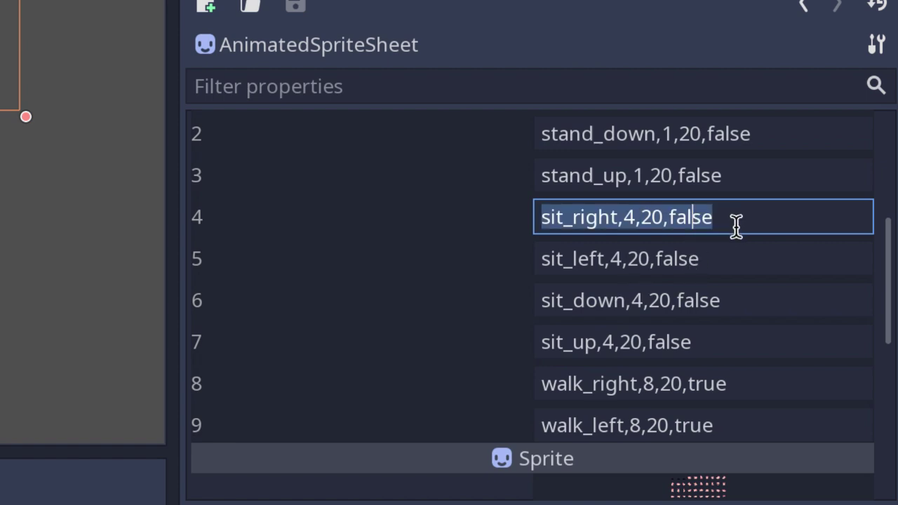
scroll(736, 224, up, 3)
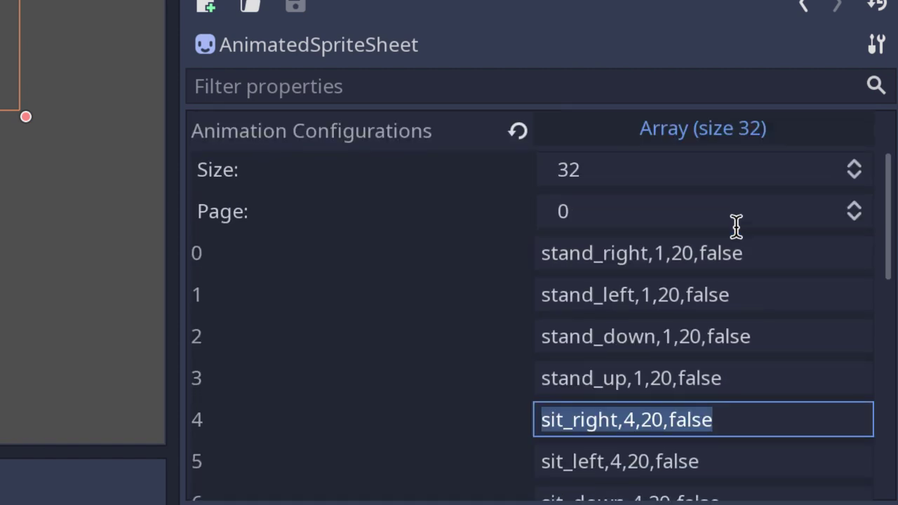
scroll(736, 225, down, 1)
double_click(718, 178)
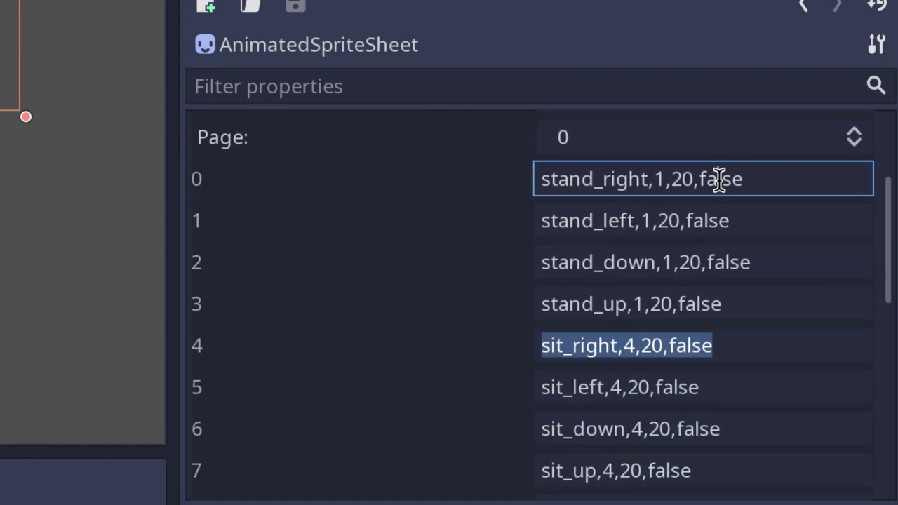
click(750, 180)
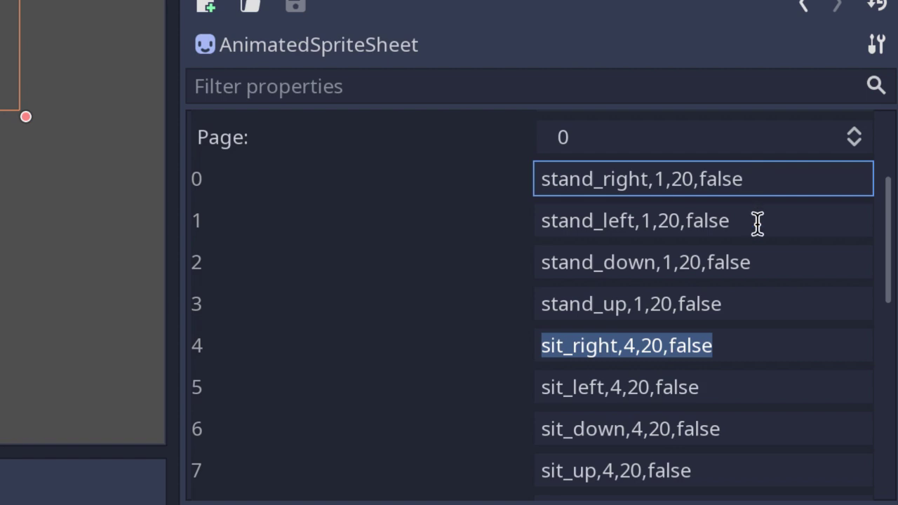
scroll(745, 286, down, 2)
scroll(746, 286, down, 3)
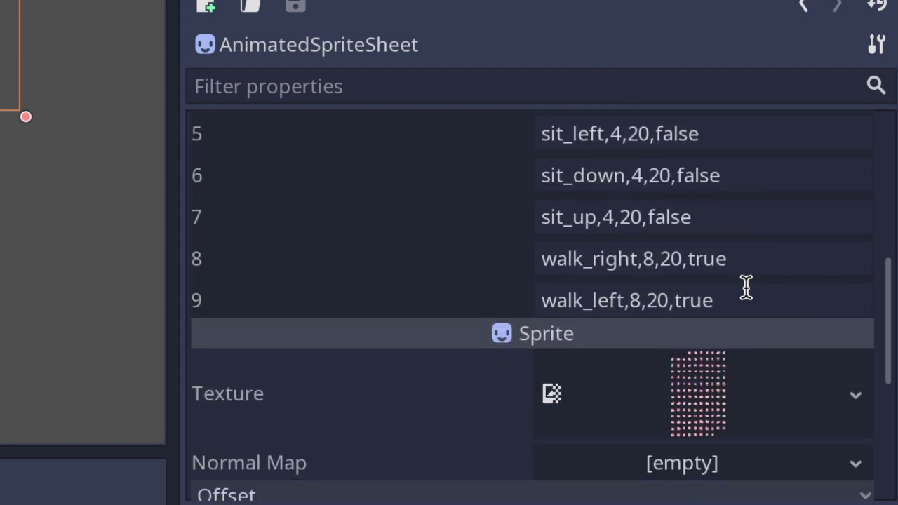
click(615, 258)
click(644, 261)
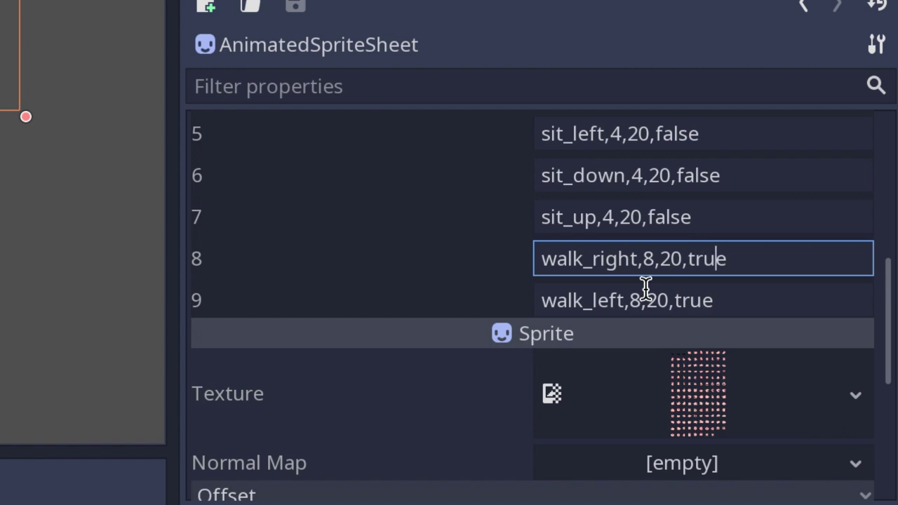
scroll(660, 278, up, 2)
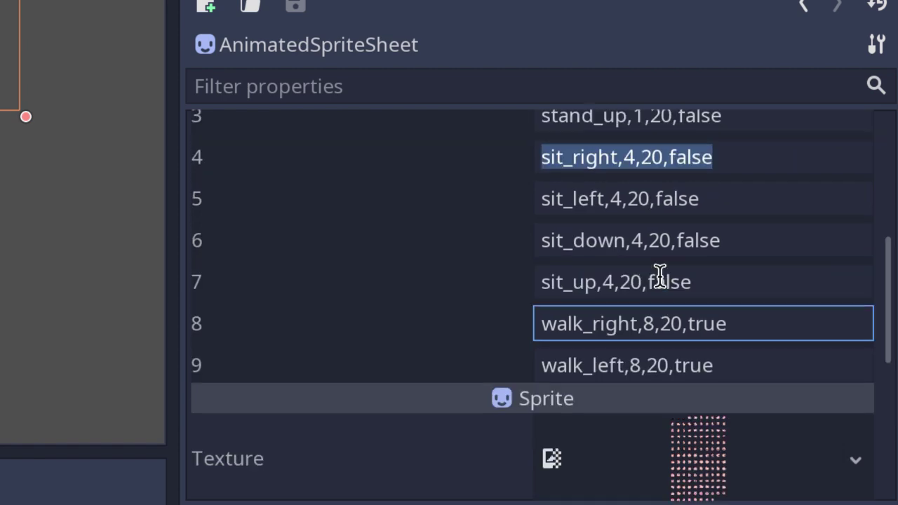
scroll(659, 279, up, 4)
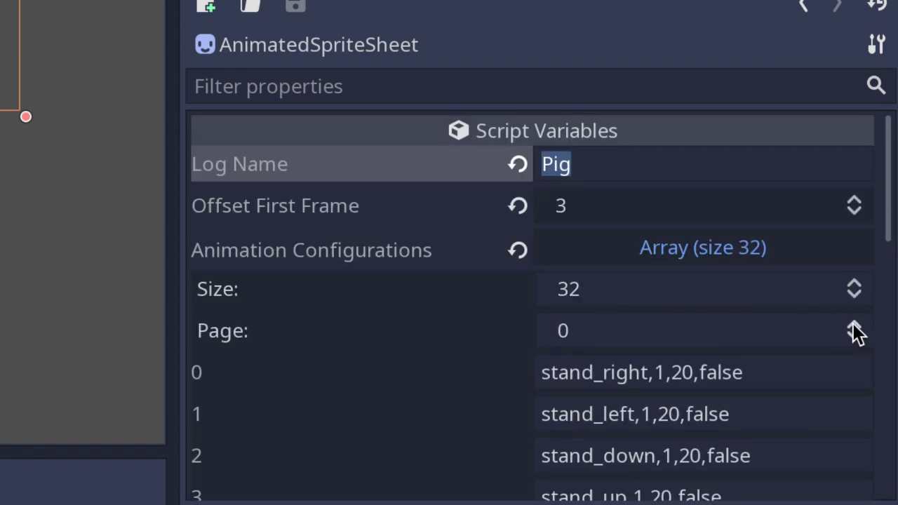
Show page 1 of the Animation Configurations and inspect the suck_down entry
click(854, 325)
scroll(802, 387, down, 2)
scroll(804, 387, down, 1)
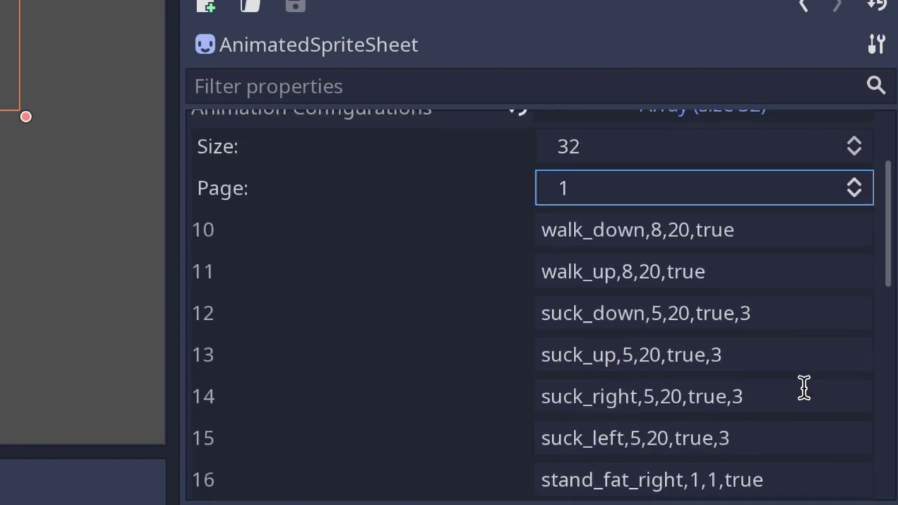
click(767, 319)
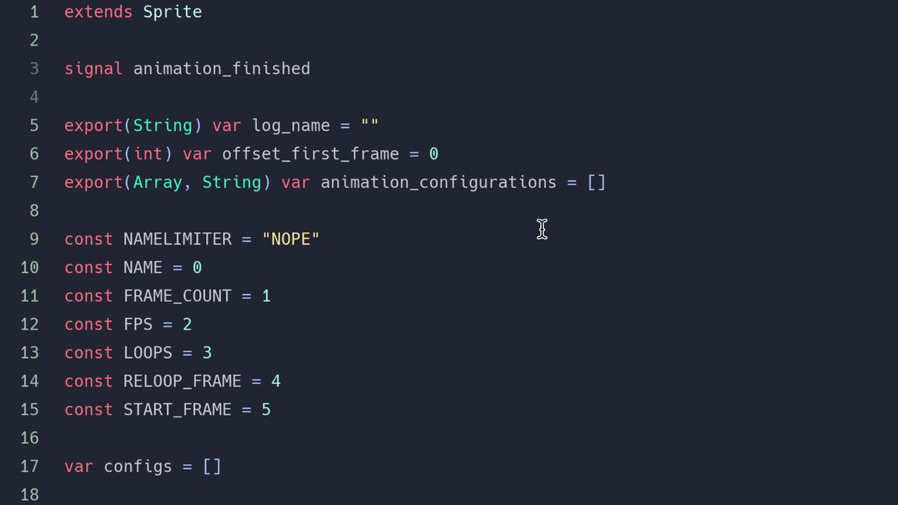
click(238, 21)
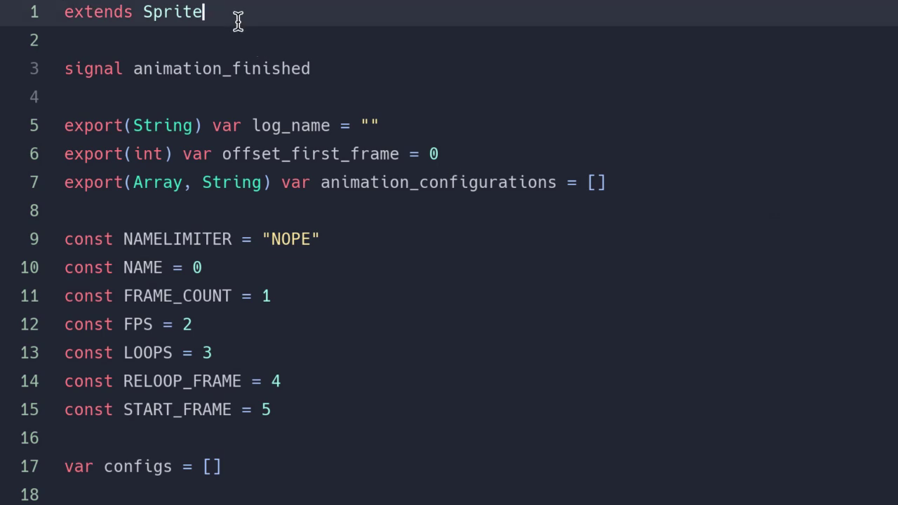
click(330, 73)
scroll(449, 252, down, 4)
scroll(449, 253, down, 12)
scroll(449, 253, down, 8)
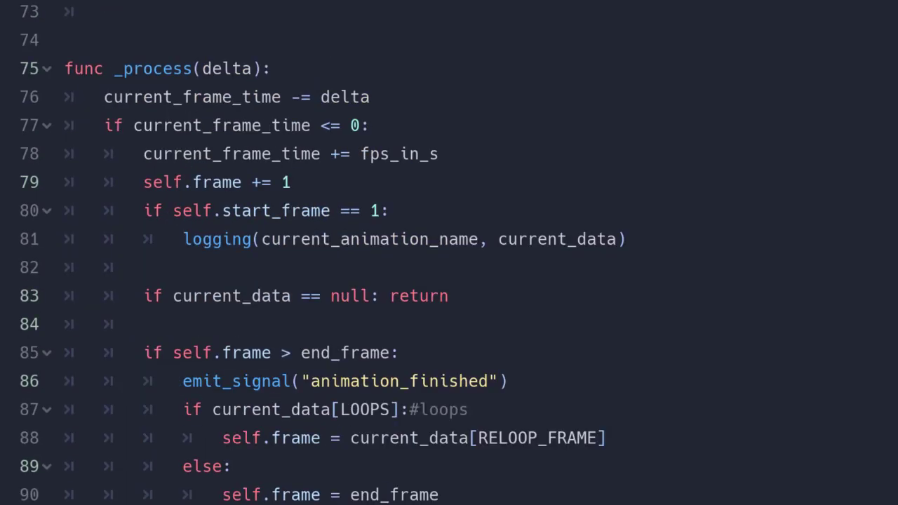
scroll(450, 253, up, 8)
scroll(450, 253, up, 10)
scroll(449, 252, up, 6)
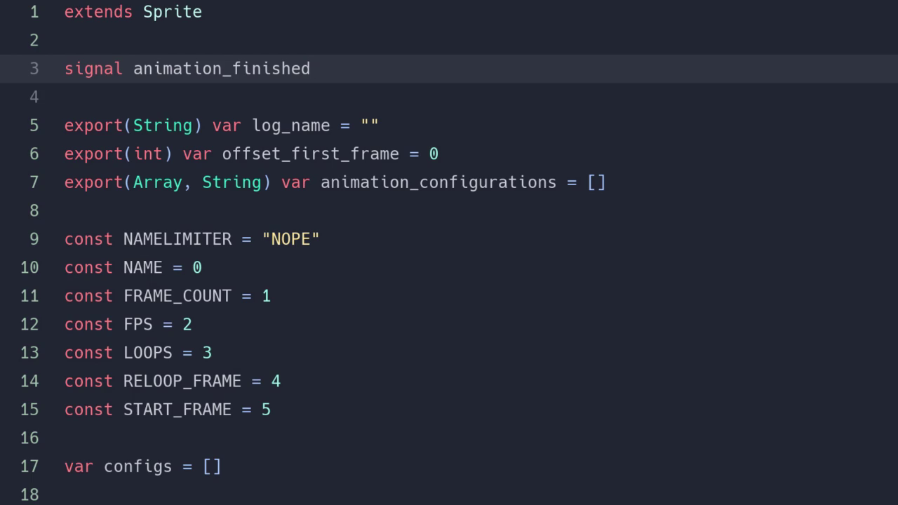
click(414, 131)
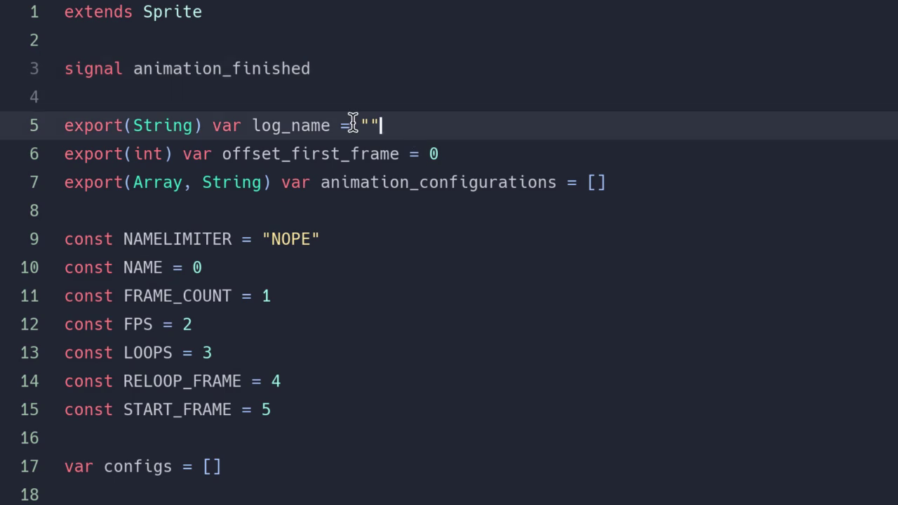
mouse_move(626, 181)
mouse_down()
mouse_move(83, 104)
mouse_move(68, 120)
mouse_up()
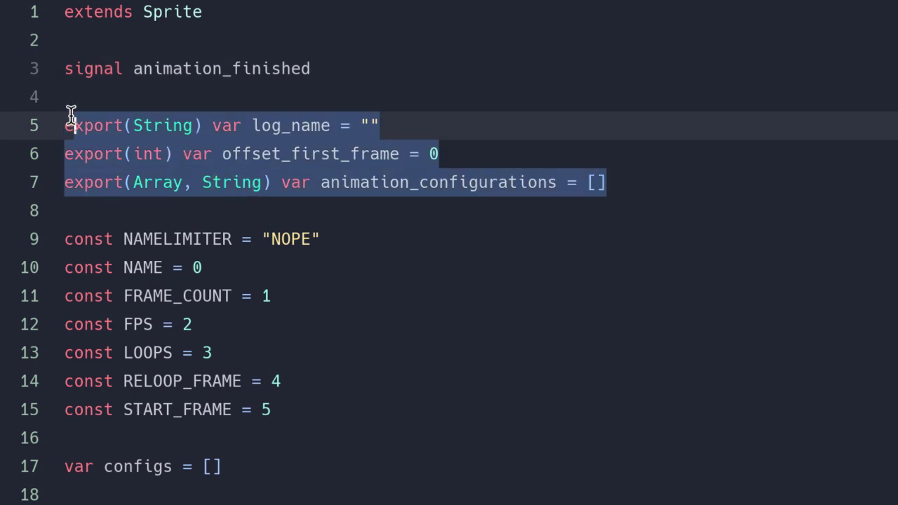
click(457, 130)
double_click(287, 127)
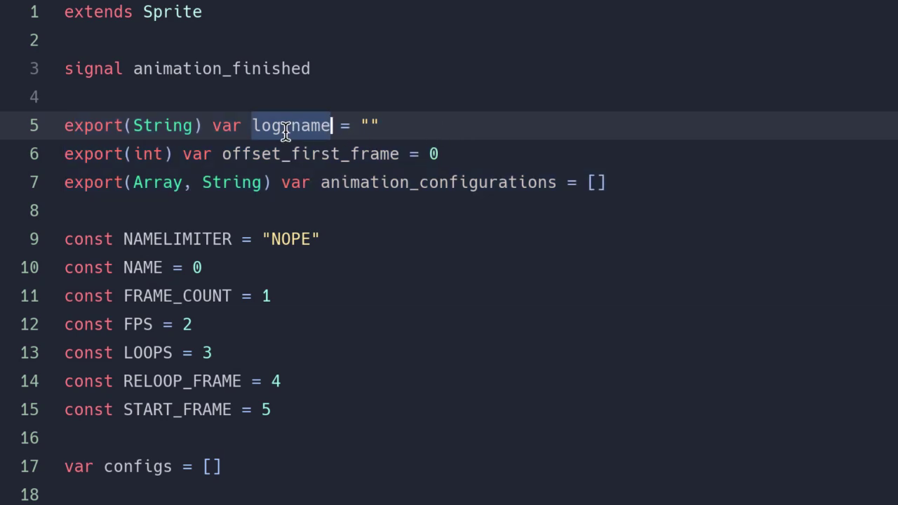
double_click(166, 126)
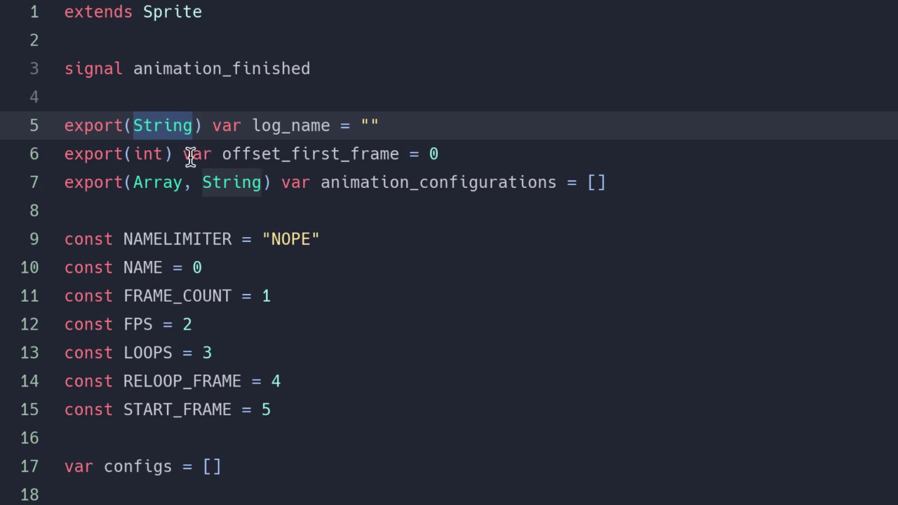
double_click(136, 154)
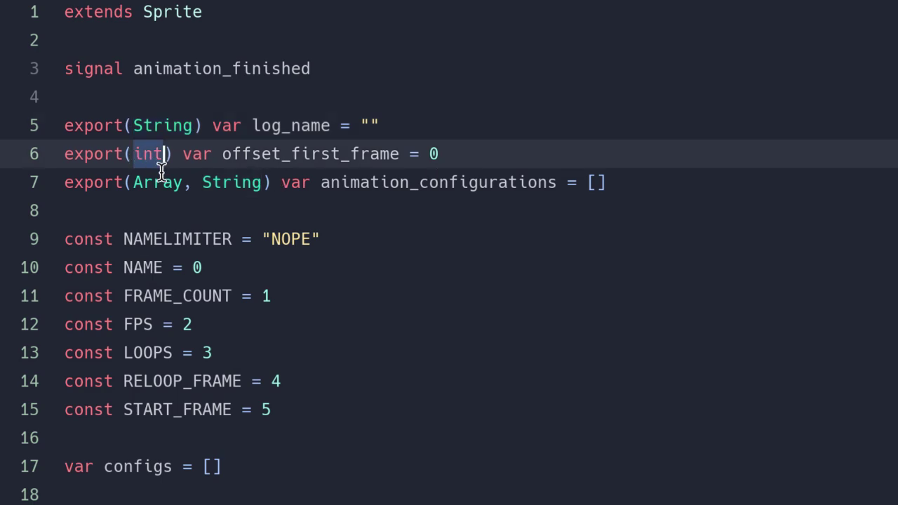
double_click(243, 155)
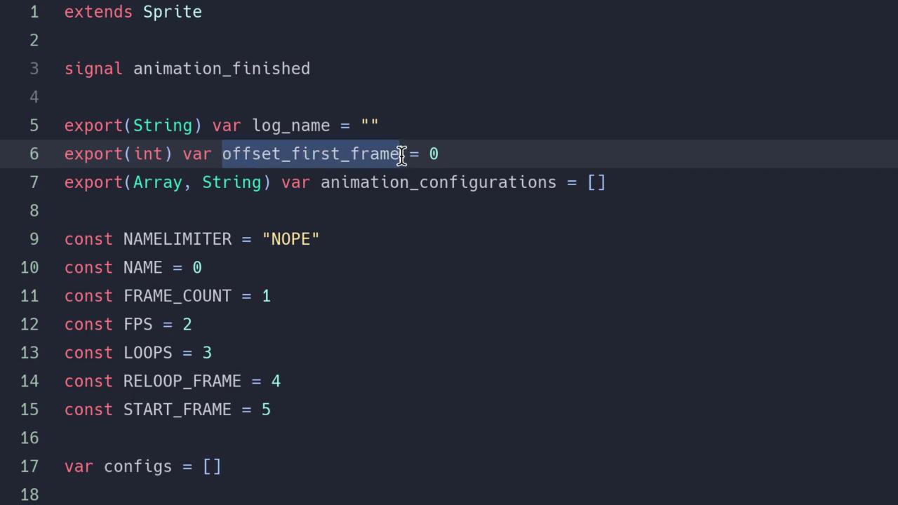
click(457, 152)
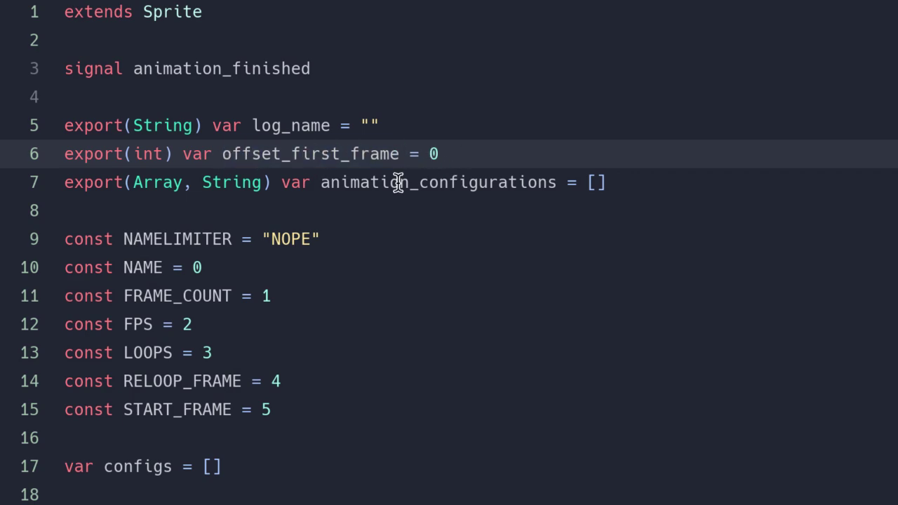
double_click(155, 182)
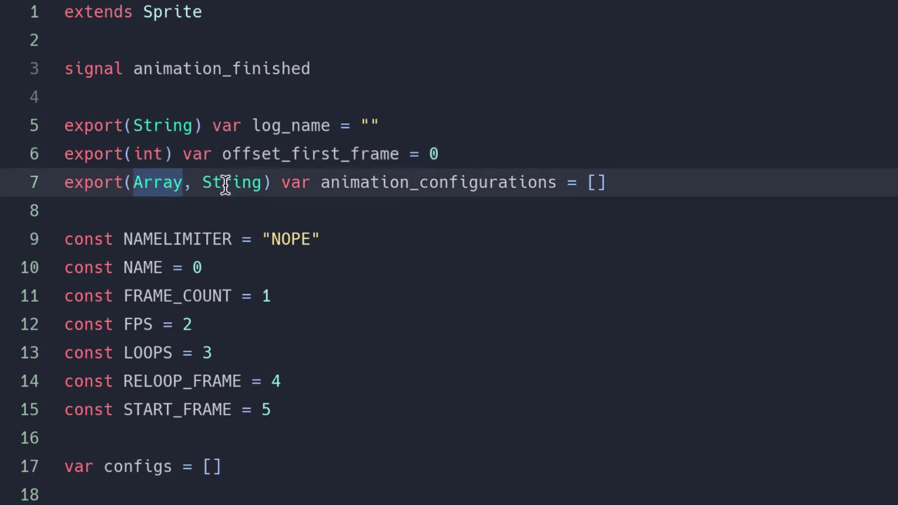
double_click(233, 184)
drag(125, 182, 272, 182)
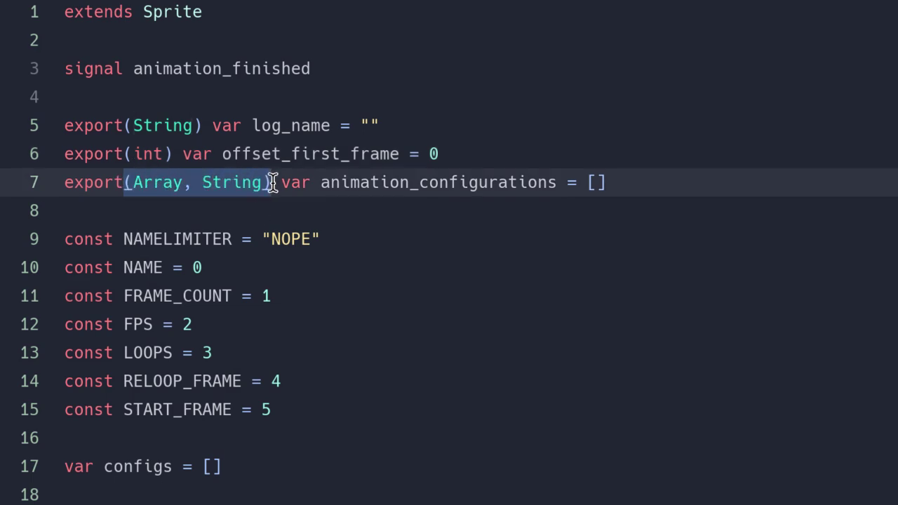
click(163, 182)
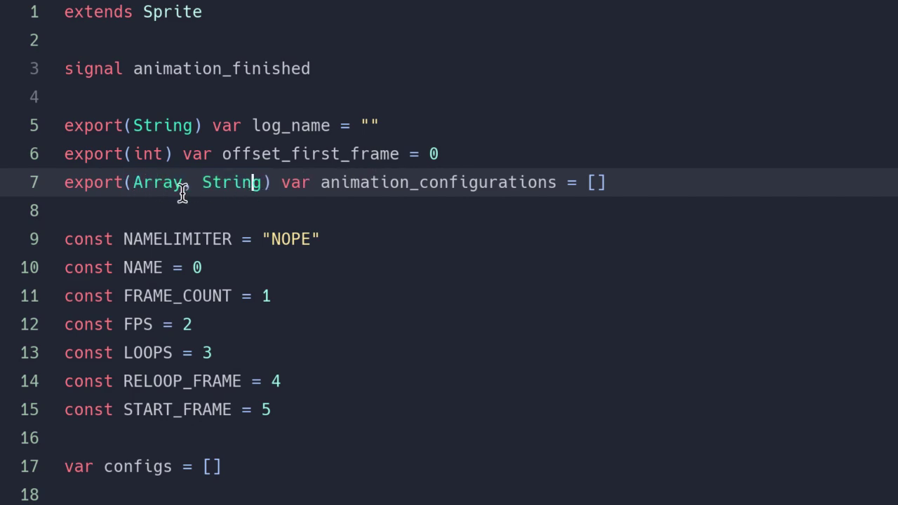
click(243, 183)
double_click(157, 190)
double_click(223, 194)
triple_click(223, 194)
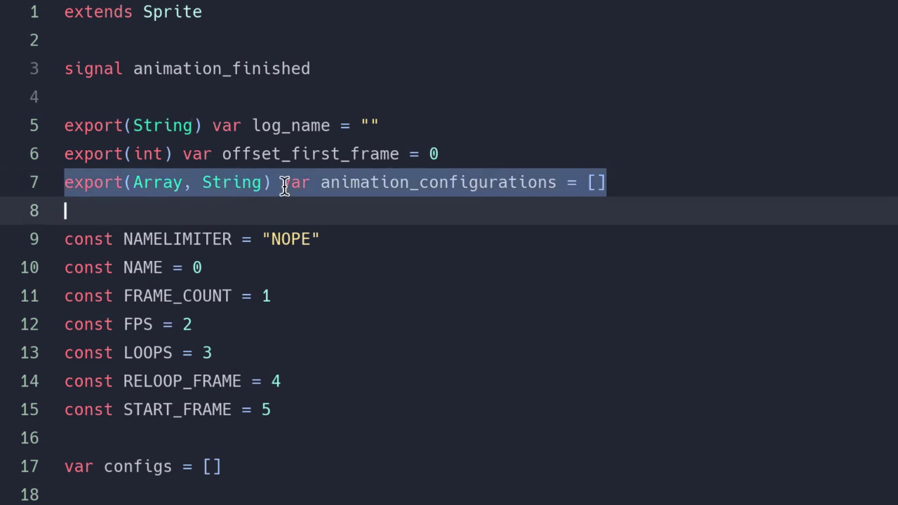
click(414, 181)
Inspect the NAMELIMITER constant, briefly changing its 'NOPE' value to 'Pig' and back
scroll(511, 275, down, 1)
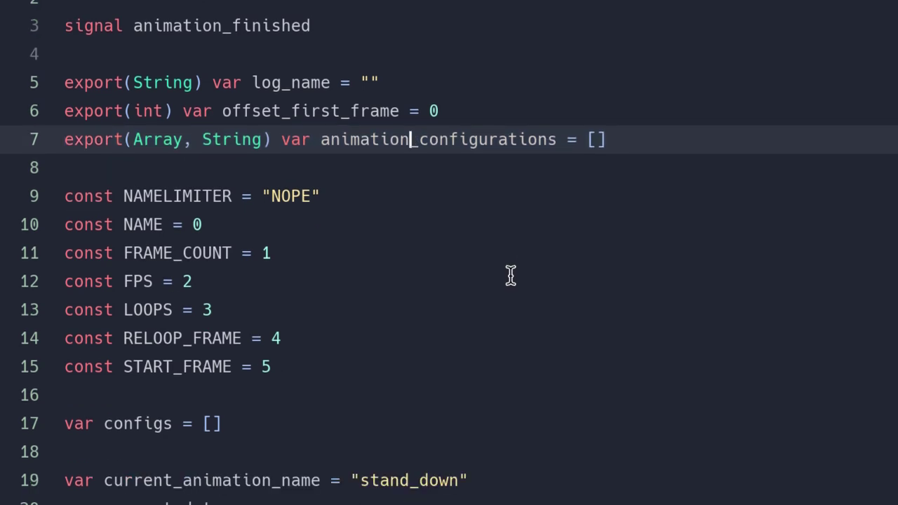
click(354, 196)
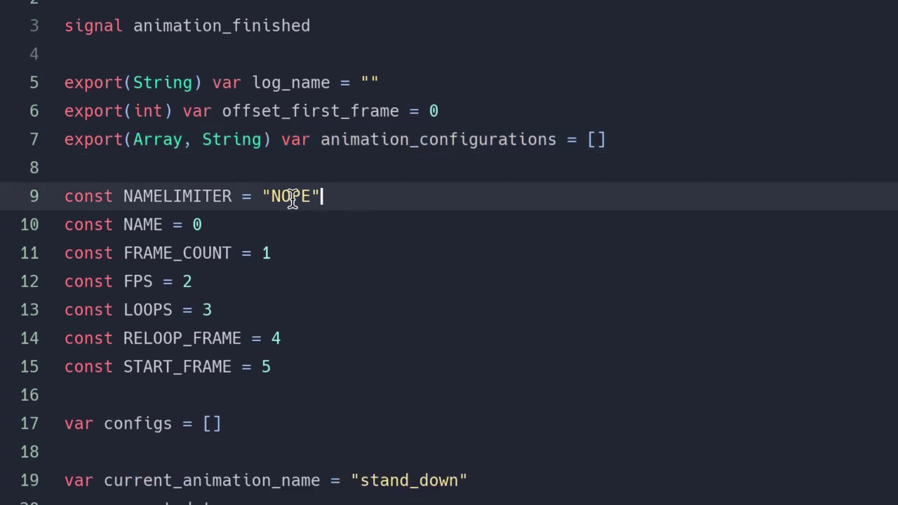
double_click(203, 193)
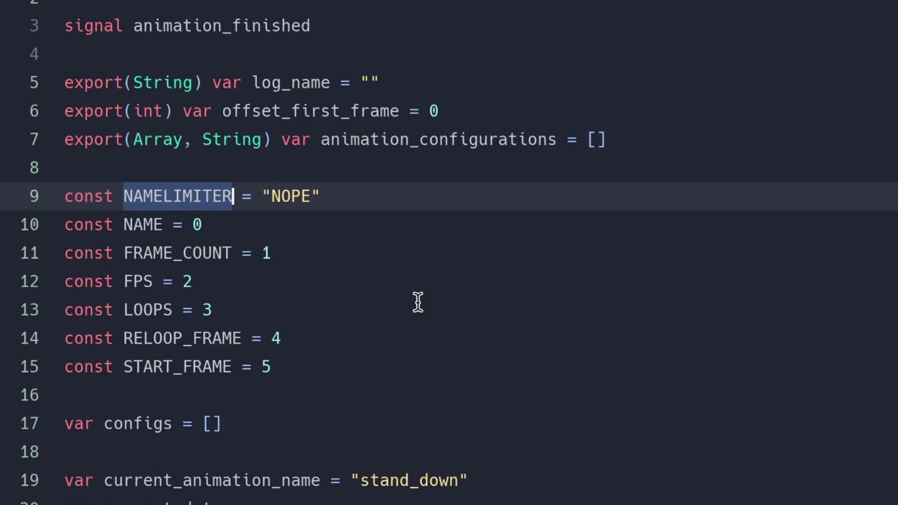
scroll(414, 357, down, 1)
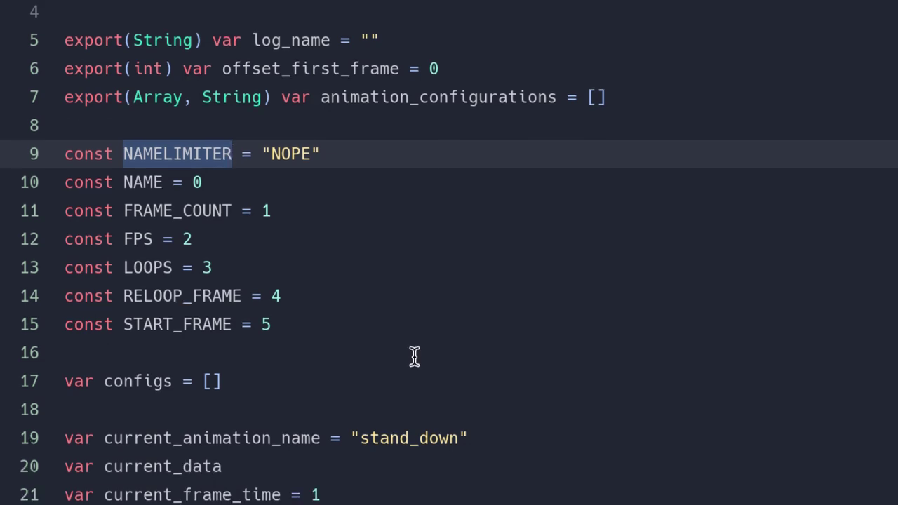
scroll(414, 356, up, 1)
double_click(302, 200)
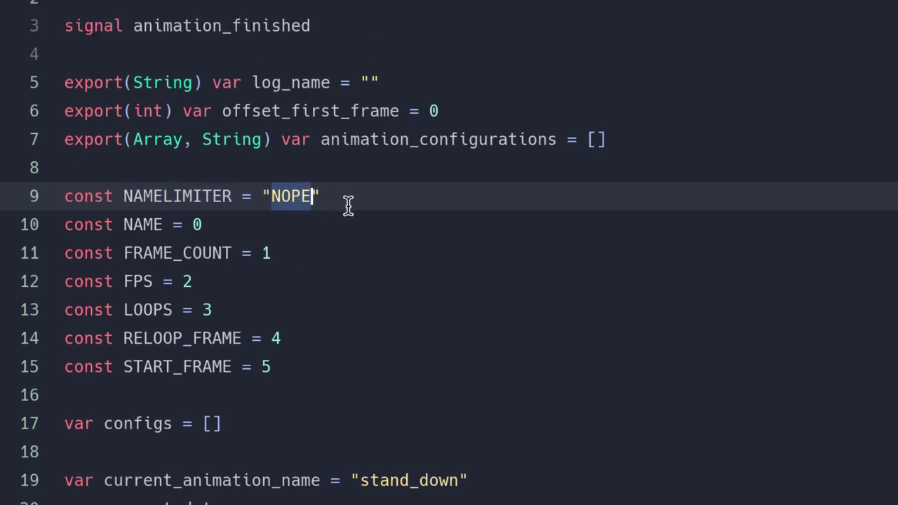
click(369, 83)
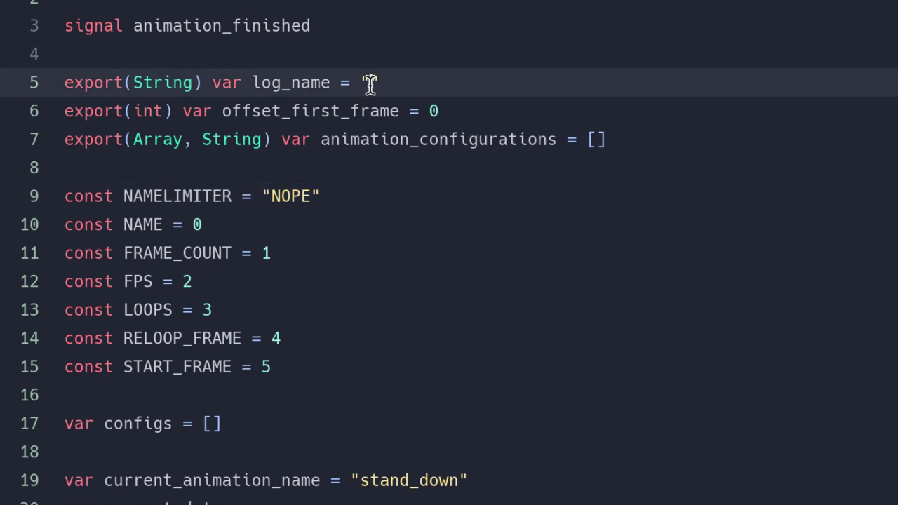
double_click(298, 188)
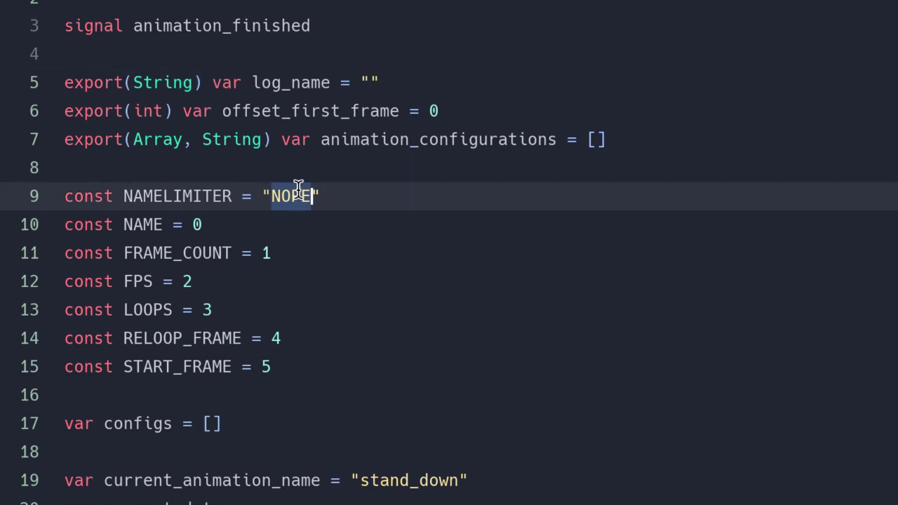
text(Pig)
click(426, 277)
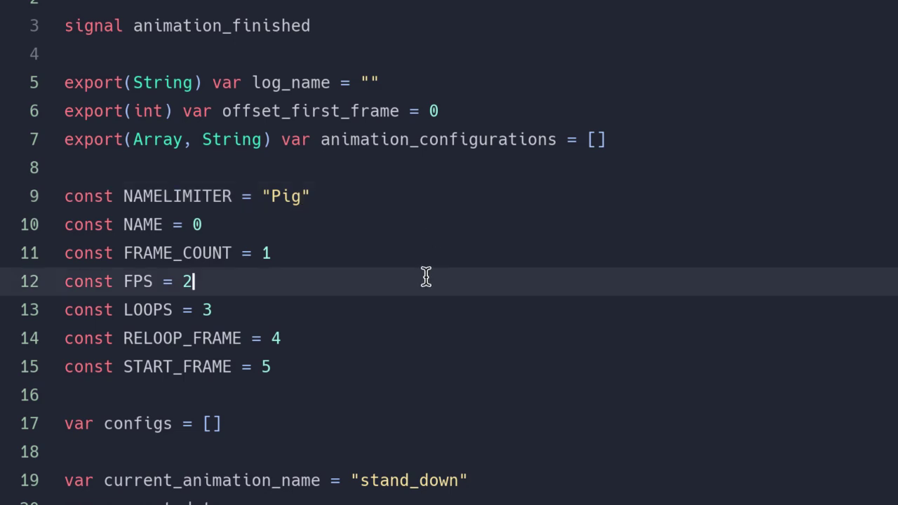
double_click(291, 198)
text(NOPE)
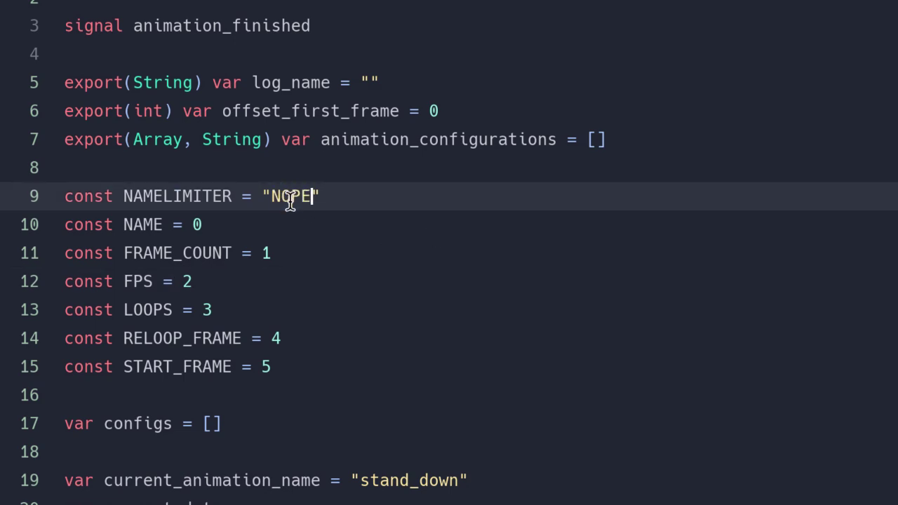
click(327, 212)
click(333, 203)
click(283, 218)
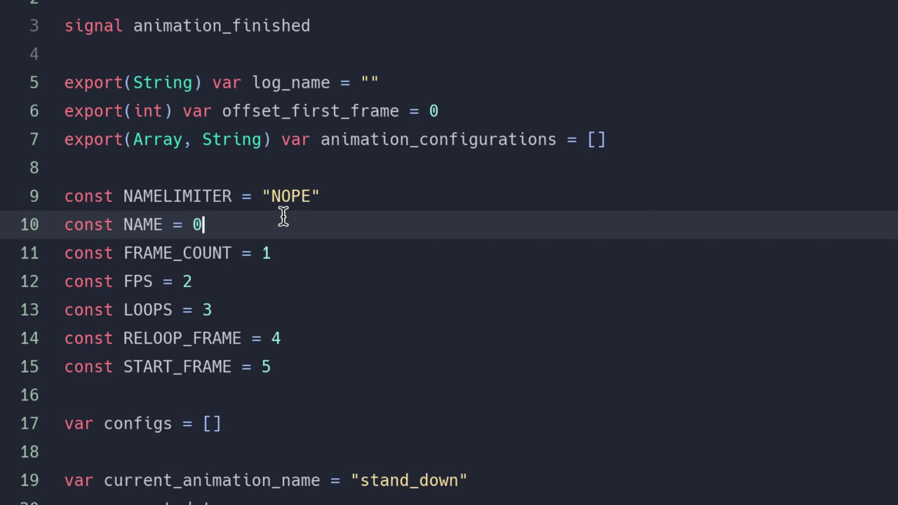
Check each index constant: NAME, FRAME_COUNT, FPS, LOOPS, RELOOP_FRAME and START_FRAME
double_click(144, 169)
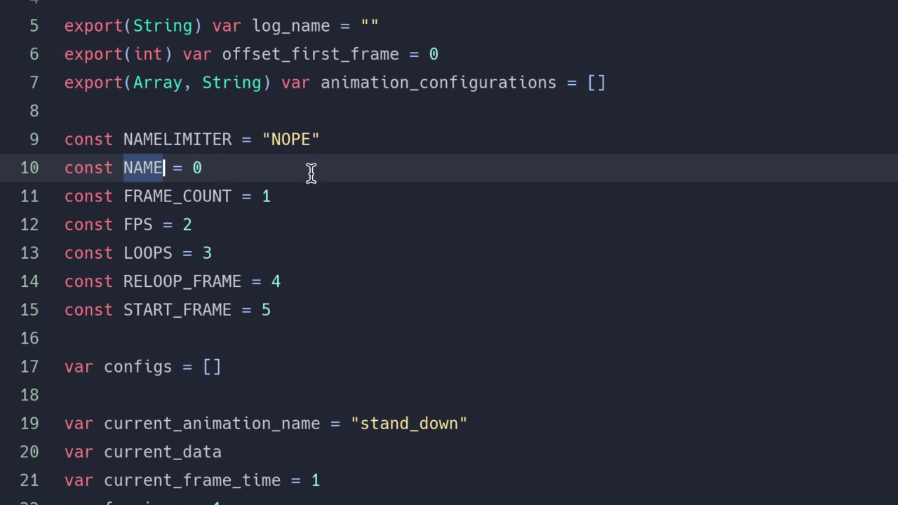
double_click(150, 169)
double_click(218, 196)
double_click(133, 224)
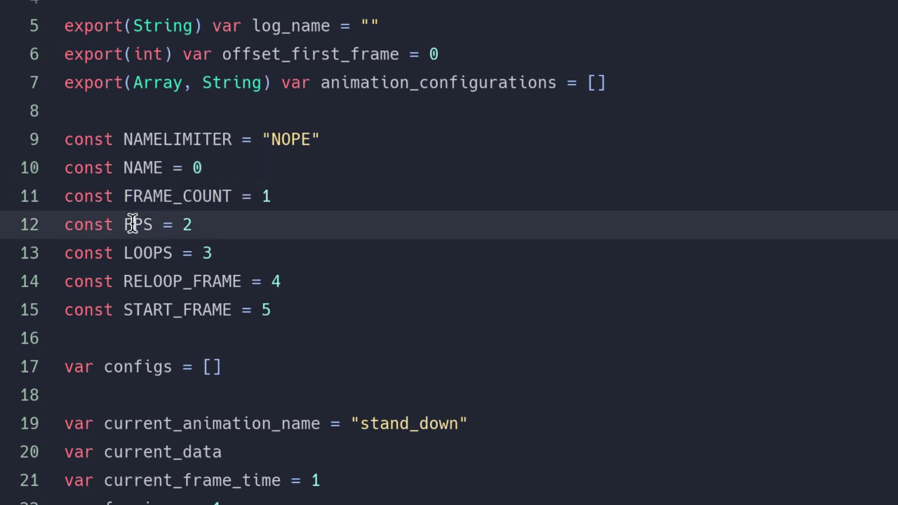
double_click(161, 254)
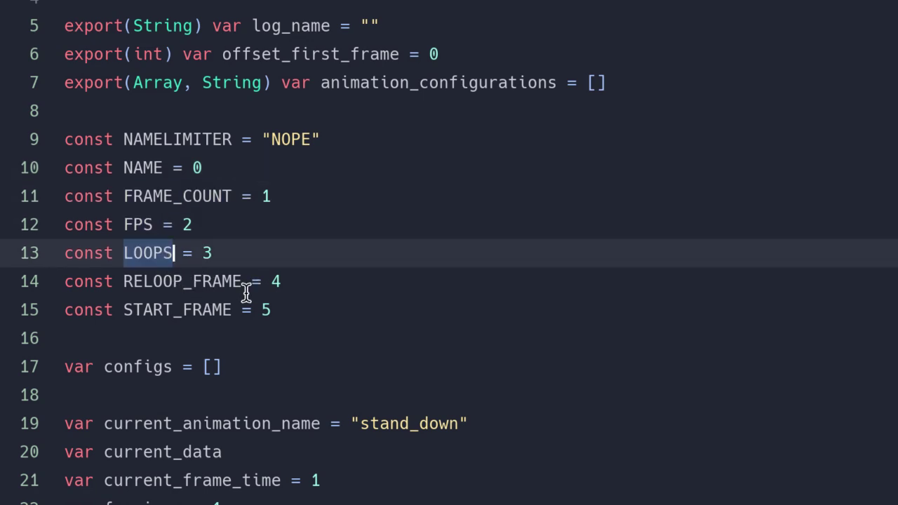
double_click(223, 285)
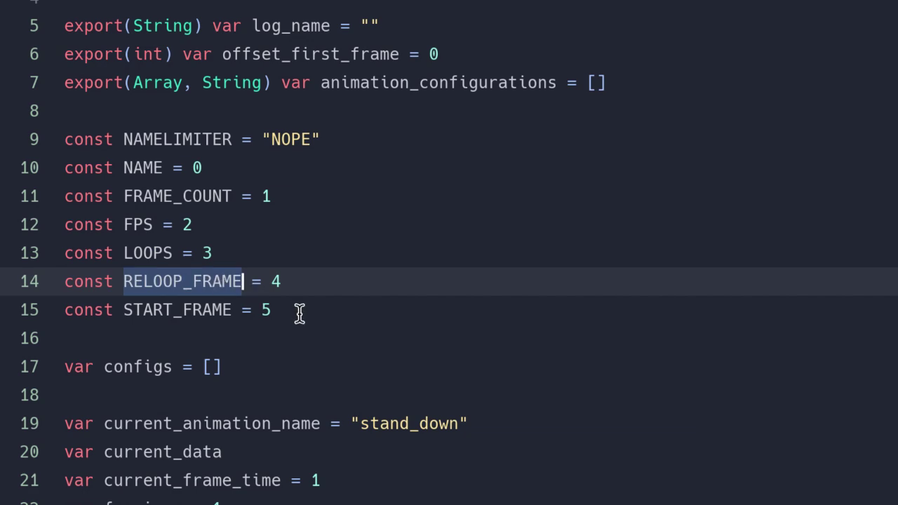
double_click(224, 311)
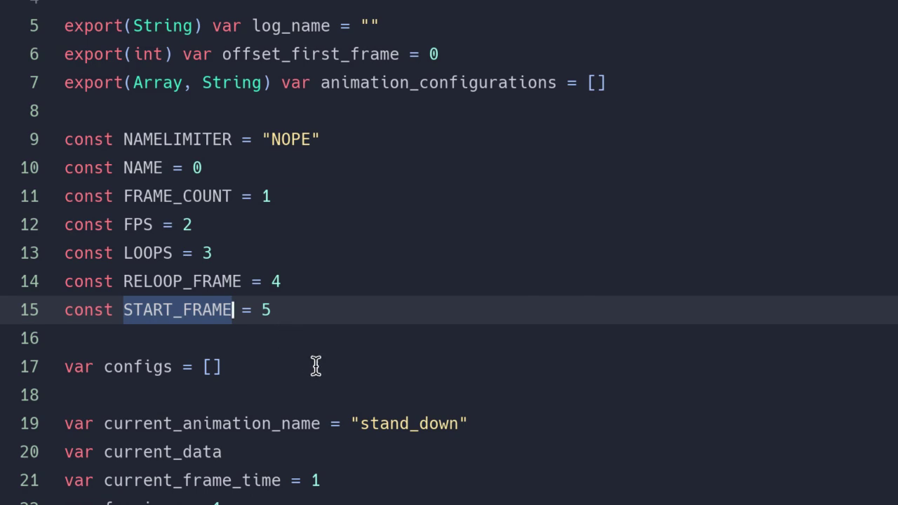
scroll(320, 369, down, 2)
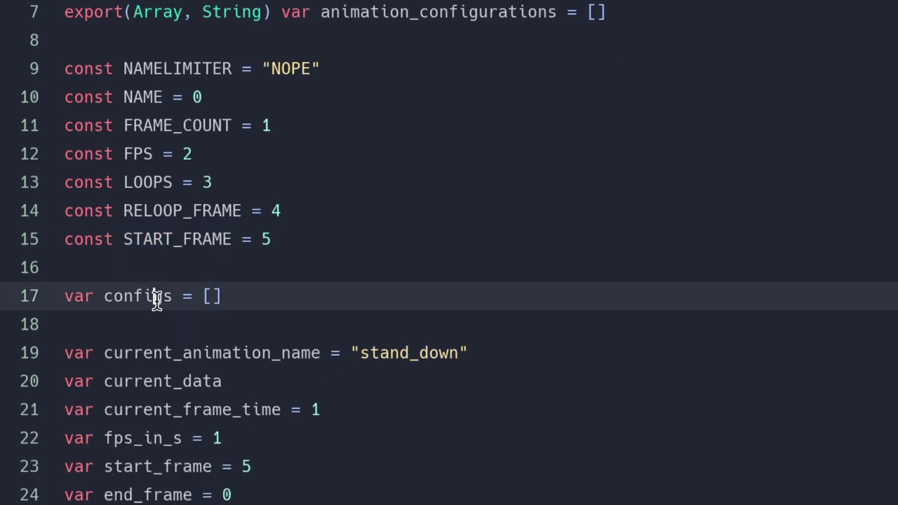
double_click(153, 296)
scroll(428, 352, down, 2)
scroll(428, 352, down, 3)
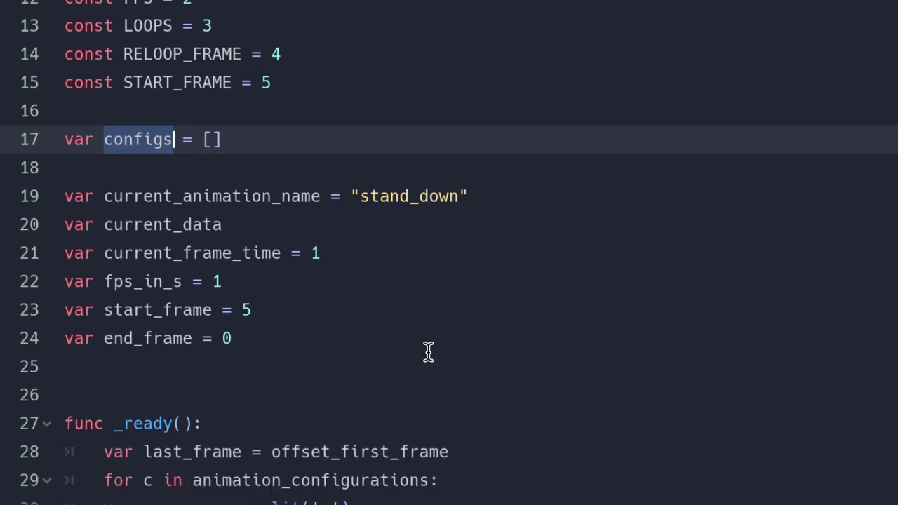
drag(254, 296, 67, 153)
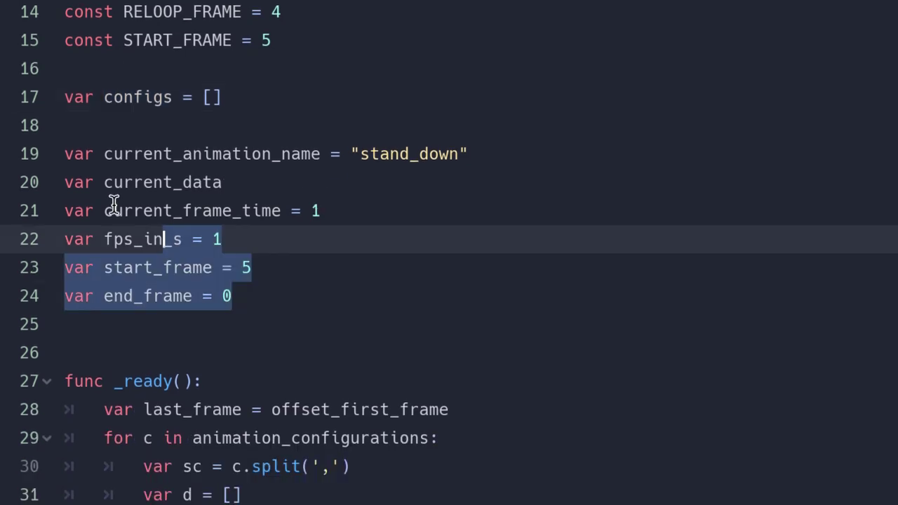
click(445, 261)
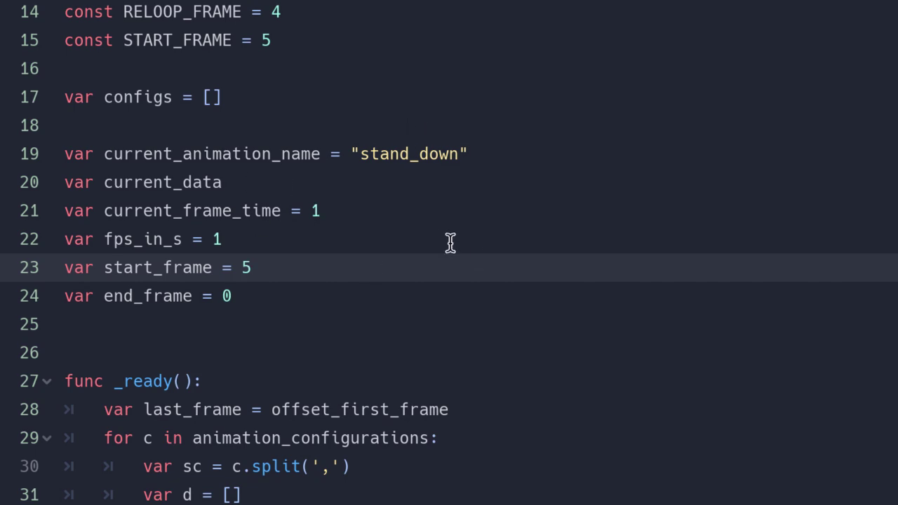
double_click(395, 155)
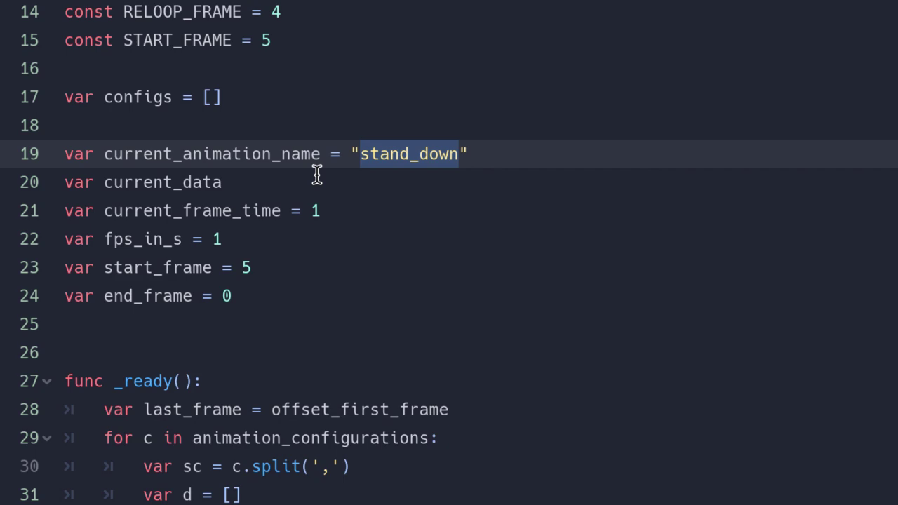
click(354, 214)
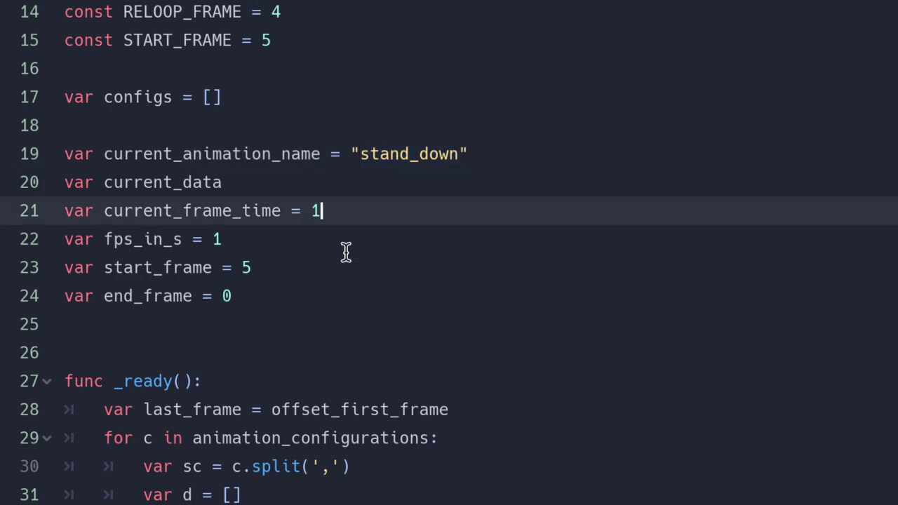
click(323, 277)
click(308, 304)
click(336, 205)
click(302, 205)
double_click(195, 184)
click(308, 180)
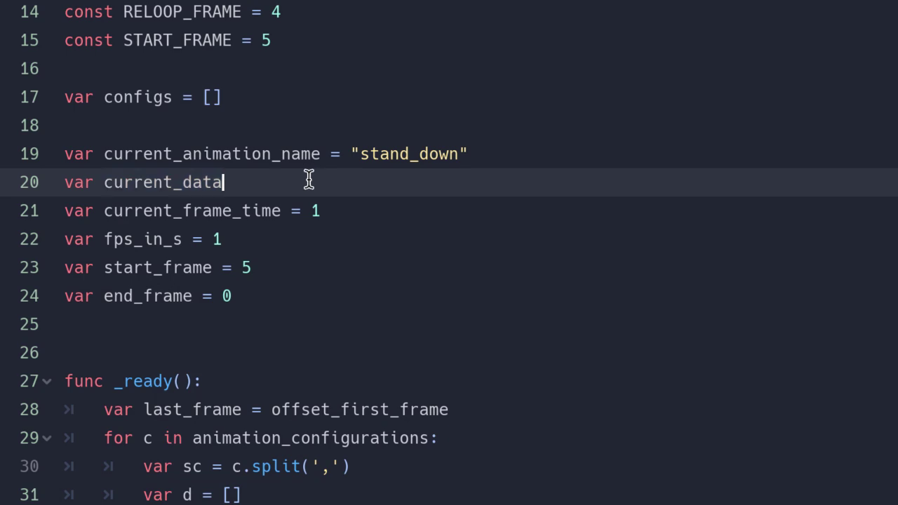
double_click(196, 180)
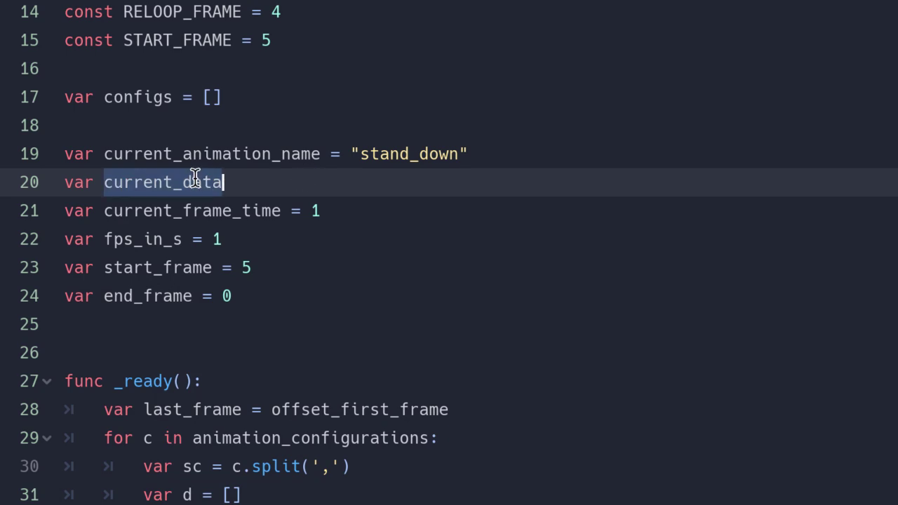
click(331, 211)
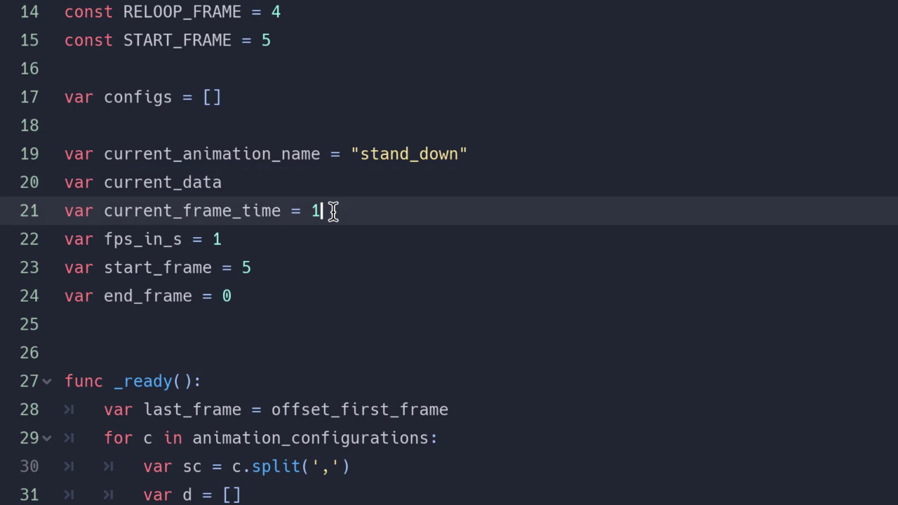
click(314, 230)
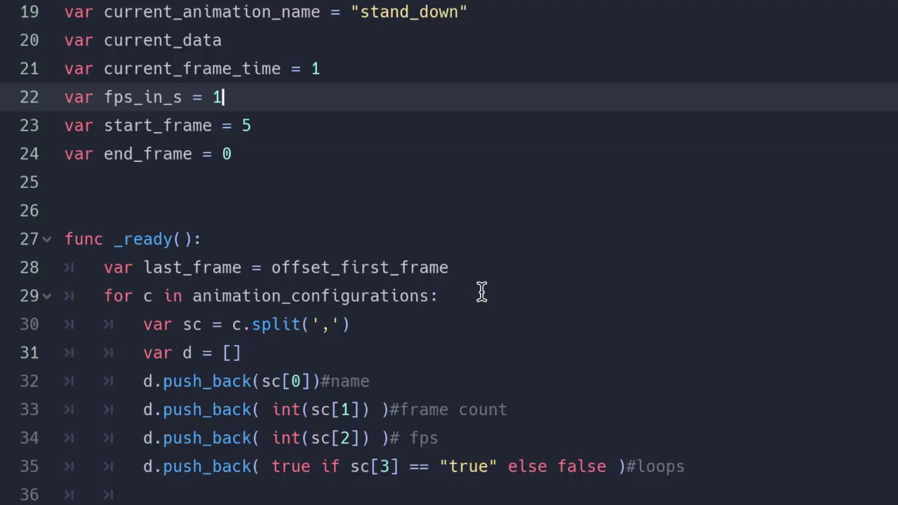
scroll(481, 291, down, 2)
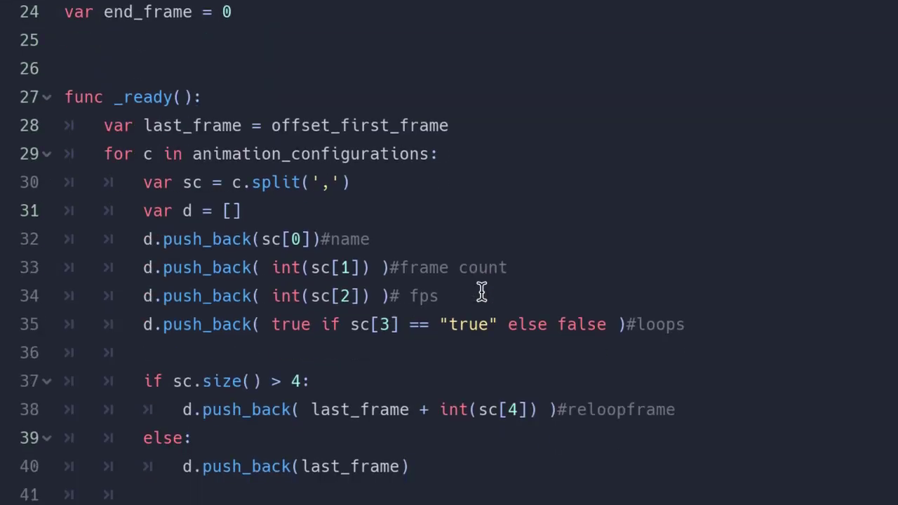
scroll(481, 291, down, 1)
scroll(482, 291, up, 1)
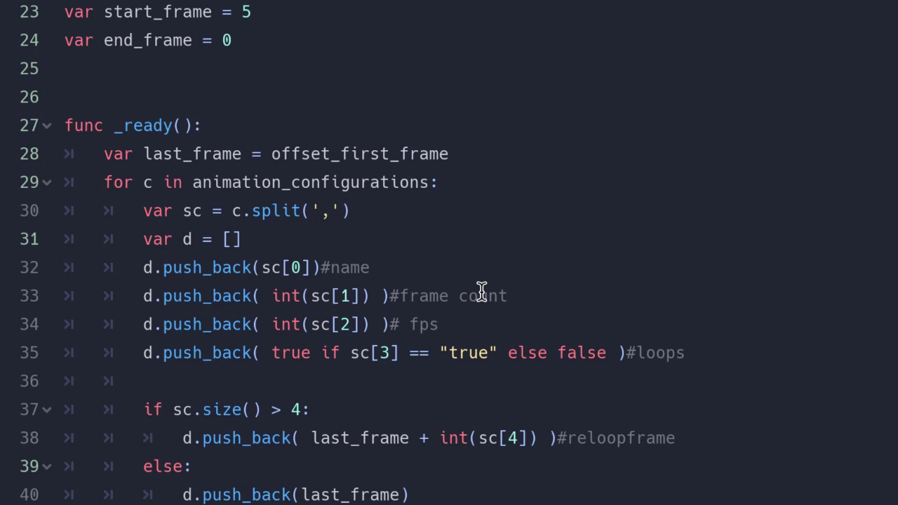
double_click(144, 126)
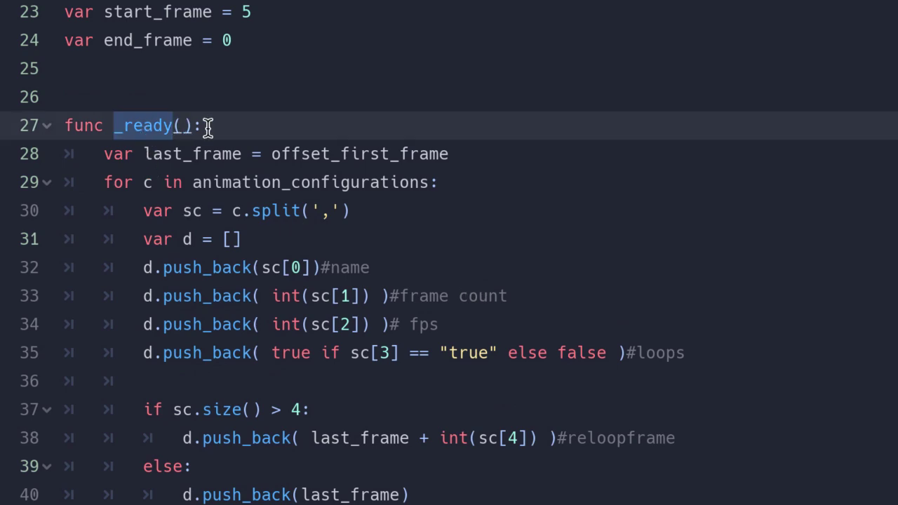
click(208, 125)
click(493, 170)
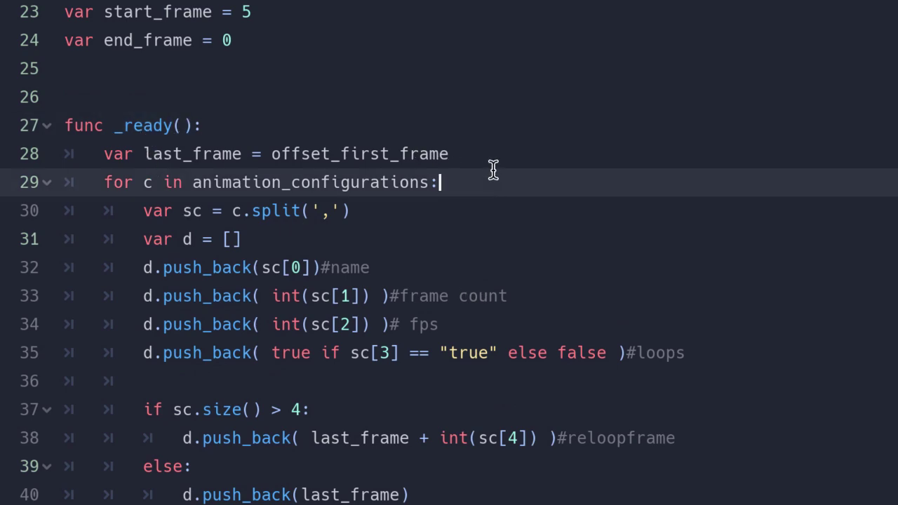
click(490, 154)
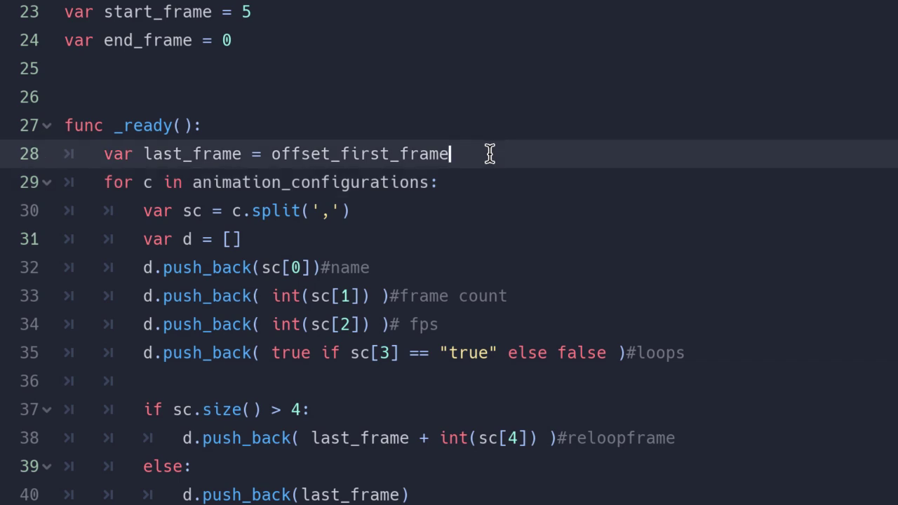
double_click(222, 154)
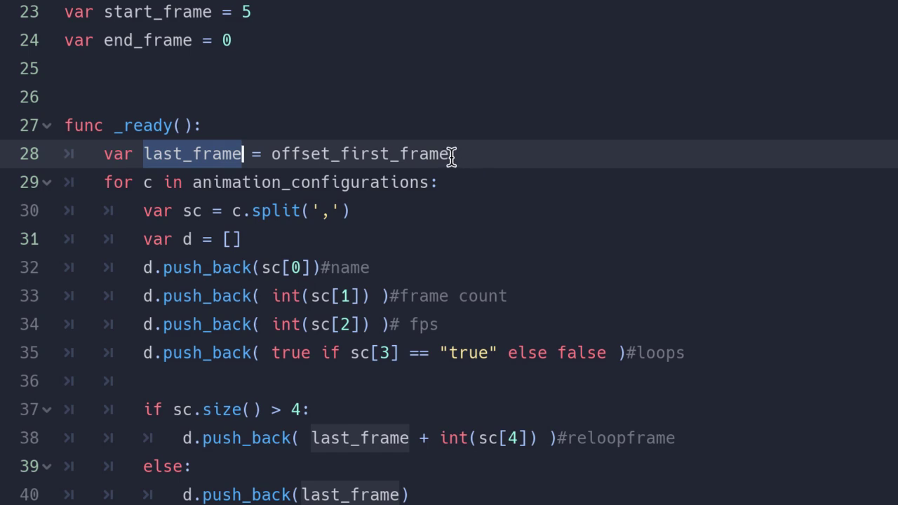
double_click(429, 154)
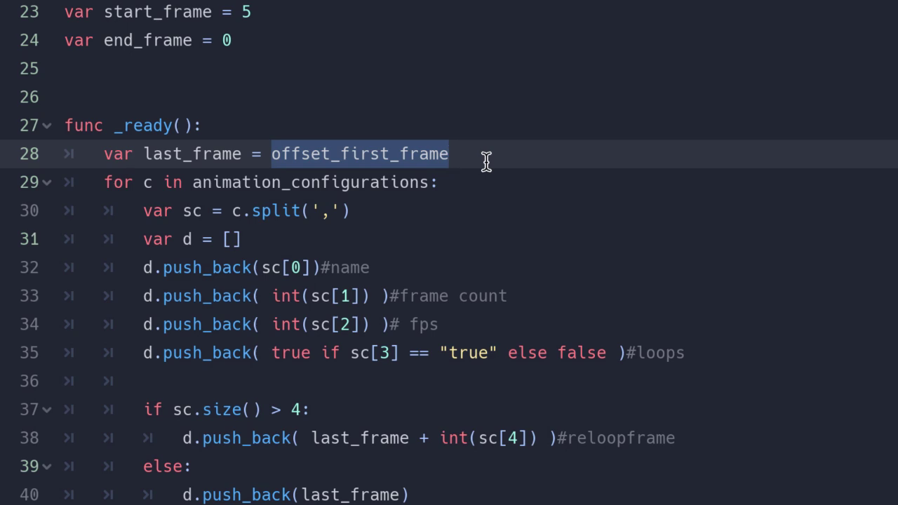
double_click(192, 153)
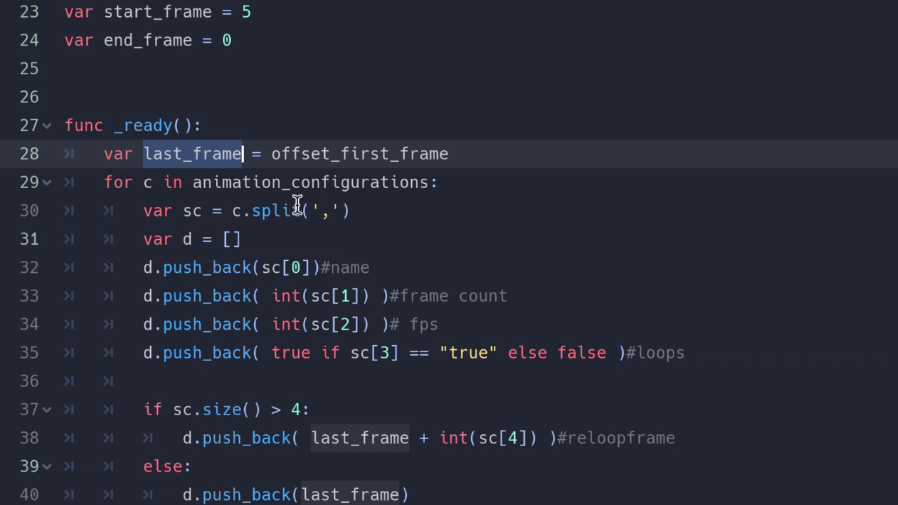
double_click(224, 187)
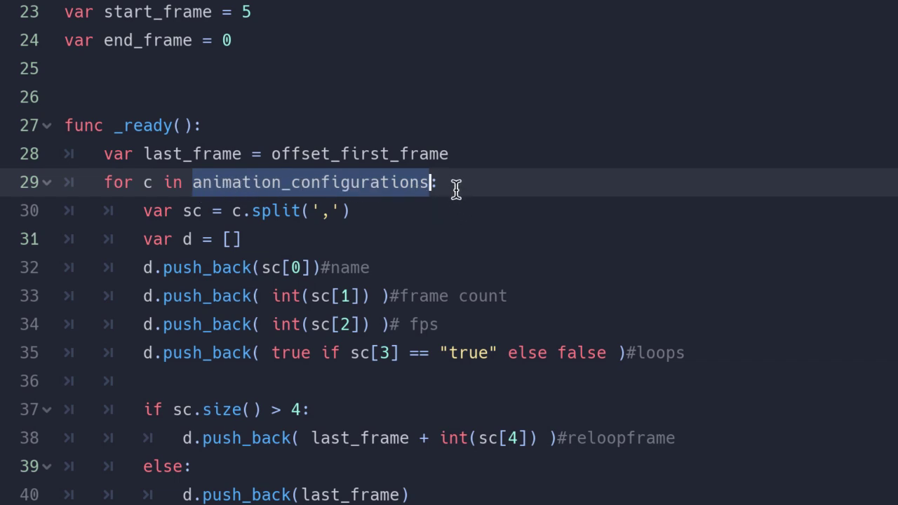
drag(144, 210, 409, 499)
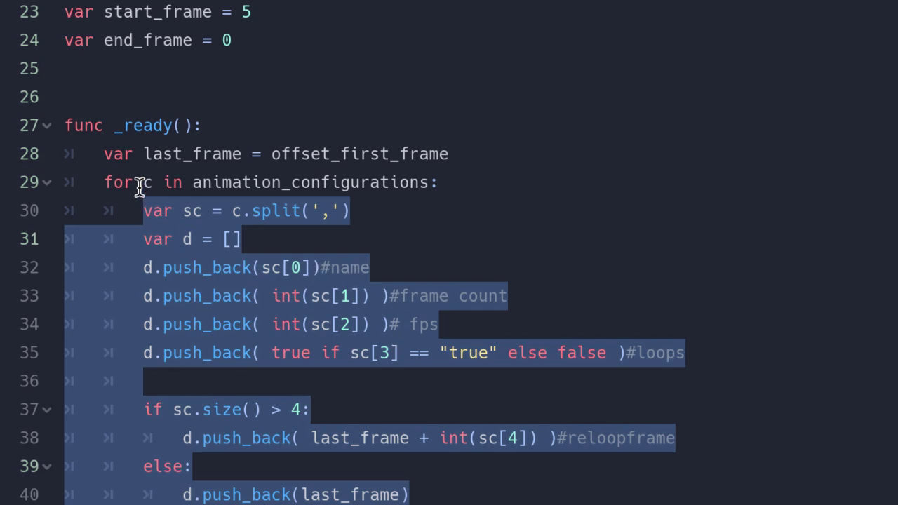
double_click(147, 182)
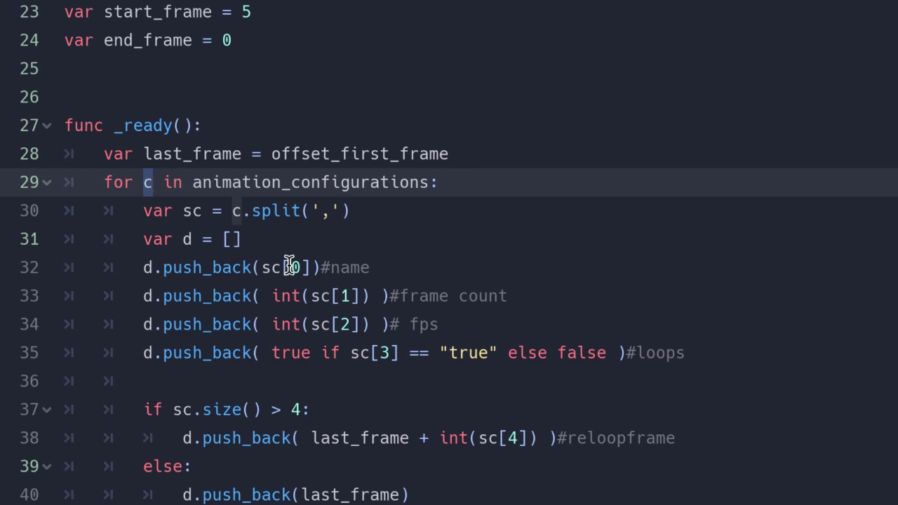
scroll(290, 267, down, 2)
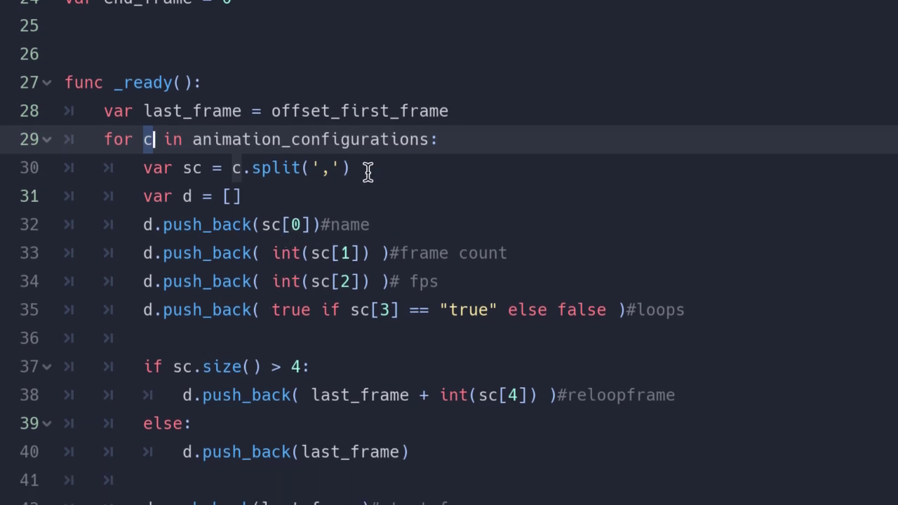
click(366, 169)
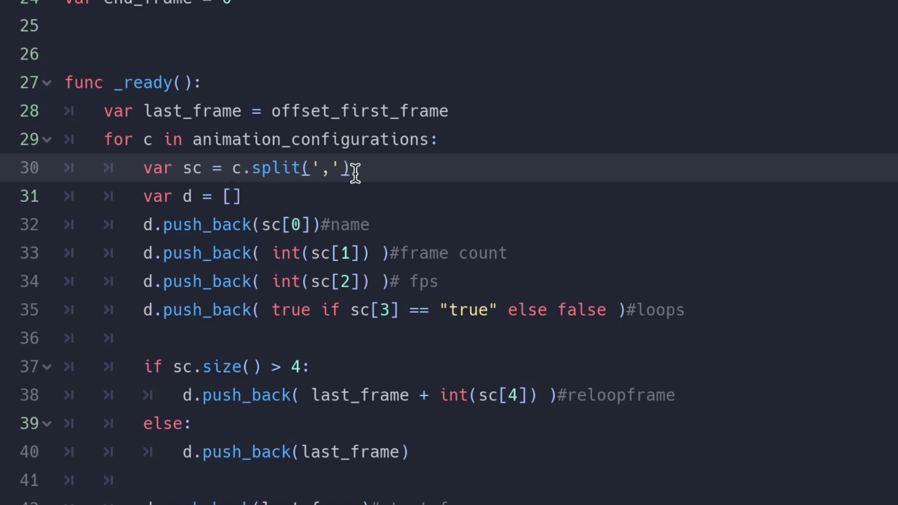
drag(355, 174, 232, 174)
click(328, 167)
text(,)
key(Down)
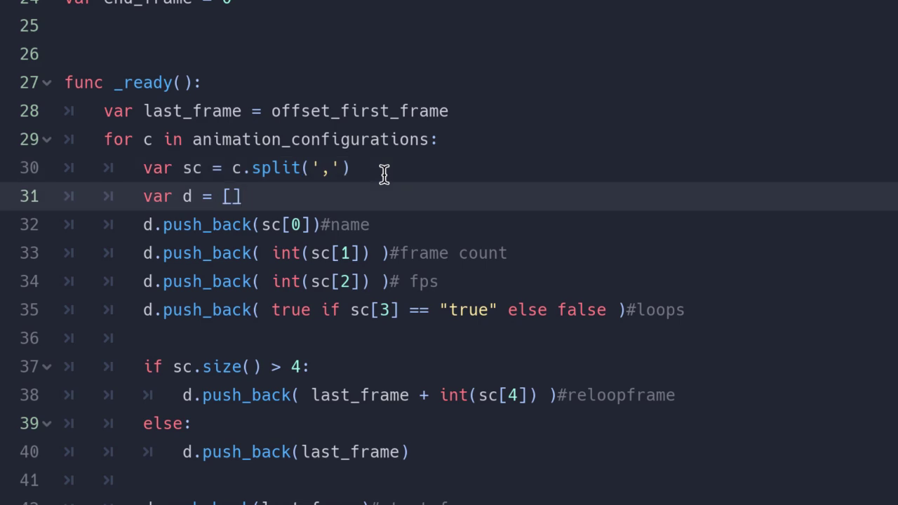
key(Down)
key(Up)
key(Up)
key(Down)
Change sc[0] on line 32 to sc[NAME] and delete its name comment
double_click(235, 226)
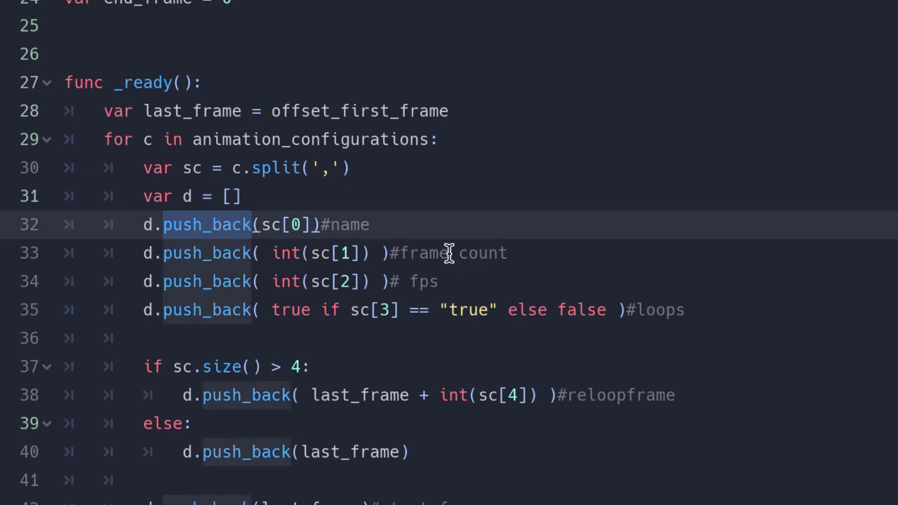
click(362, 227)
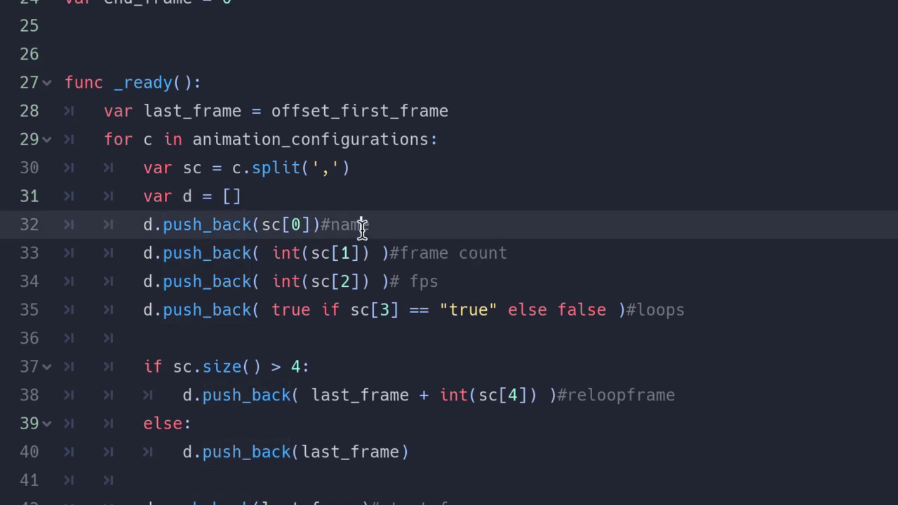
click(303, 238)
key(BackSpace)
text(N)
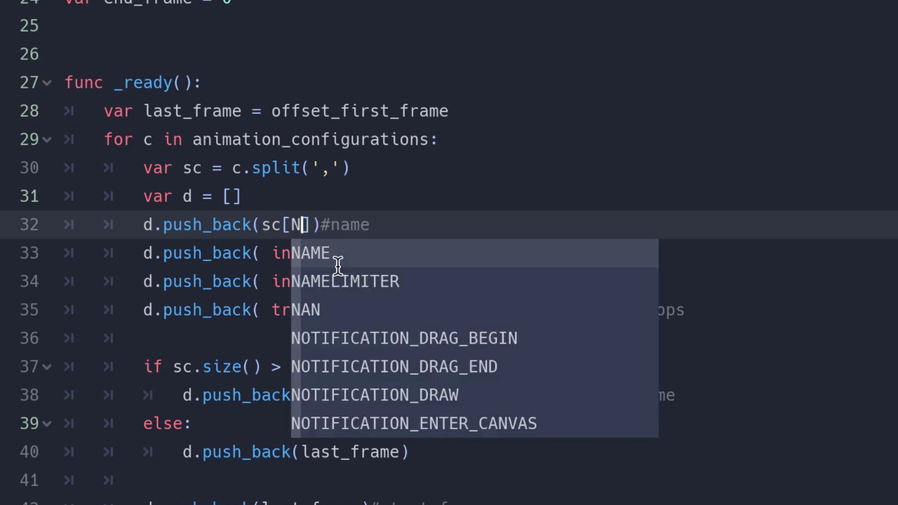
key(Return)
double_click(379, 225)
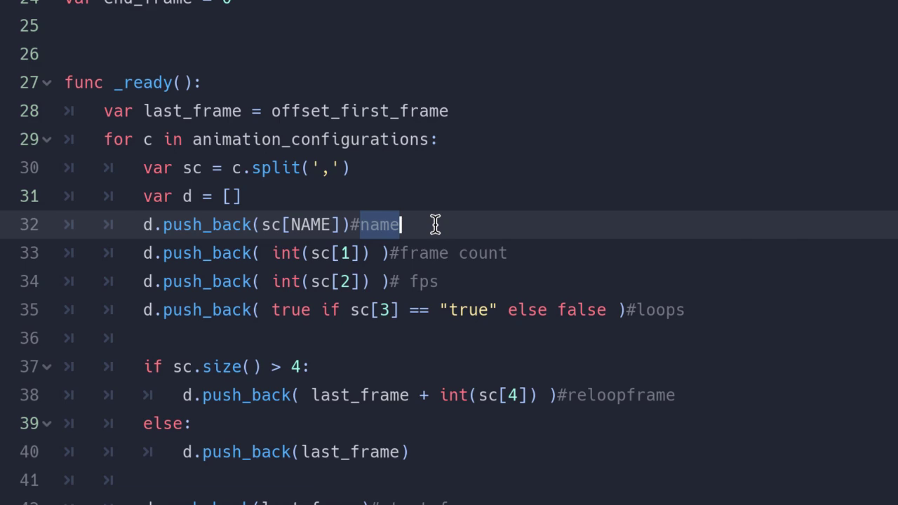
key(BackSpace)
key(BackSpace)
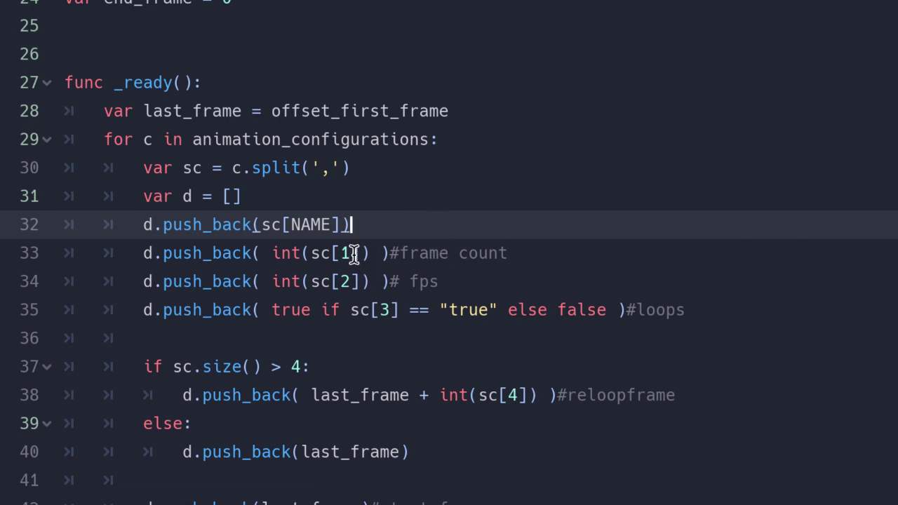
Replace the numeric fps index on line 34 with the FPS constant
click(351, 254)
scroll(369, 276, up, 5)
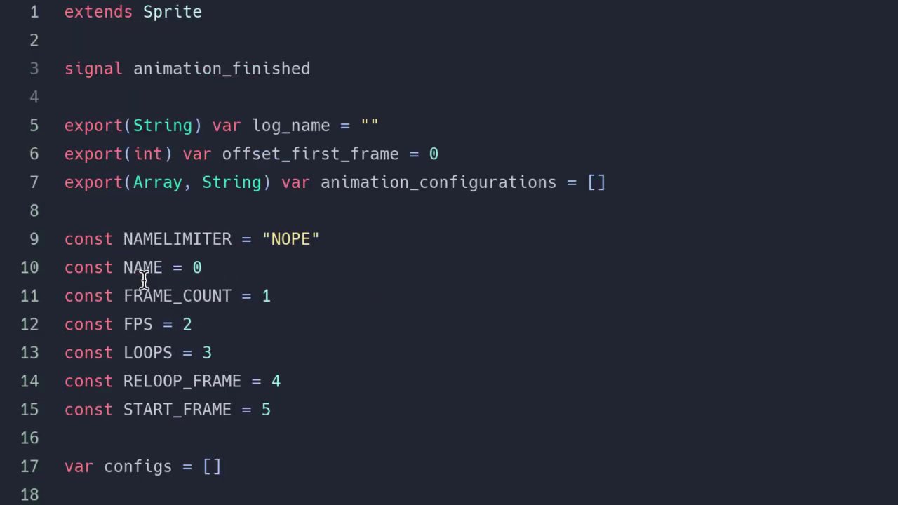
scroll(144, 281, down, 2)
scroll(143, 280, down, 2)
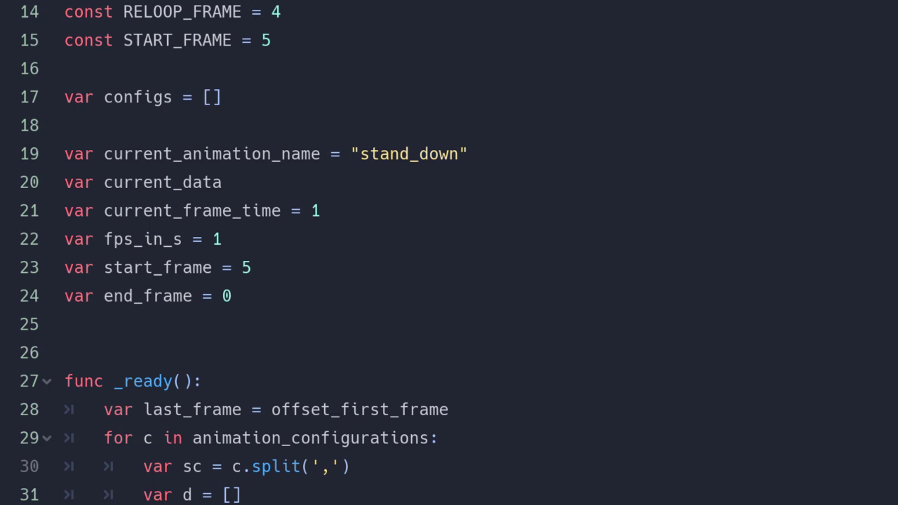
scroll(344, 421, down, 2)
double_click(345, 424)
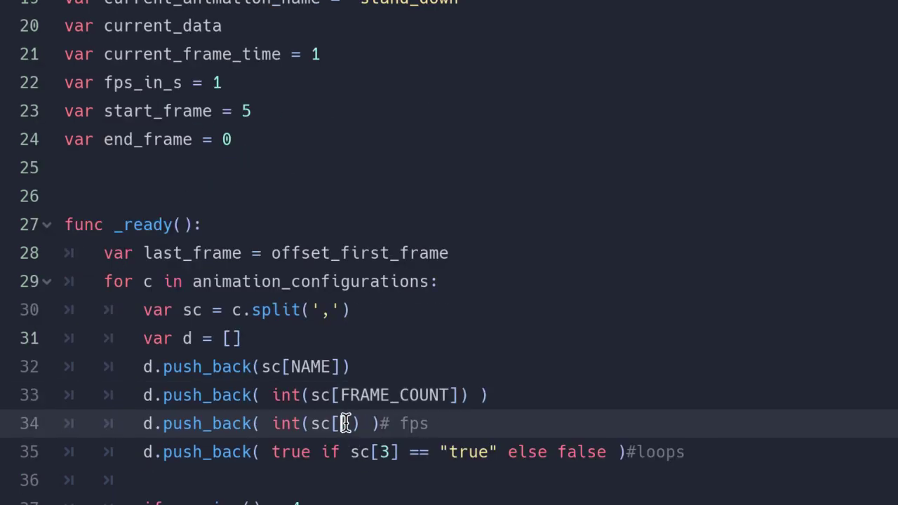
text(FPS)
scroll(346, 422, up, 4)
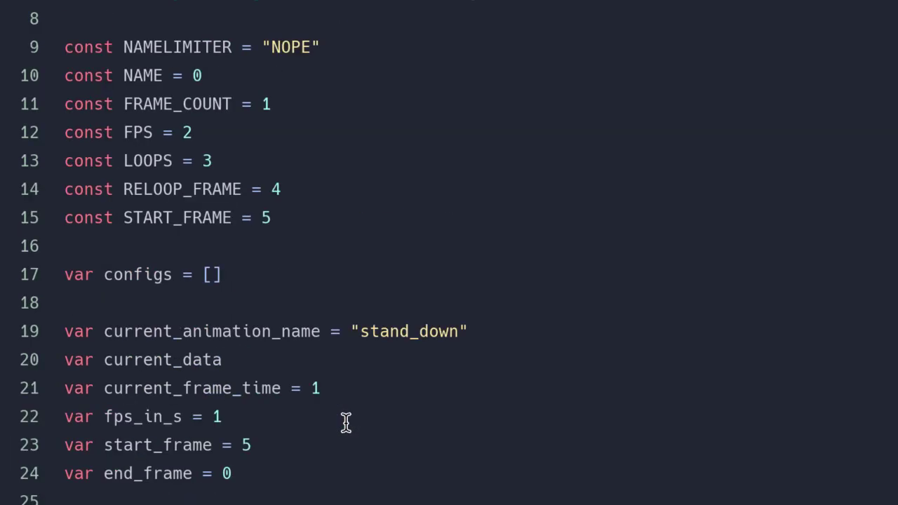
scroll(486, 489, down, 4)
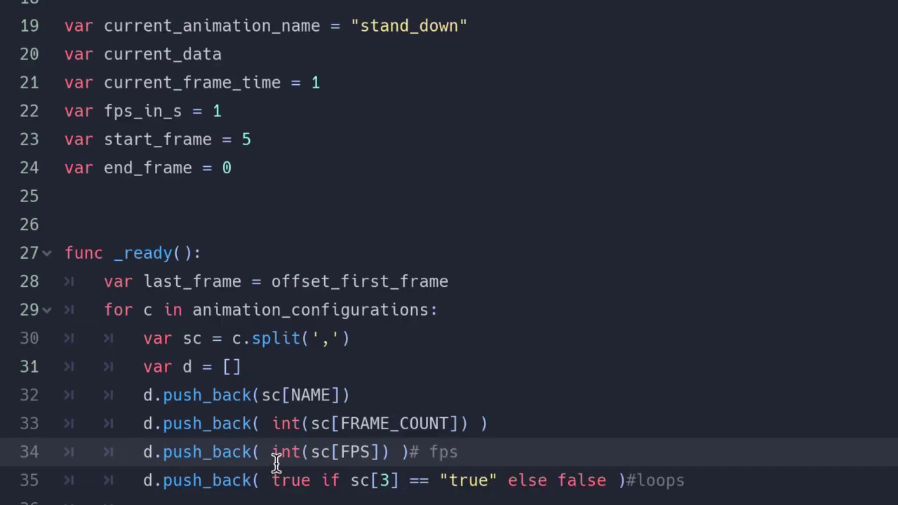
click(242, 455)
click(465, 452)
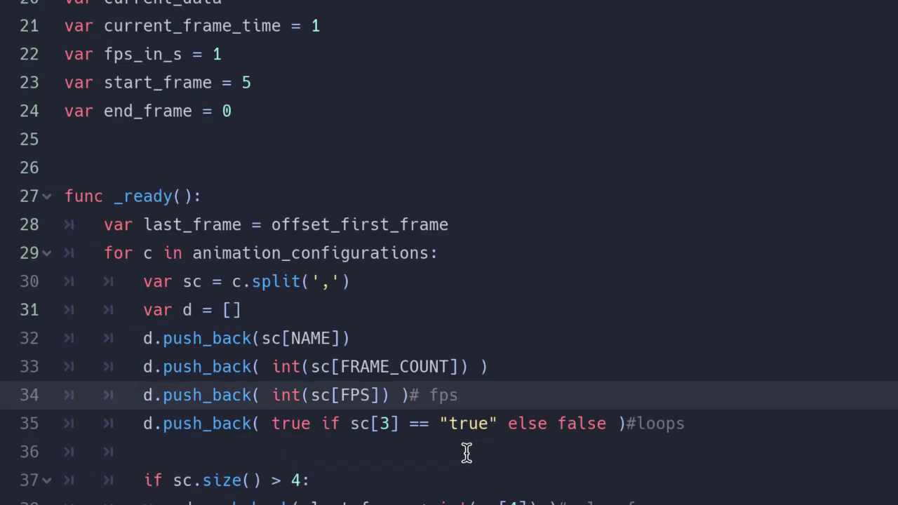
Replace the loops index 3 on line 35 with the LOOPS constant
click(391, 425)
key(BackSpace)
text(L)
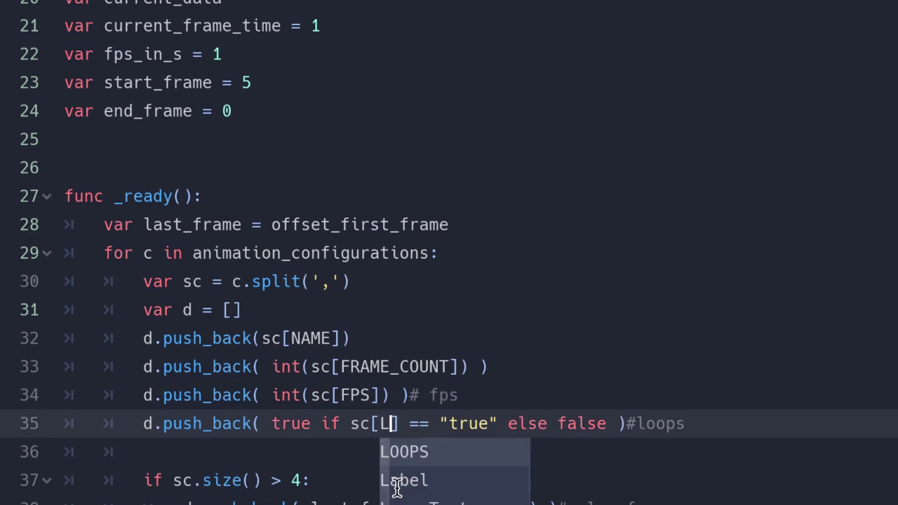
key(Return)
scroll(397, 485, up, 5)
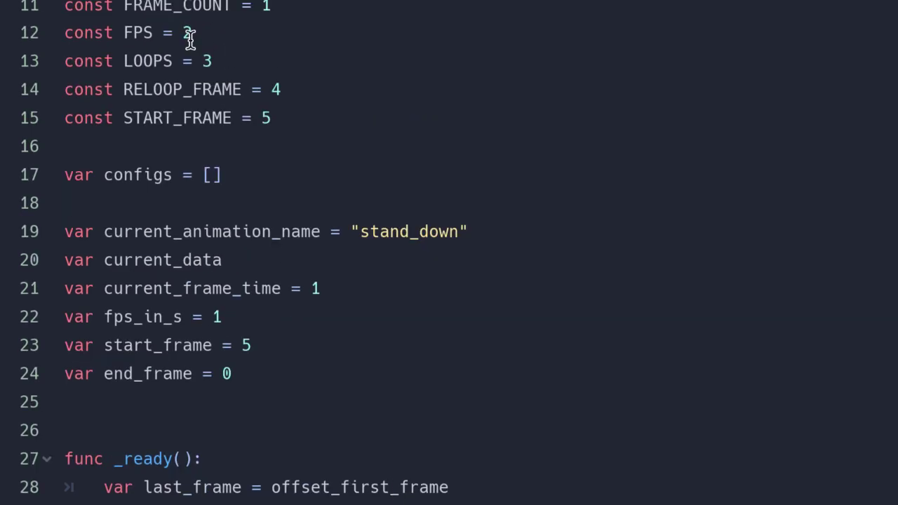
scroll(470, 417, down, 5)
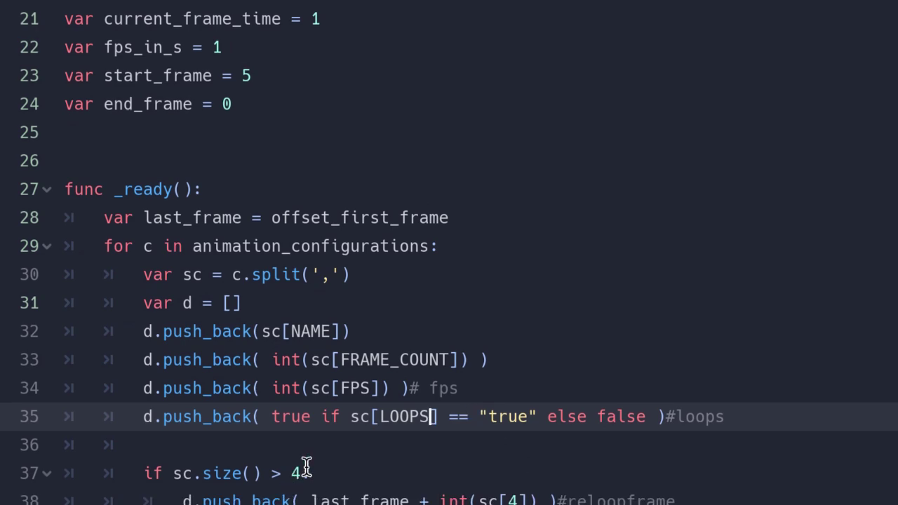
Examine the true/false ternary on line 35
double_click(300, 418)
scroll(300, 421, down, 1)
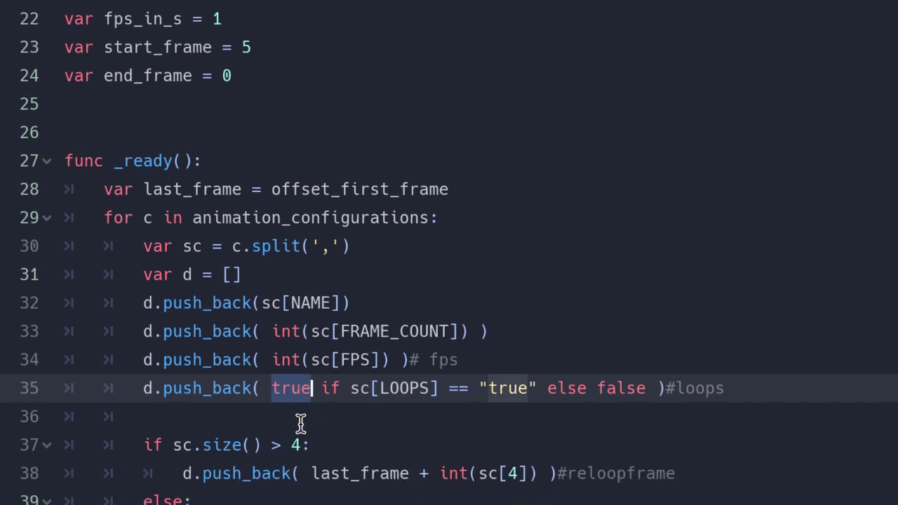
scroll(302, 421, down, 1)
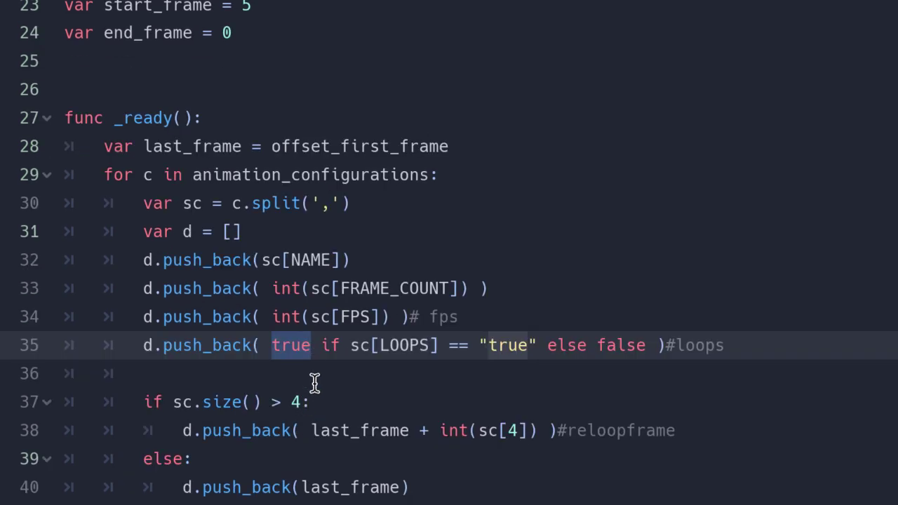
double_click(504, 345)
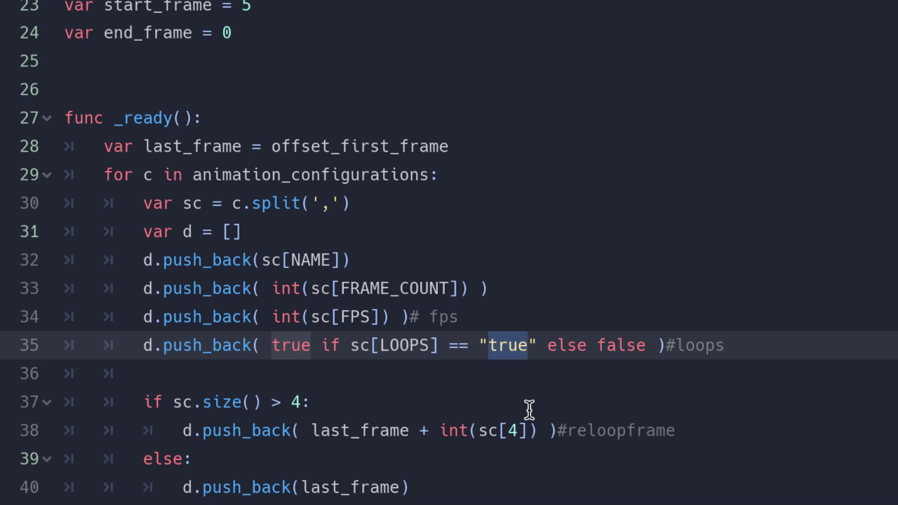
double_click(518, 345)
double_click(298, 347)
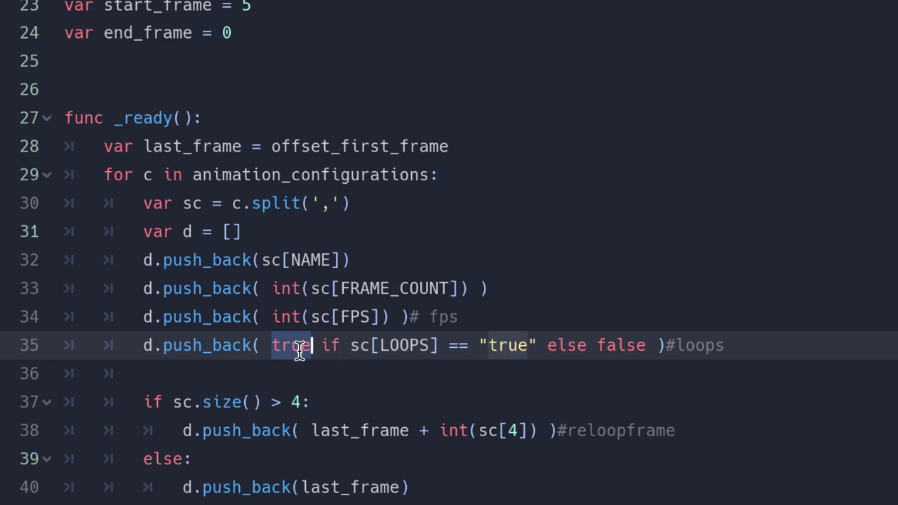
double_click(517, 345)
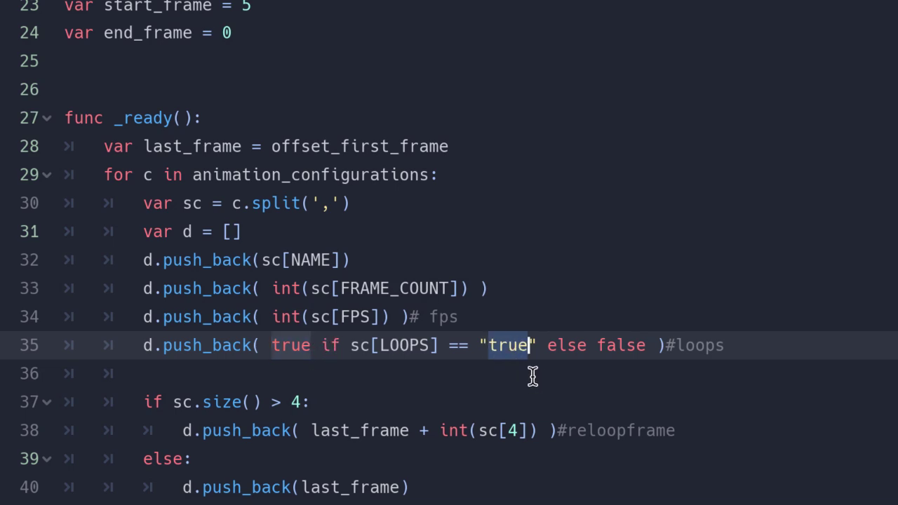
Delete 'true if' and 'else false' so line 35 pushes sc[LOOPS] == "true", then save
drag(355, 346, 440, 345)
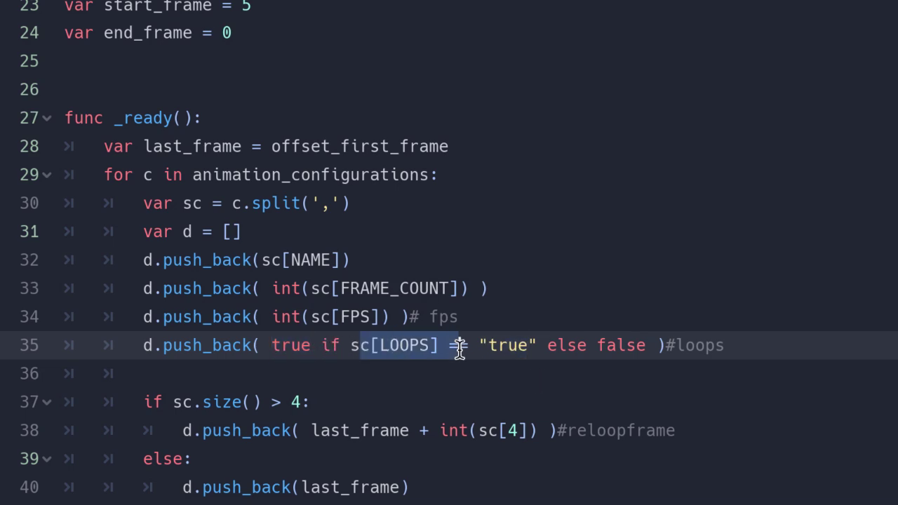
double_click(612, 345)
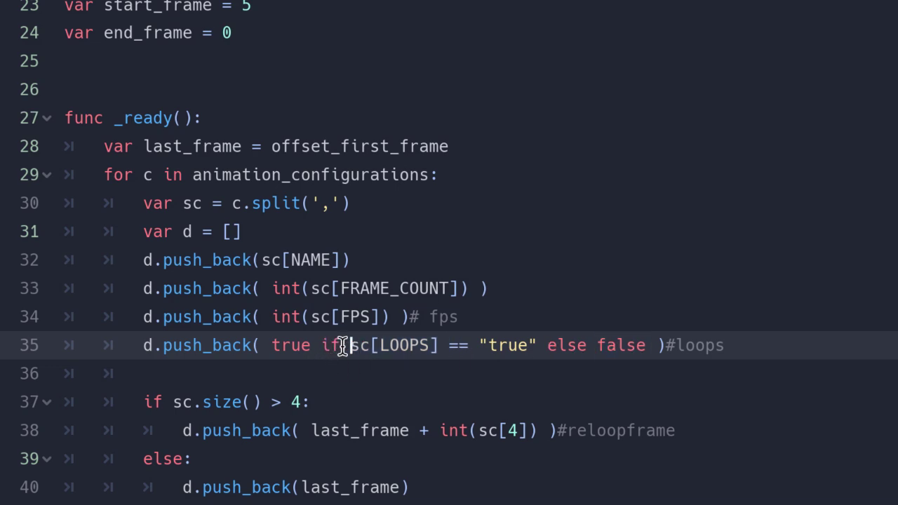
drag(349, 346, 273, 345)
key(BackSpace)
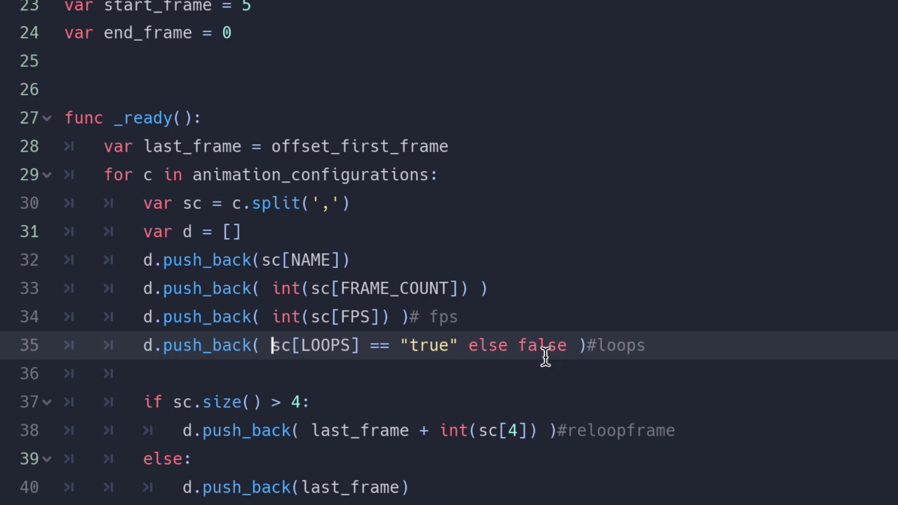
double_click(547, 355)
key(BackSpace)
key(BackSpace)
key(BackSpace)
key(BackSpace)
key(BackSpace)
key(BackSpace)
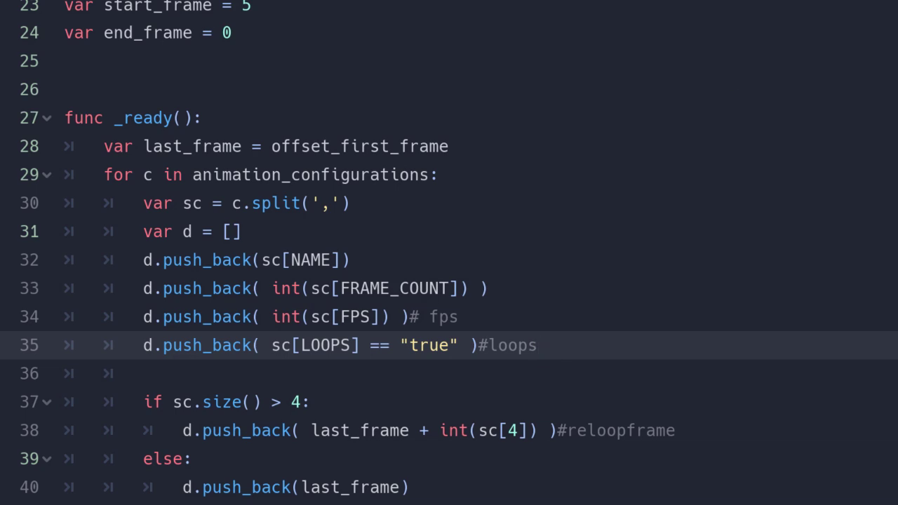
key(ctrl+s)
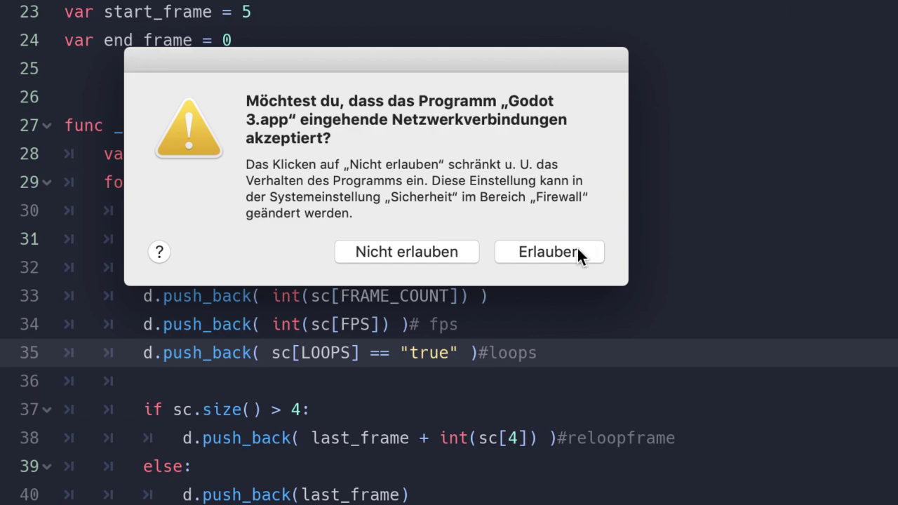
Allow the game's network connections and walk the player down and right to test animations
click(578, 249)
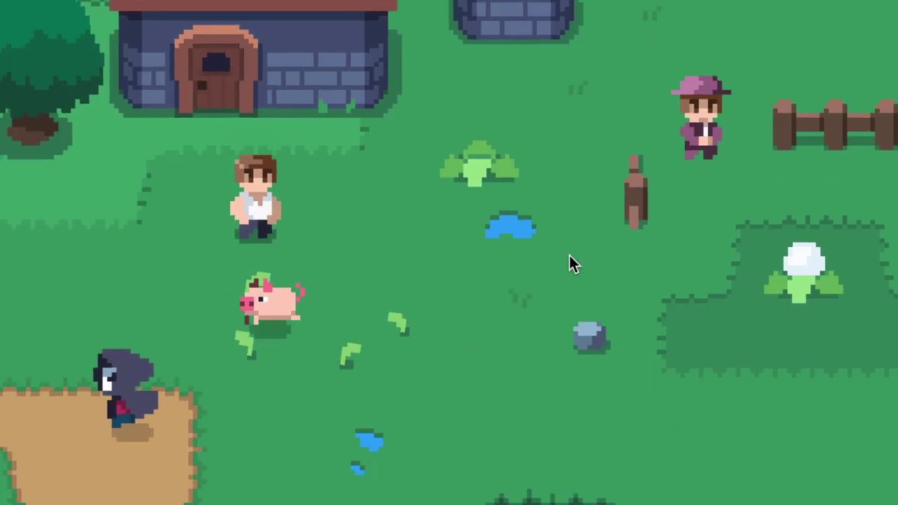
key(Down)
key(Right)
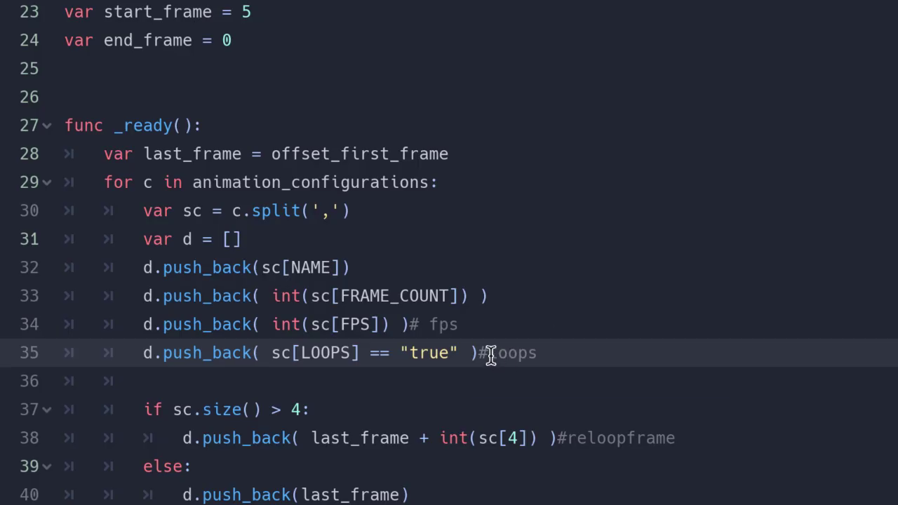
Delete the '# fps' and '#loops' comments from lines 34 and 35
click(516, 331)
key(BackSpace)
key(BackSpace)
key(BackSpace)
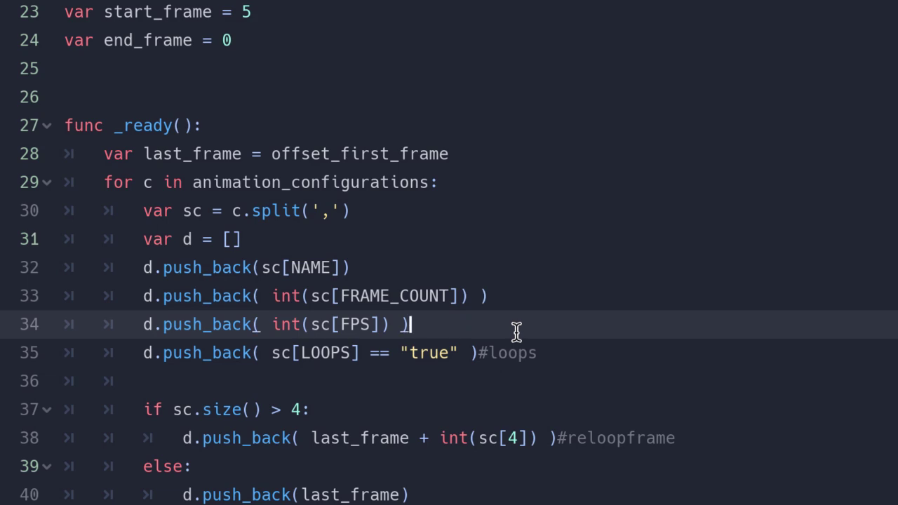
click(547, 352)
key(BackSpace)
key(BackSpace)
key(BackSpace)
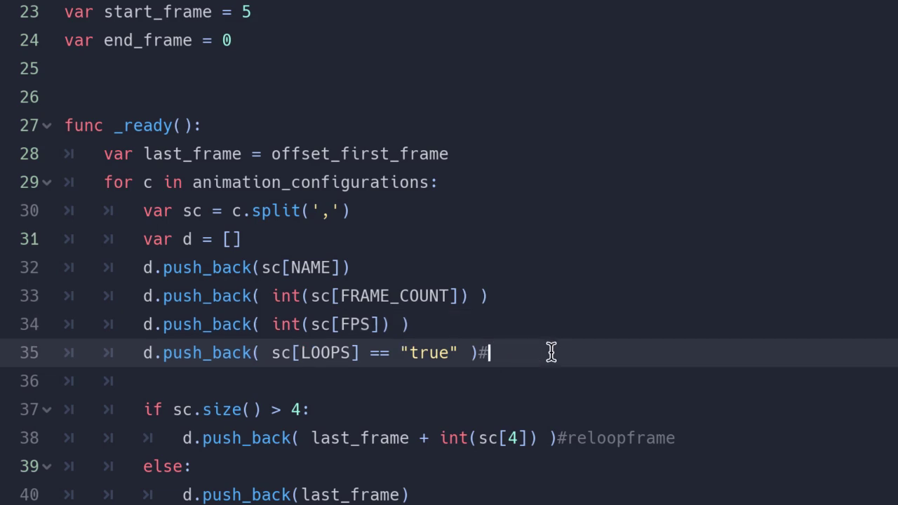
key(BackSpace)
scroll(551, 352, down, 2)
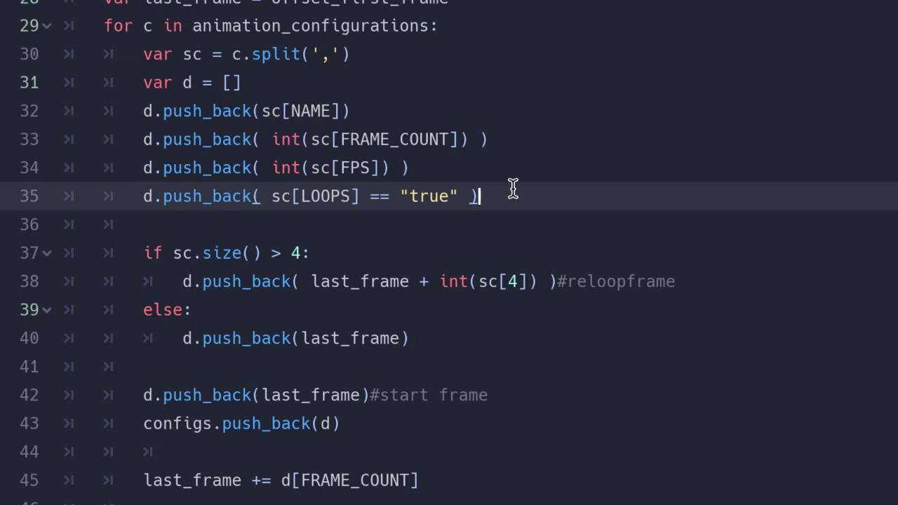
Review the size check on line 37 and fix the spelling in the reloop frame comment
drag(513, 190, 483, 101)
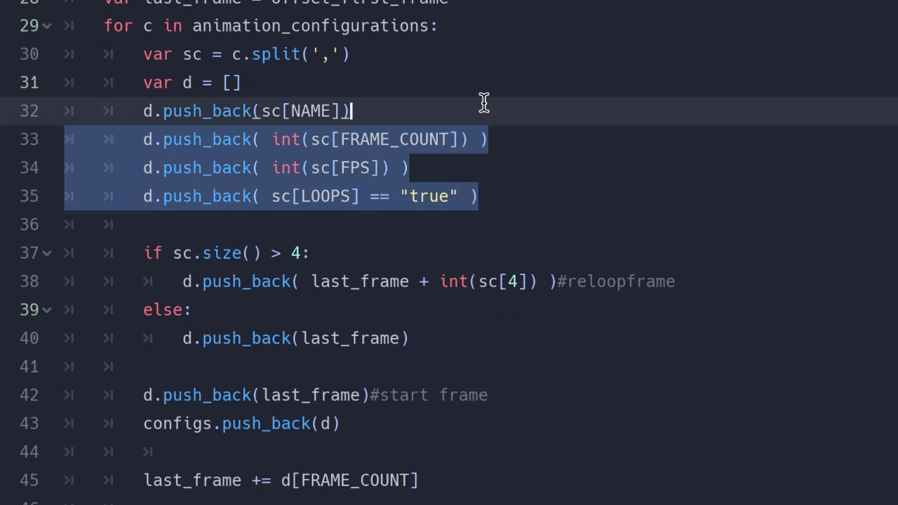
click(369, 257)
scroll(369, 260, down, 1)
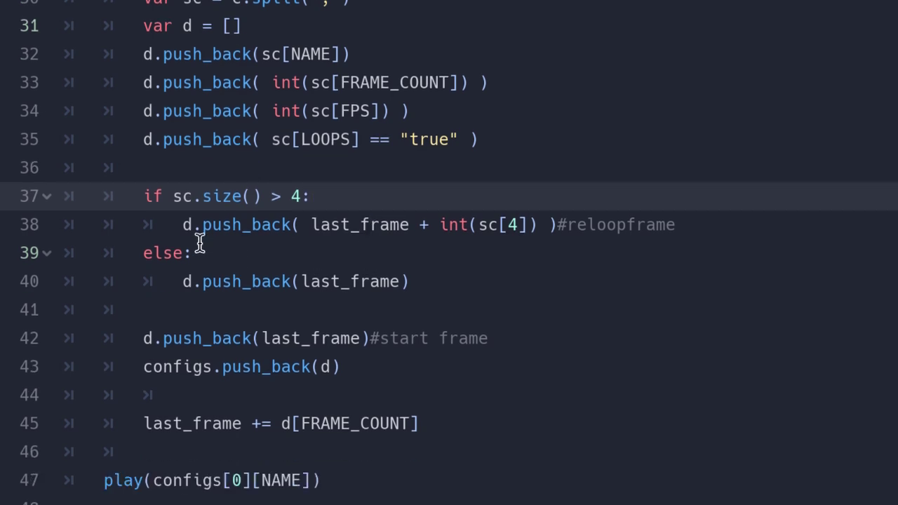
click(178, 199)
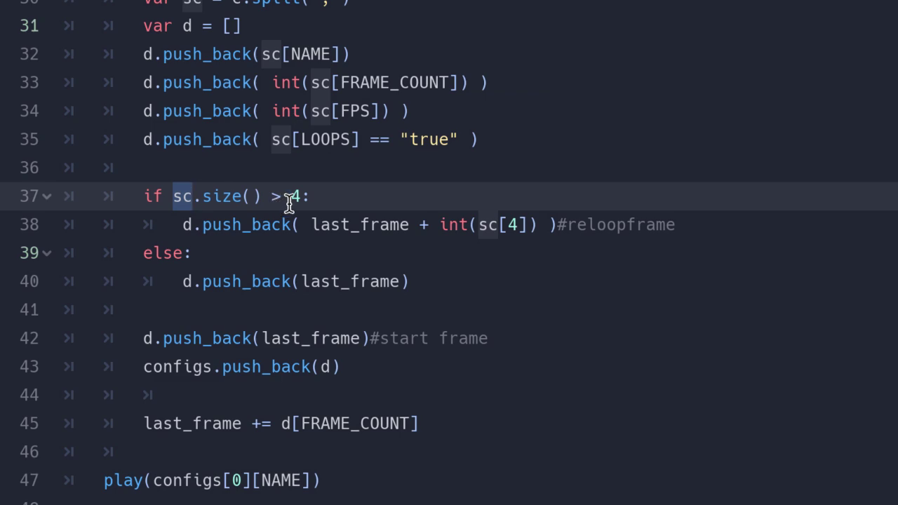
drag(291, 199, 297, 201)
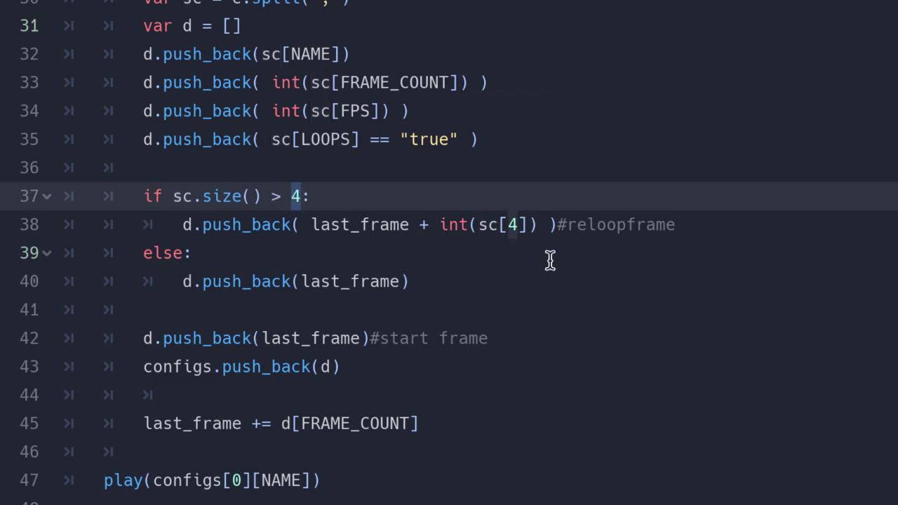
click(605, 229)
key(BackSpace)
text(o)
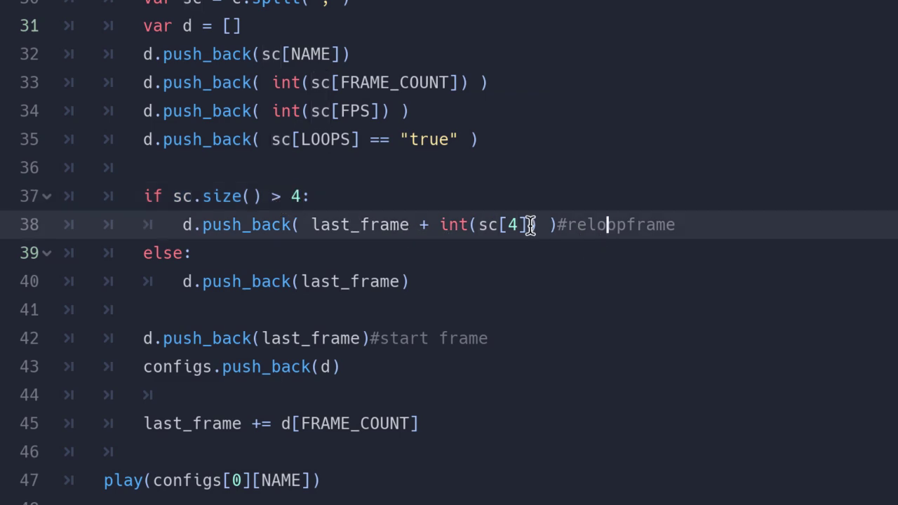
Change sc[4] to sc[RELOOP_FRAME] on line 38 and delete its #reloopframe comment
click(519, 225)
key(BackSpace)
text(R)
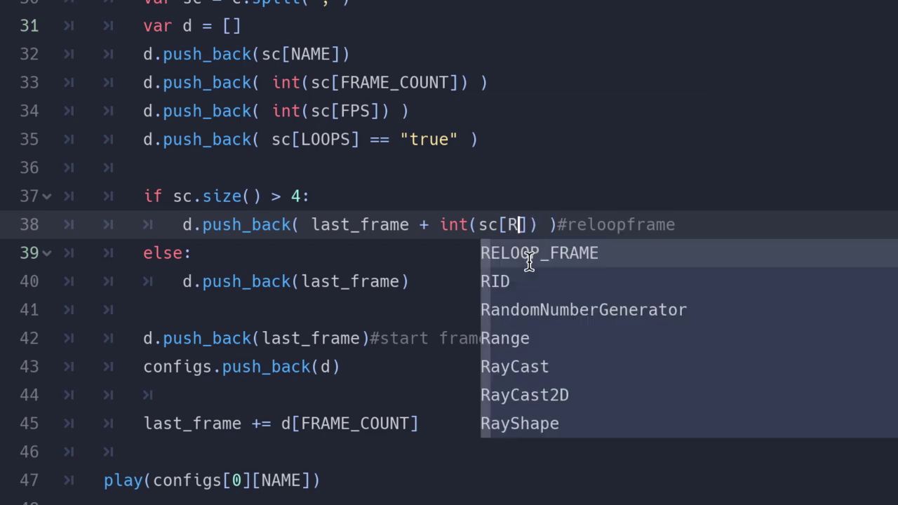
key(Return)
scroll(529, 261, up, 5)
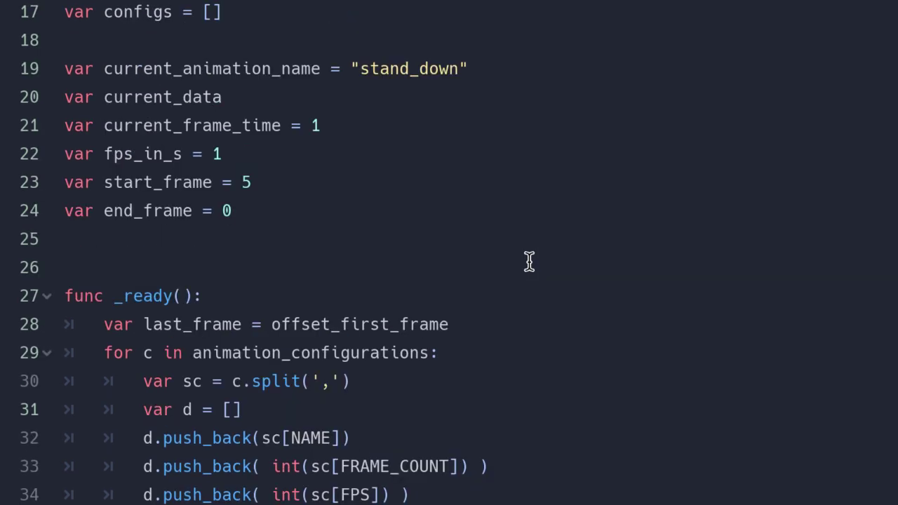
scroll(529, 261, up, 2)
scroll(529, 261, down, 5)
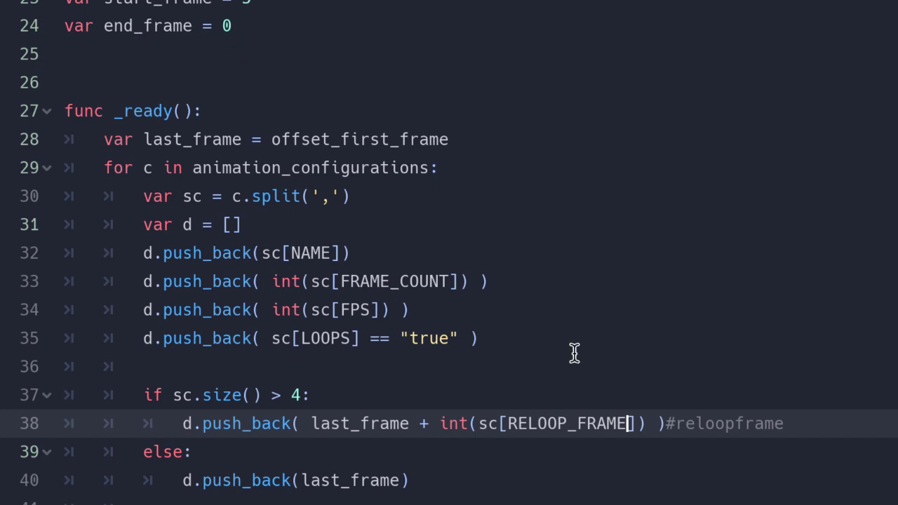
scroll(519, 444, down, 1)
key(End)
key(BackSpace)
key(BackSpace)
key(BackSpace)
scroll(399, 300, down, 1)
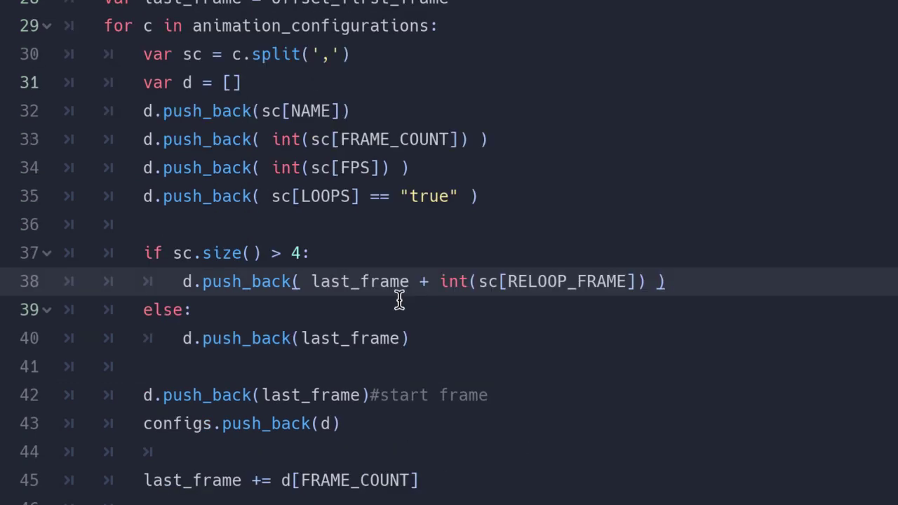
double_click(384, 284)
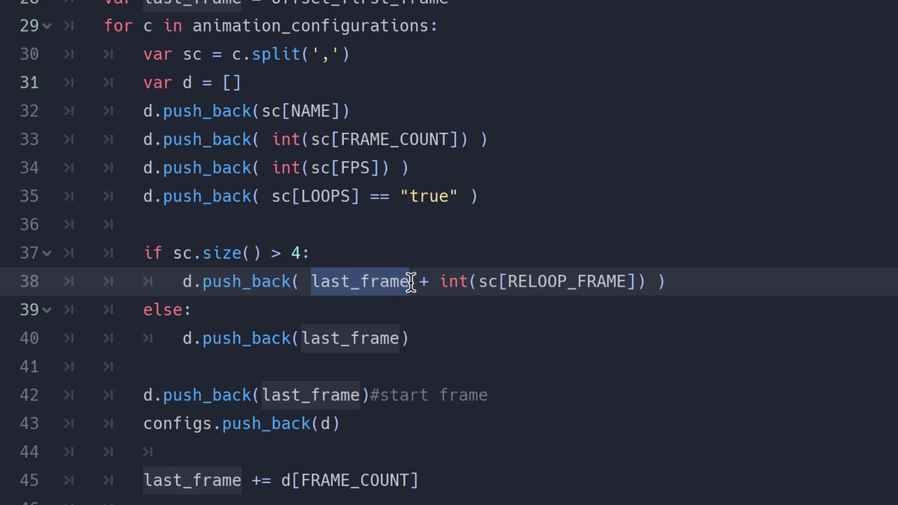
click(439, 281)
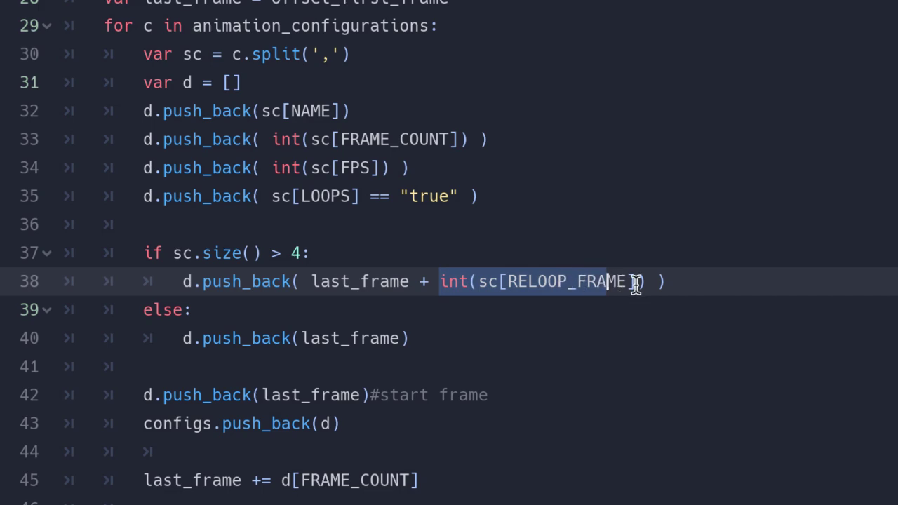
drag(532, 281, 646, 281)
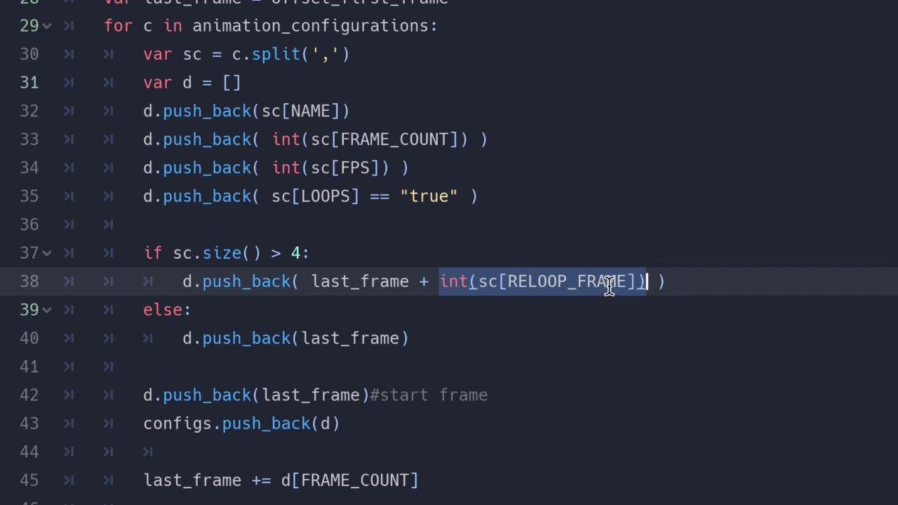
double_click(607, 287)
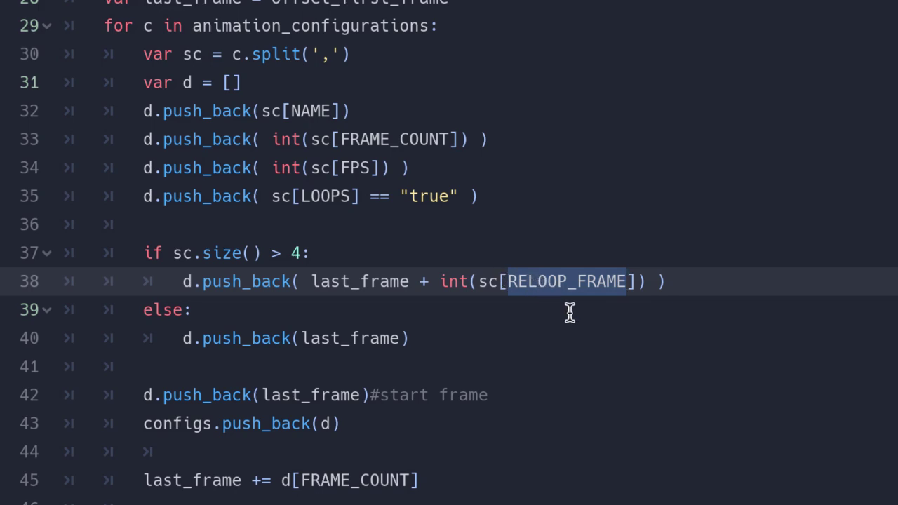
click(440, 338)
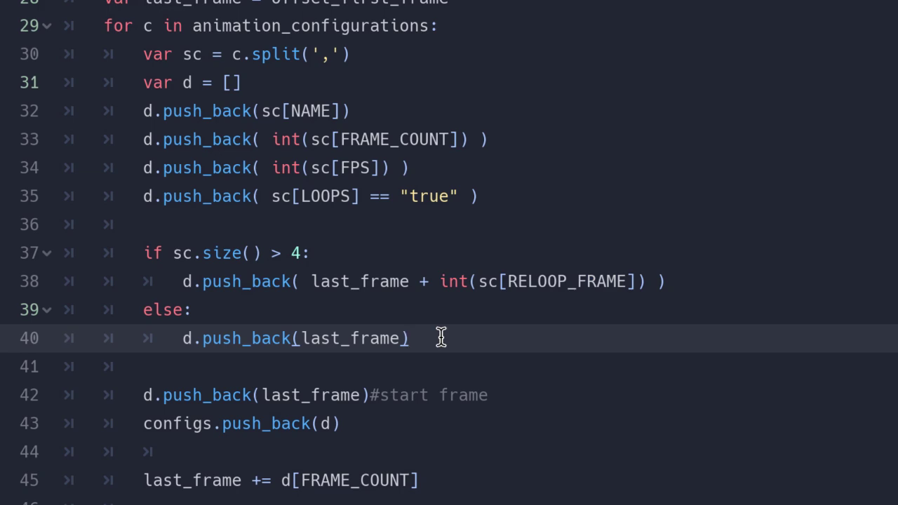
scroll(441, 338, down, 3)
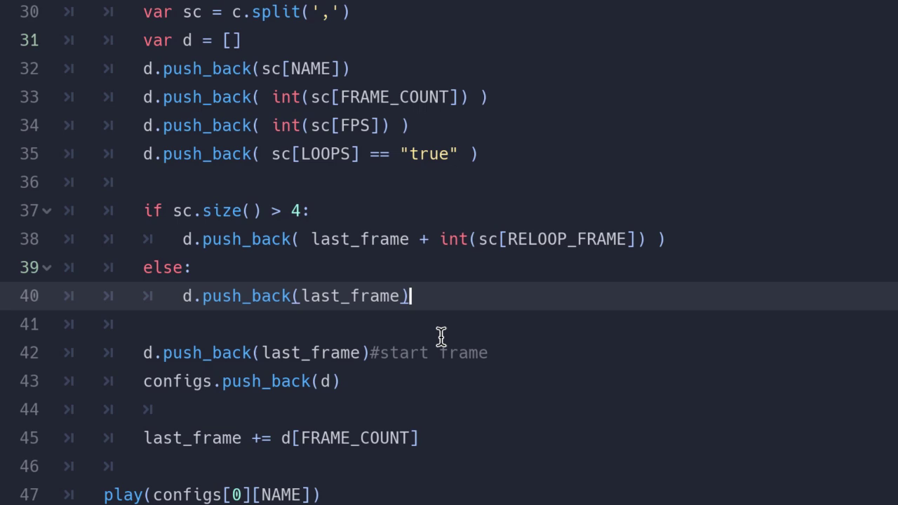
click(440, 196)
click(440, 265)
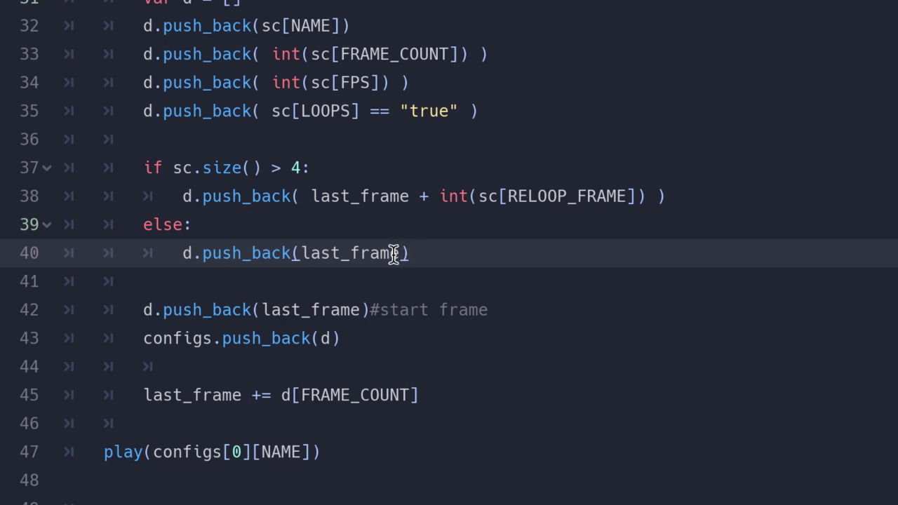
double_click(395, 247)
click(418, 257)
scroll(418, 257, down, 2)
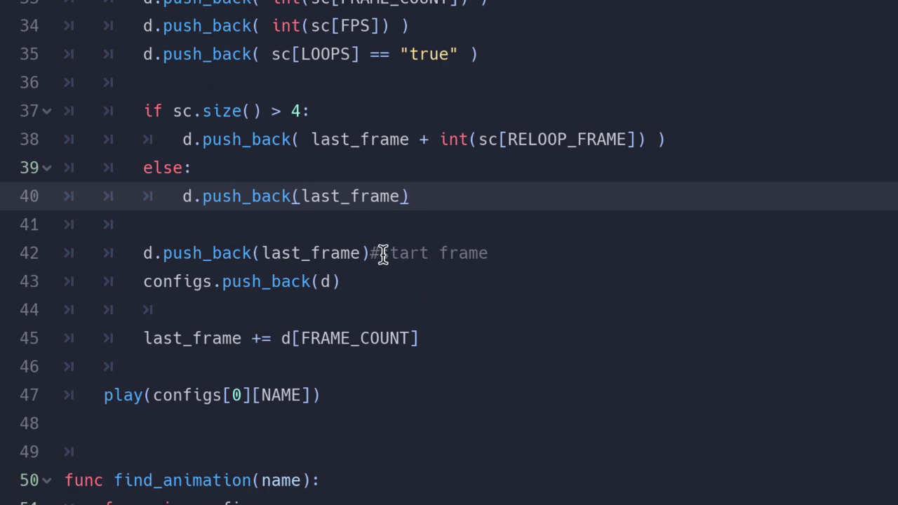
double_click(243, 256)
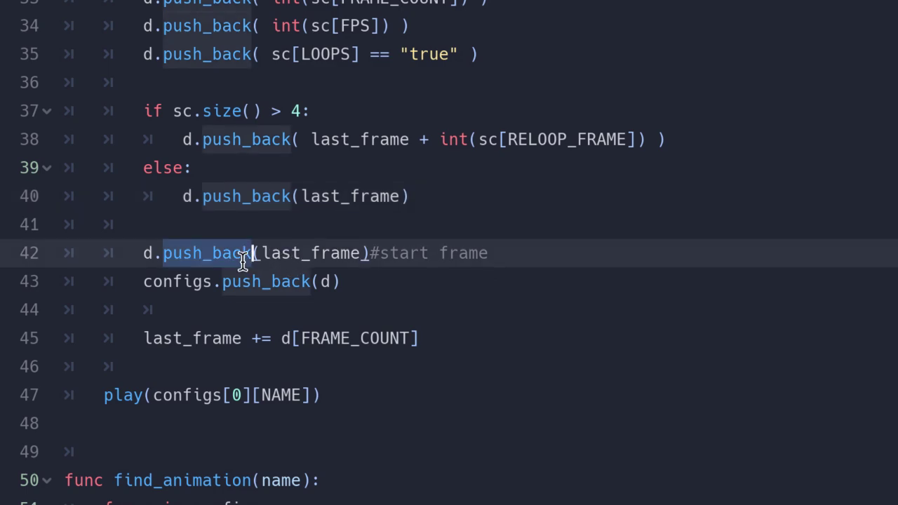
drag(492, 259, 379, 258)
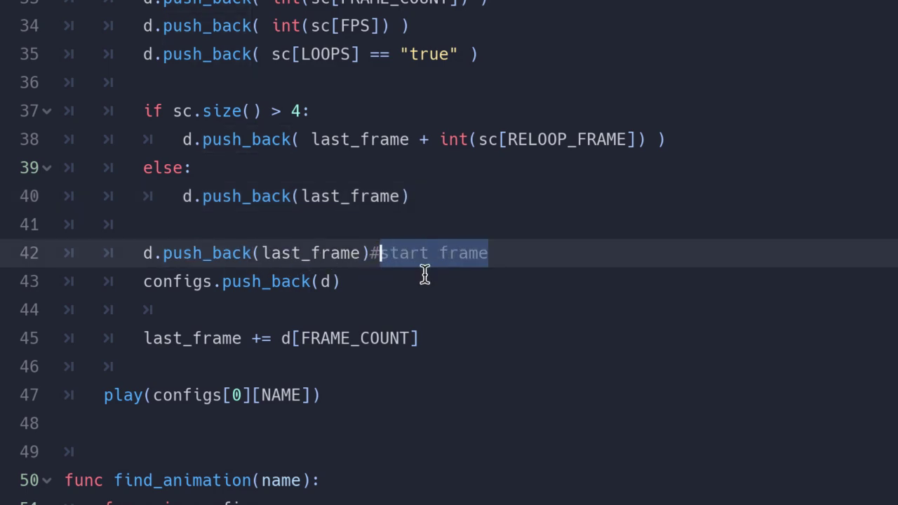
double_click(195, 281)
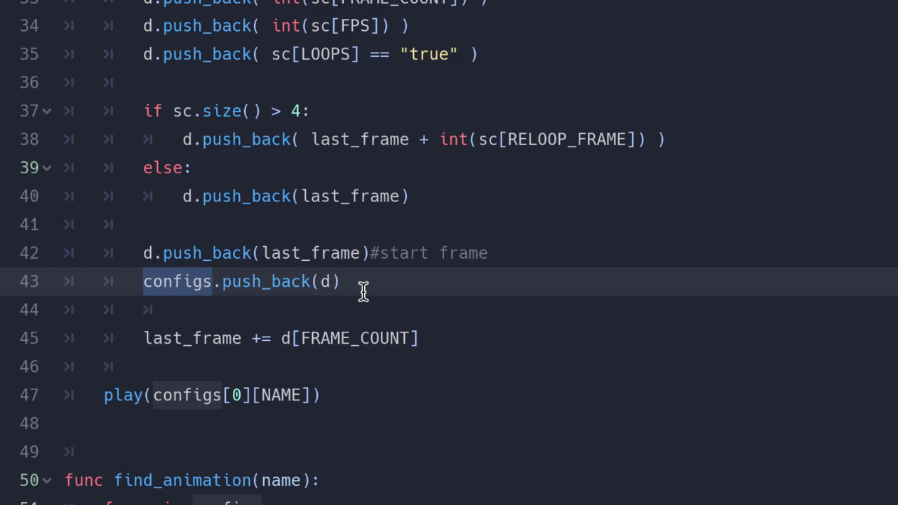
click(223, 338)
double_click(223, 339)
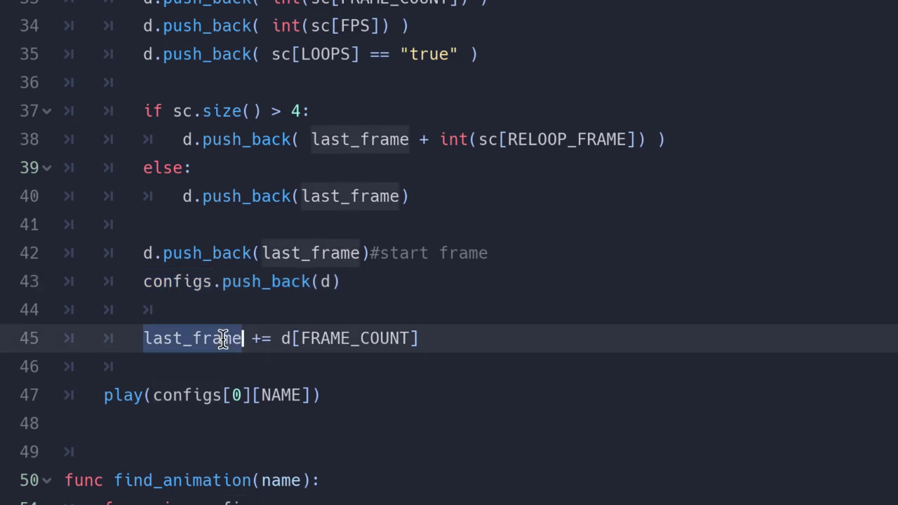
double_click(322, 339)
click(287, 338)
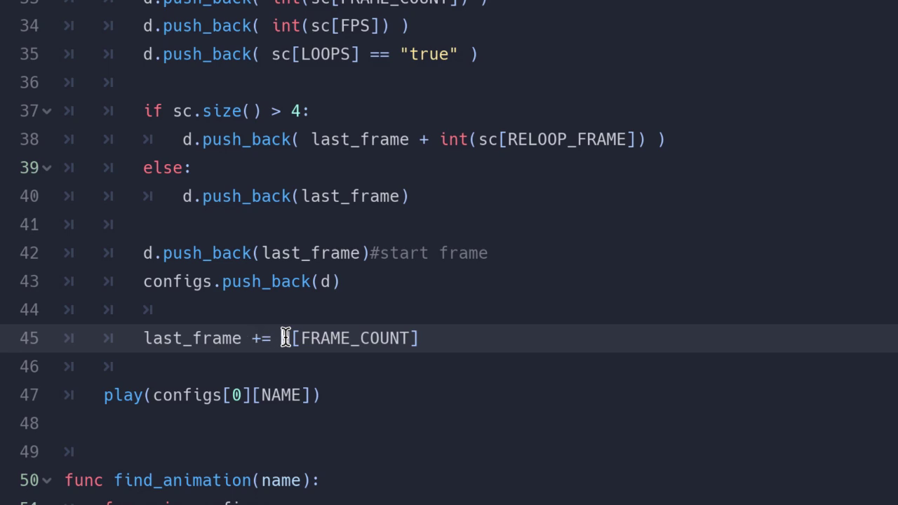
scroll(287, 339, up, 5)
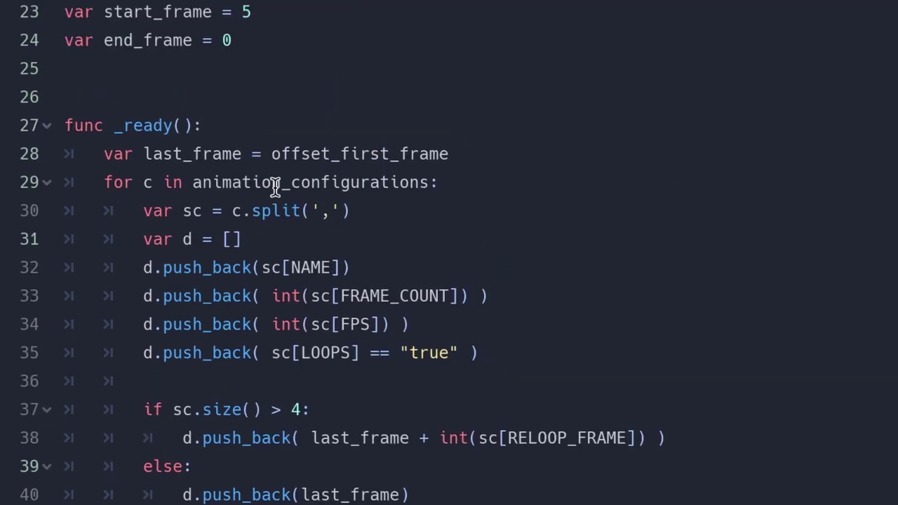
click(228, 154)
double_click(229, 155)
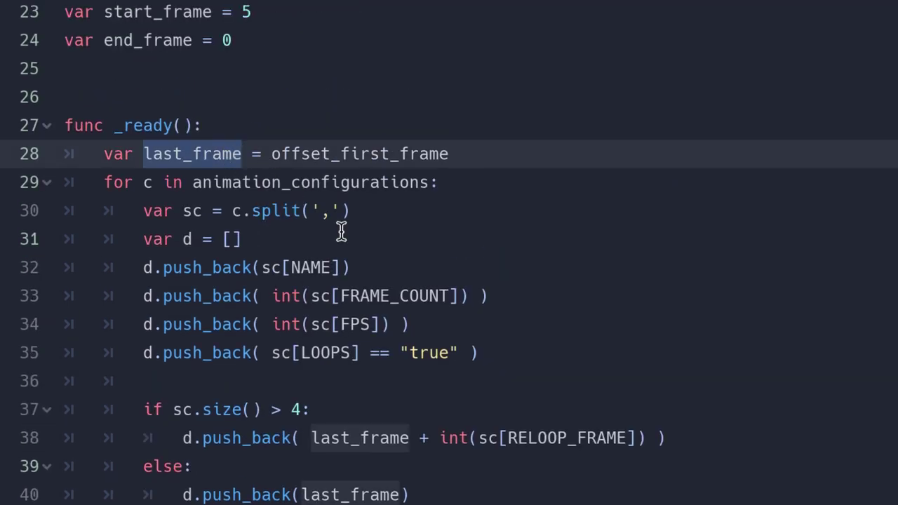
scroll(398, 261, down, 2)
scroll(398, 261, down, 2)
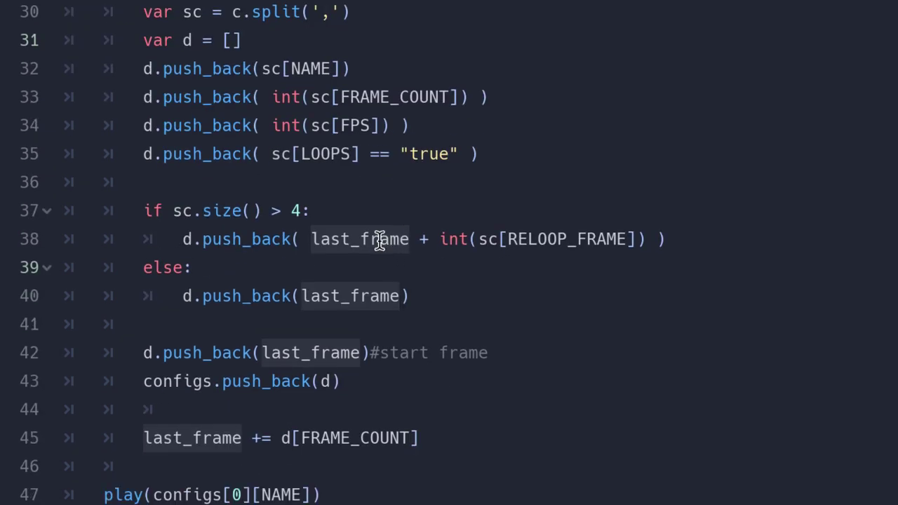
scroll(379, 240, up, 3)
scroll(379, 241, down, 2)
scroll(379, 240, down, 1)
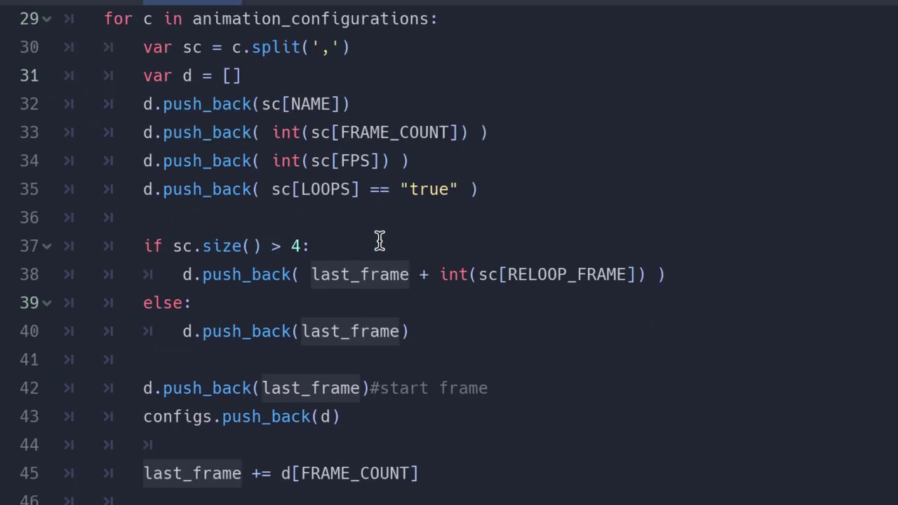
scroll(378, 241, down, 1)
scroll(379, 240, down, 3)
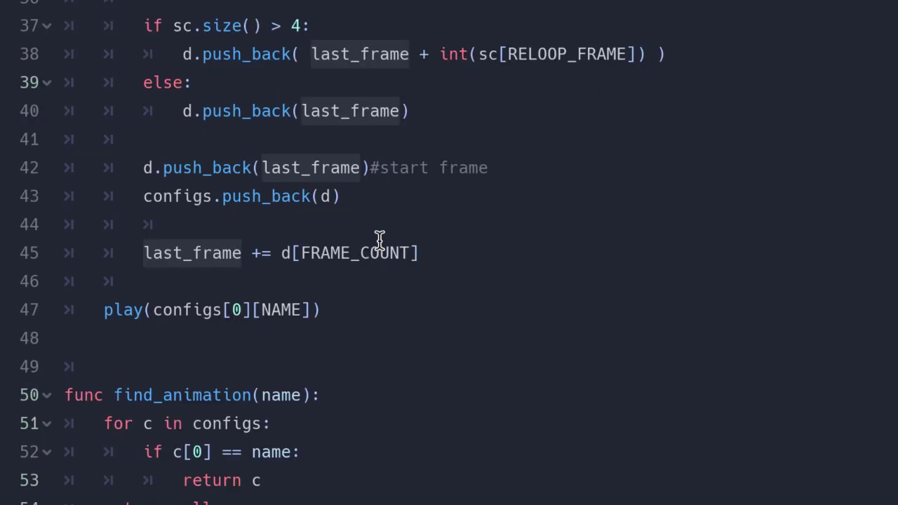
drag(325, 281, 104, 281)
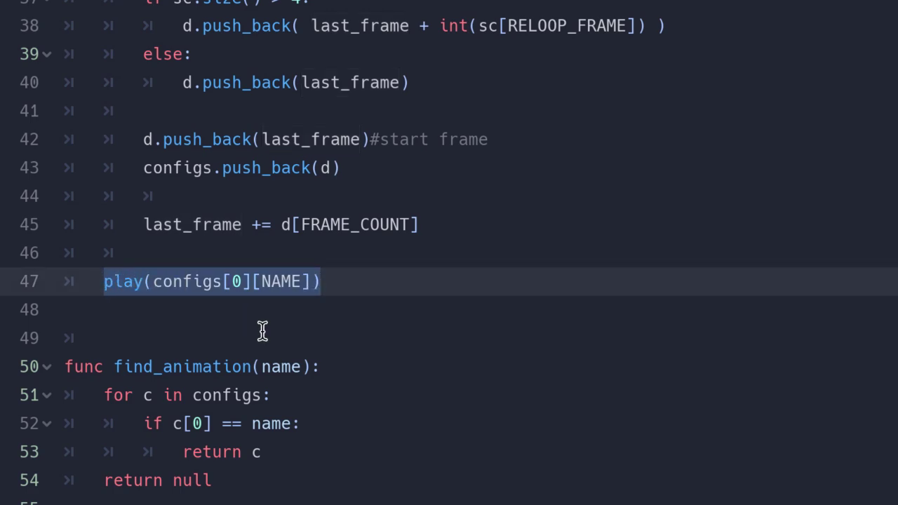
click(341, 278)
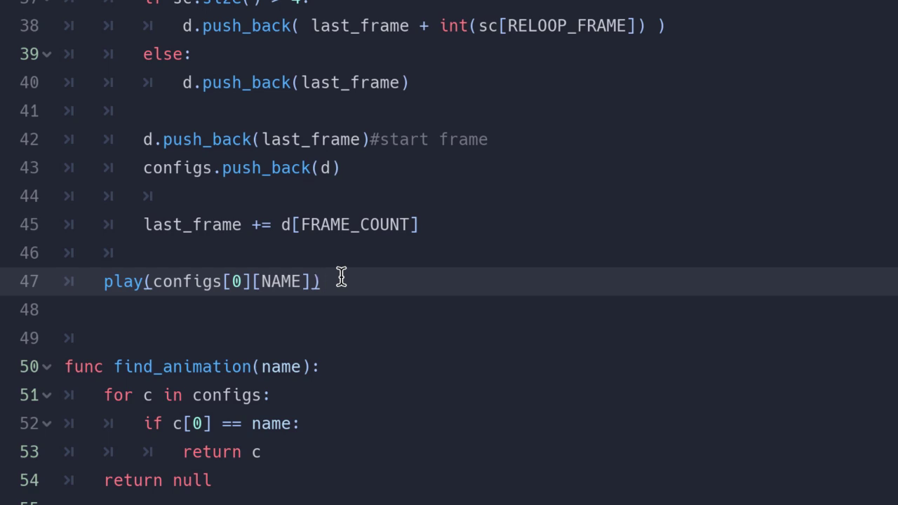
scroll(341, 278, down, 1)
scroll(341, 278, down, 1)
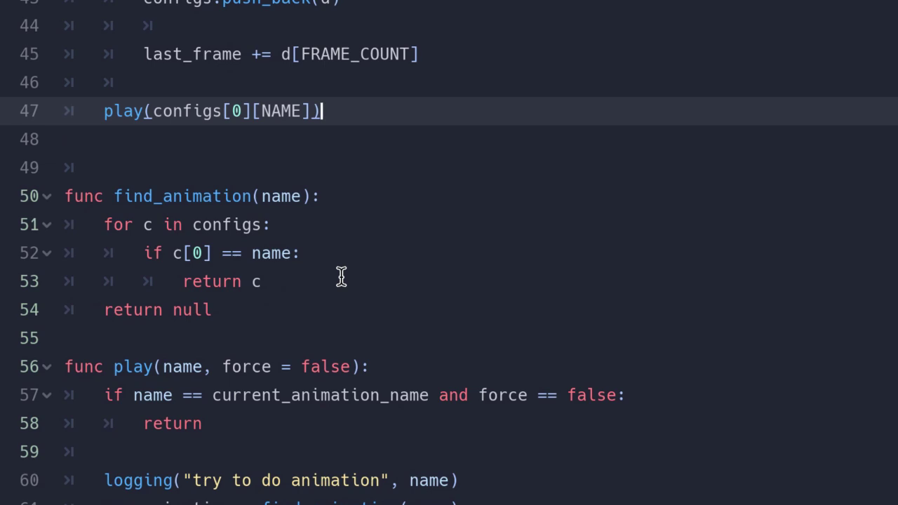
scroll(341, 277, down, 1)
scroll(341, 278, down, 1)
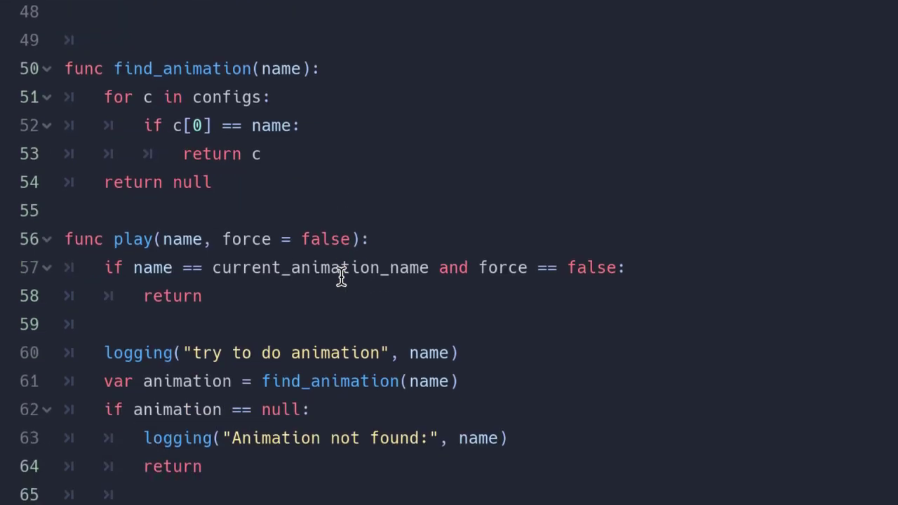
double_click(116, 239)
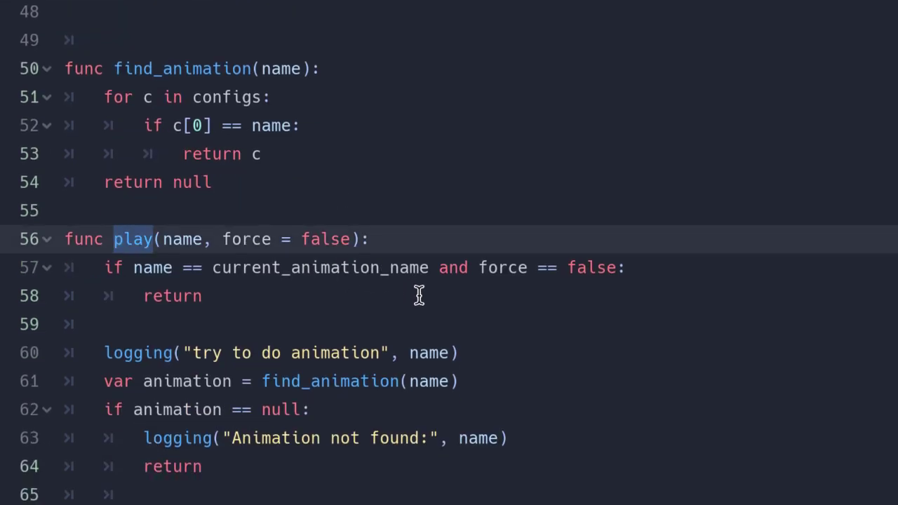
double_click(174, 68)
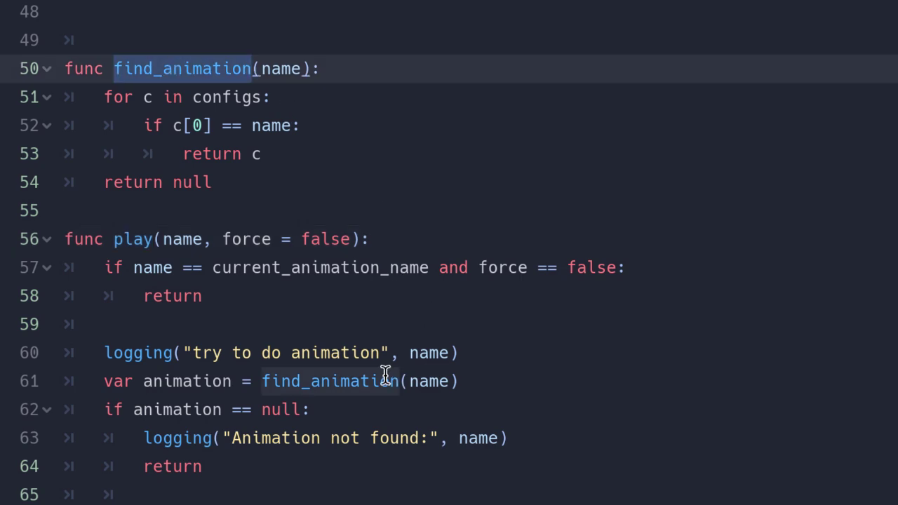
scroll(556, 237, down, 2)
scroll(556, 237, down, 3)
scroll(555, 237, up, 2)
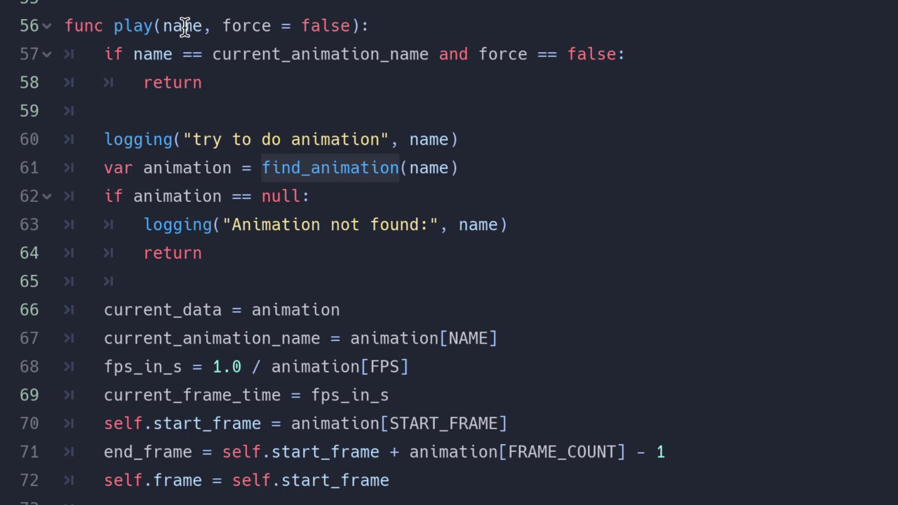
double_click(185, 26)
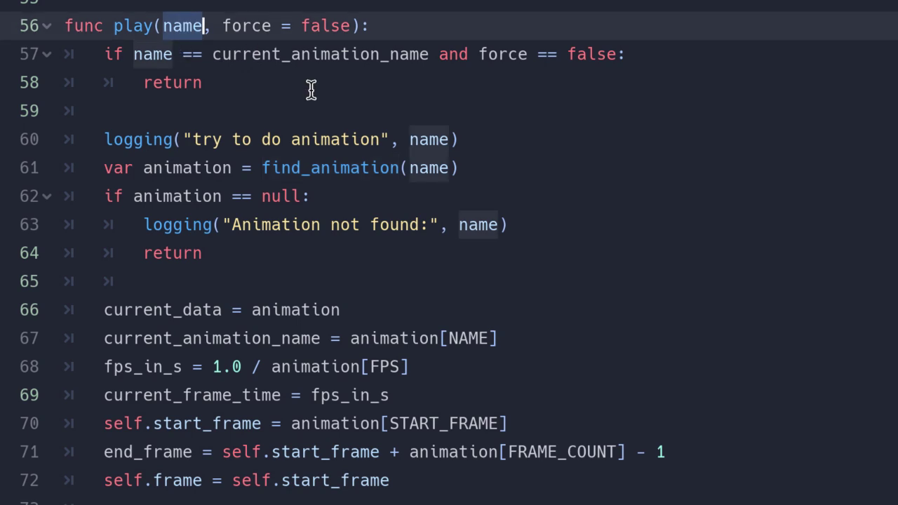
drag(224, 26, 350, 26)
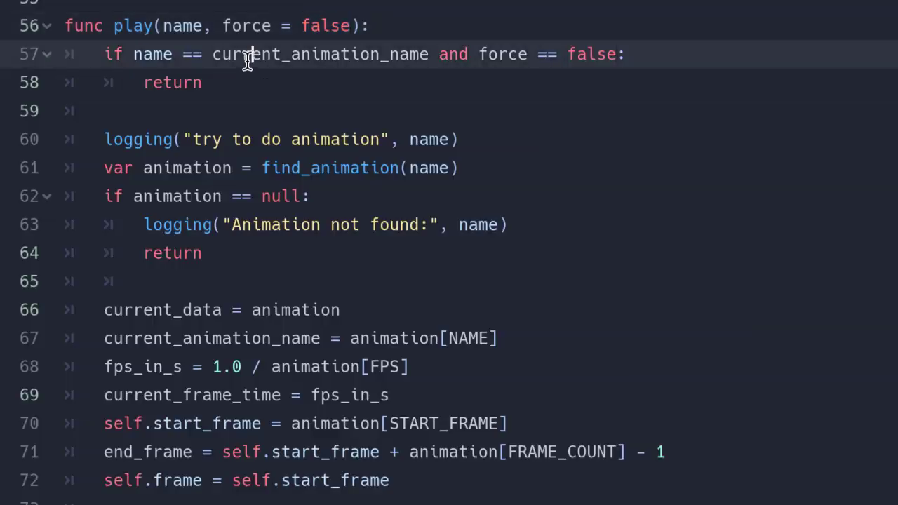
double_click(247, 62)
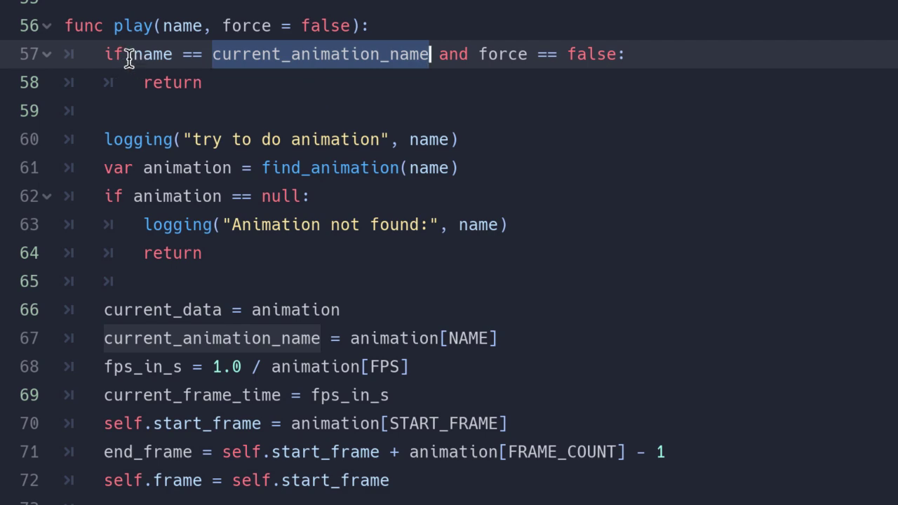
drag(134, 55, 425, 60)
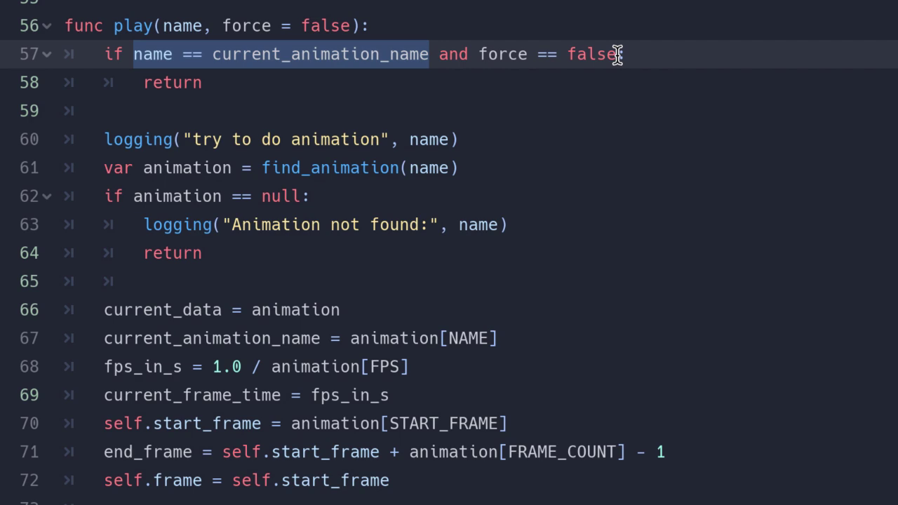
double_click(168, 80)
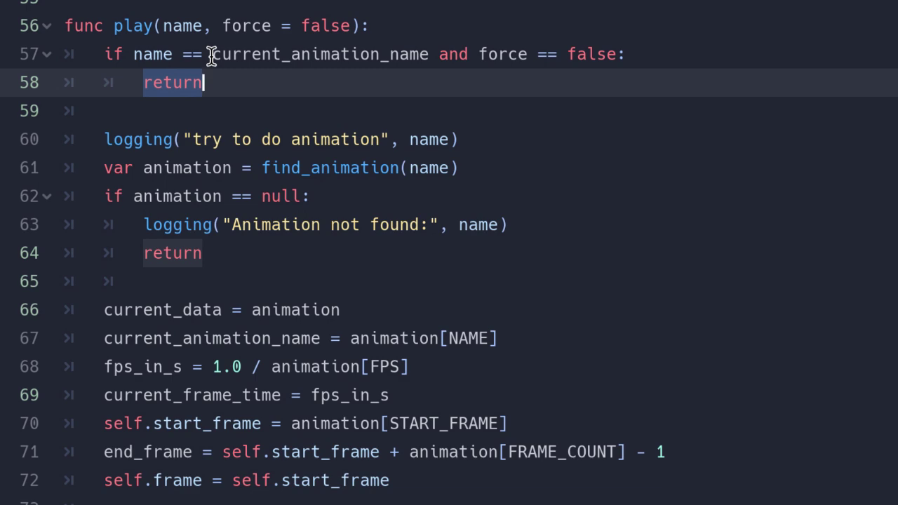
click(480, 140)
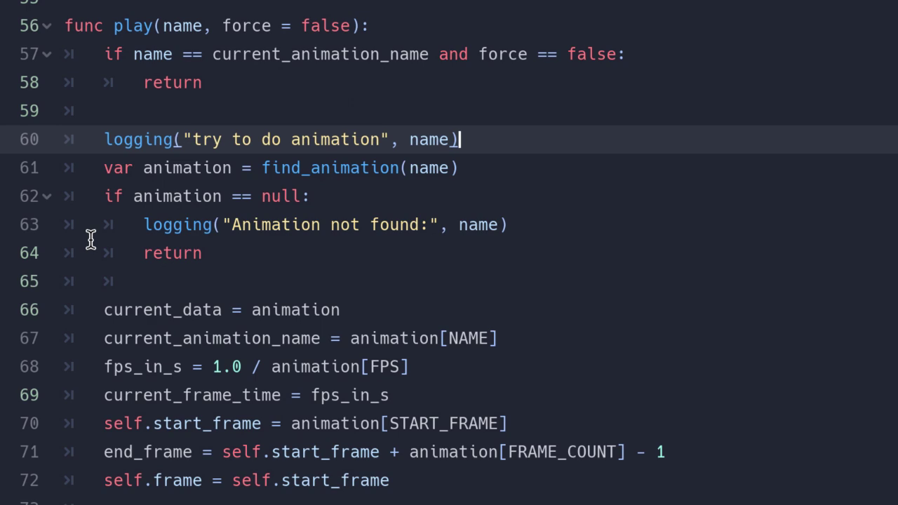
double_click(145, 140)
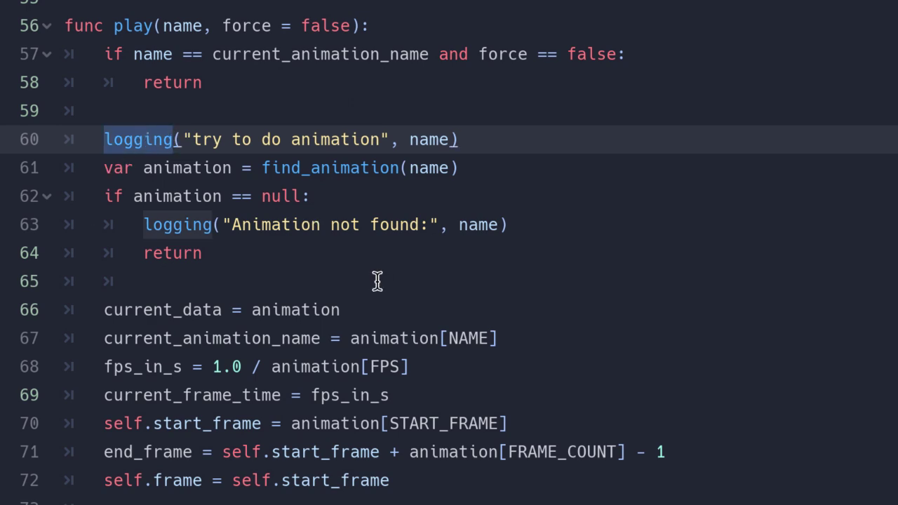
scroll(376, 281, down, 8)
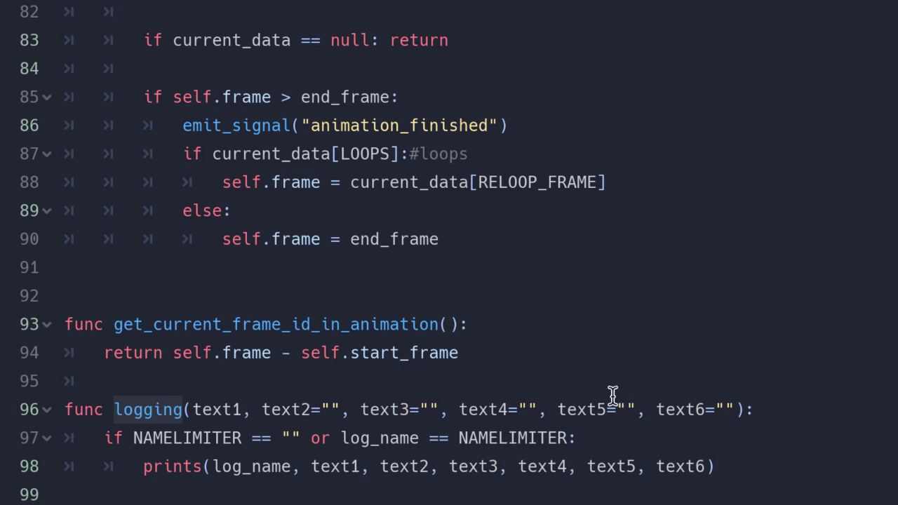
scroll(613, 396, up, 5)
scroll(613, 395, up, 2)
scroll(612, 395, up, 1)
scroll(612, 395, up, 1)
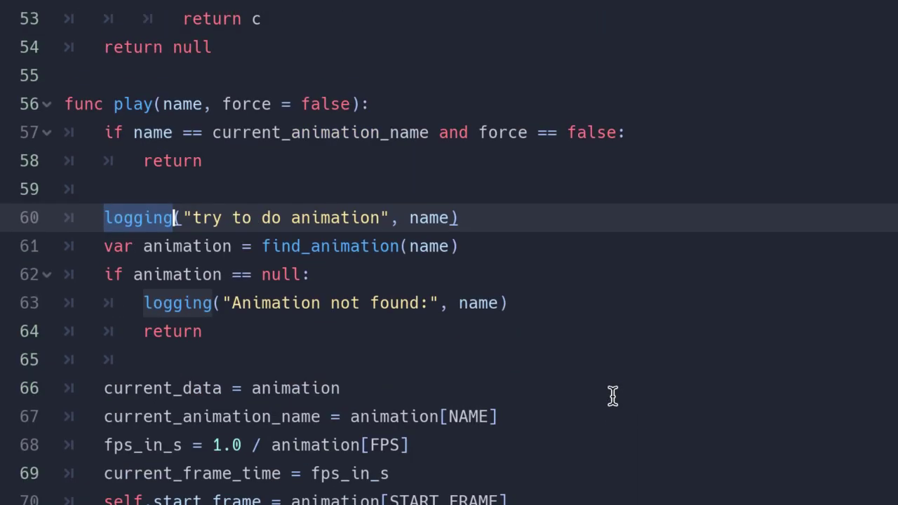
double_click(419, 218)
click(476, 219)
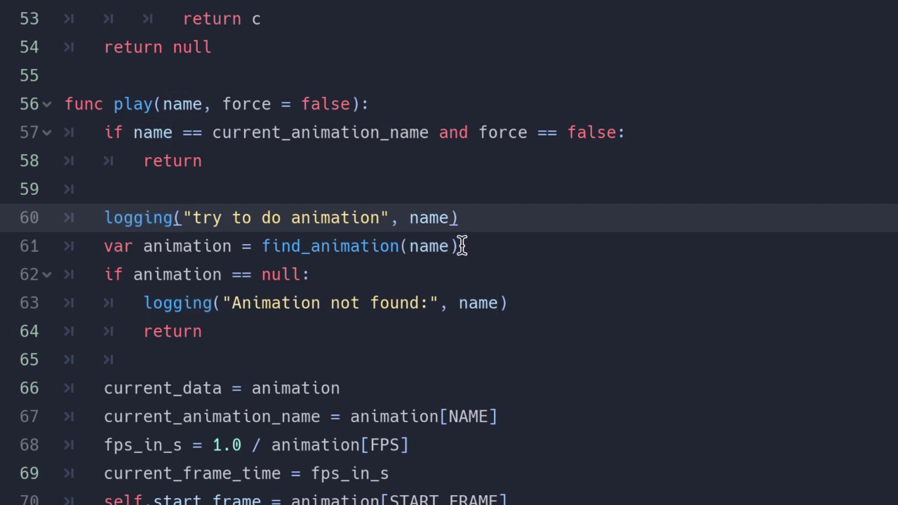
double_click(291, 254)
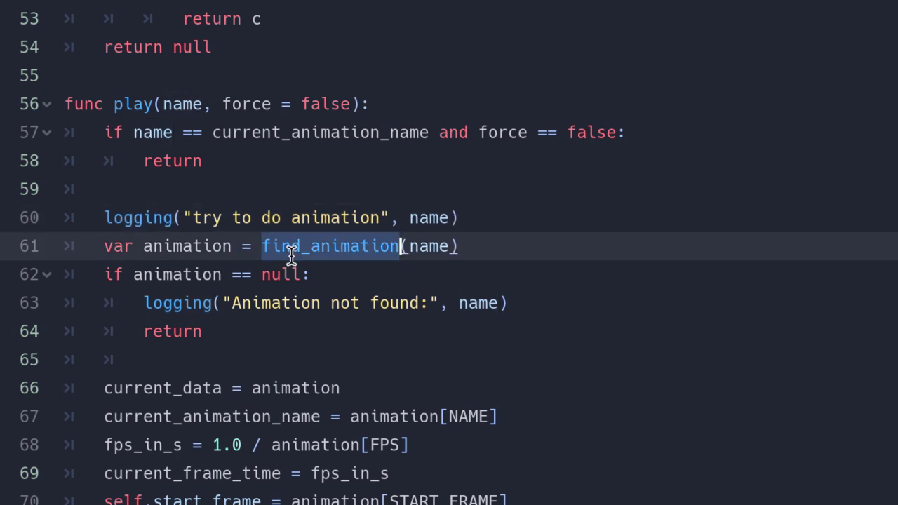
scroll(563, 249, up, 2)
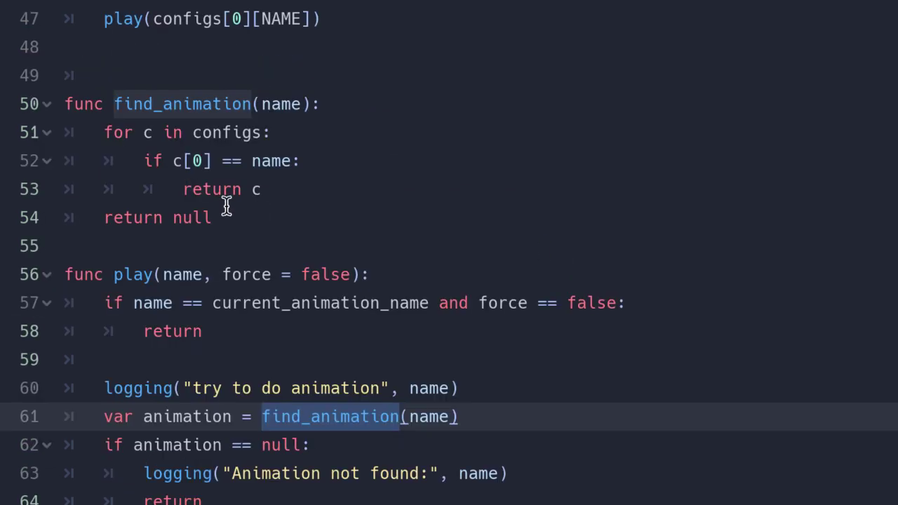
mouse_move(94, 132)
mouse_down()
mouse_move(319, 133)
mouse_move(179, 161)
mouse_up()
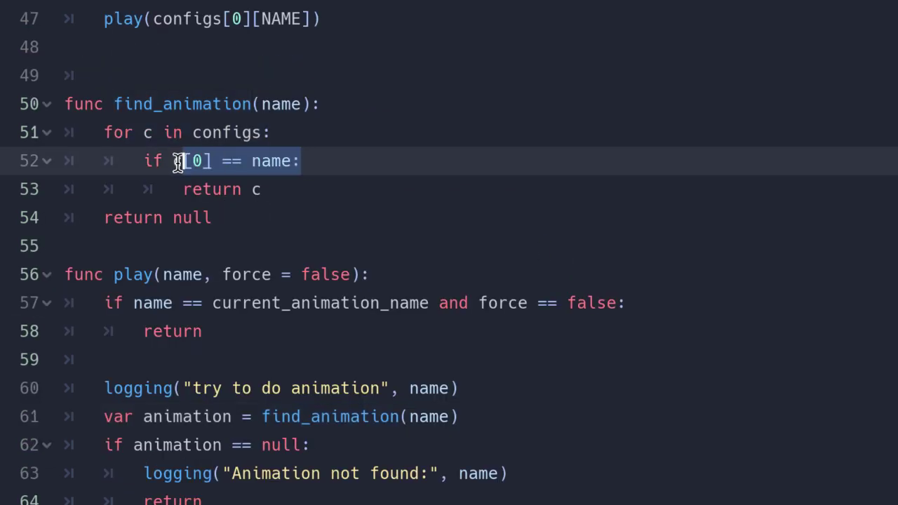
click(305, 161)
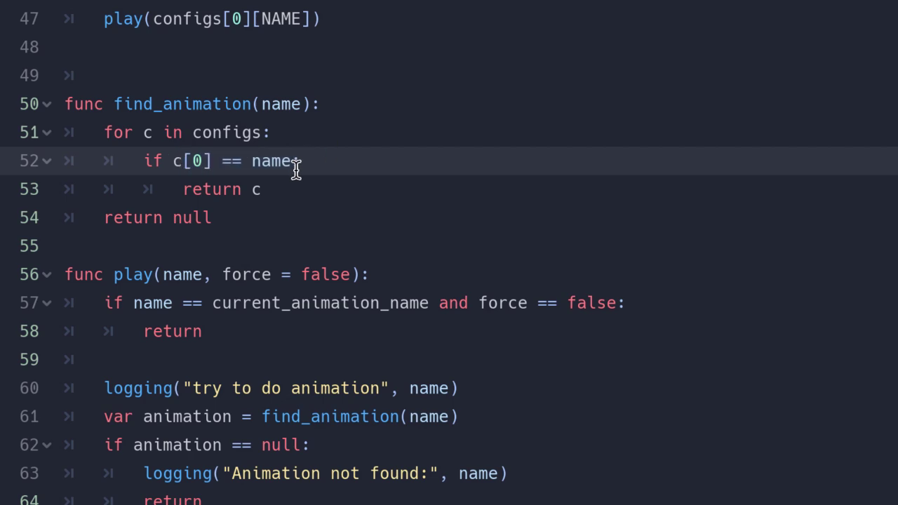
double_click(267, 161)
click(263, 189)
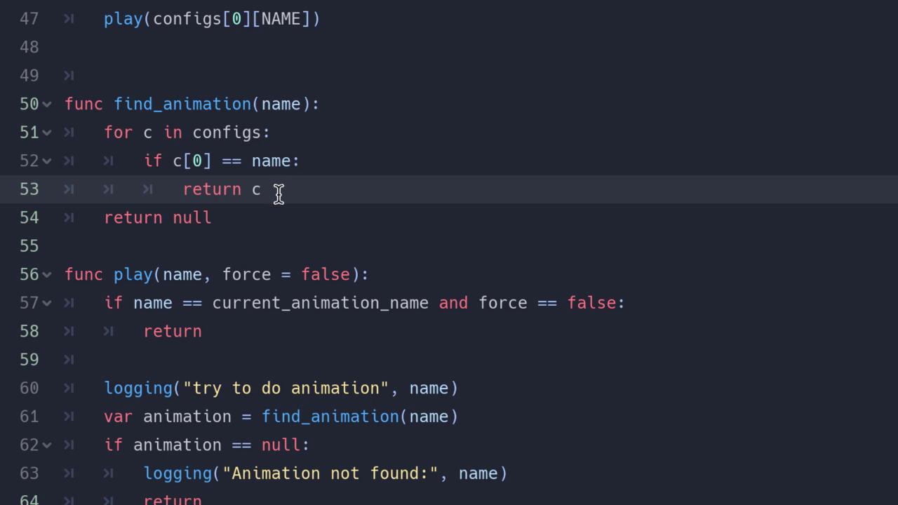
scroll(338, 212, down, 3)
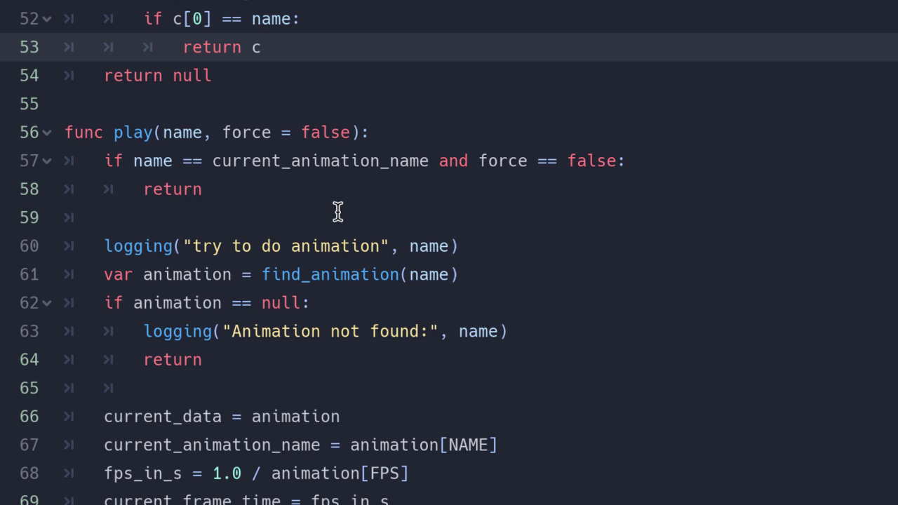
scroll(337, 212, down, 2)
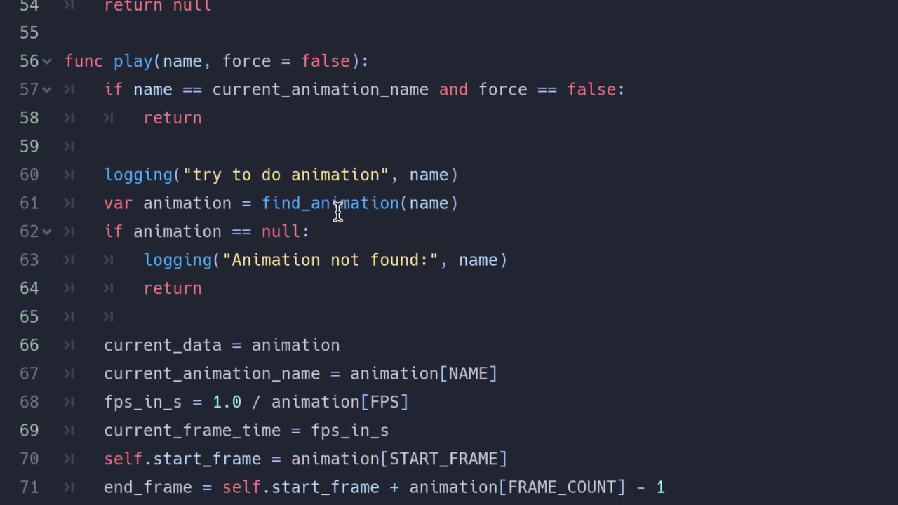
double_click(204, 231)
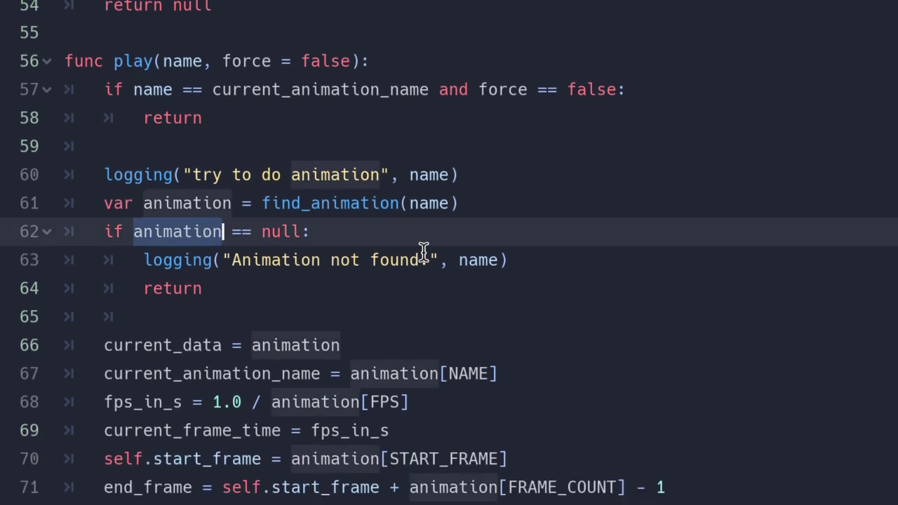
drag(526, 262, 144, 262)
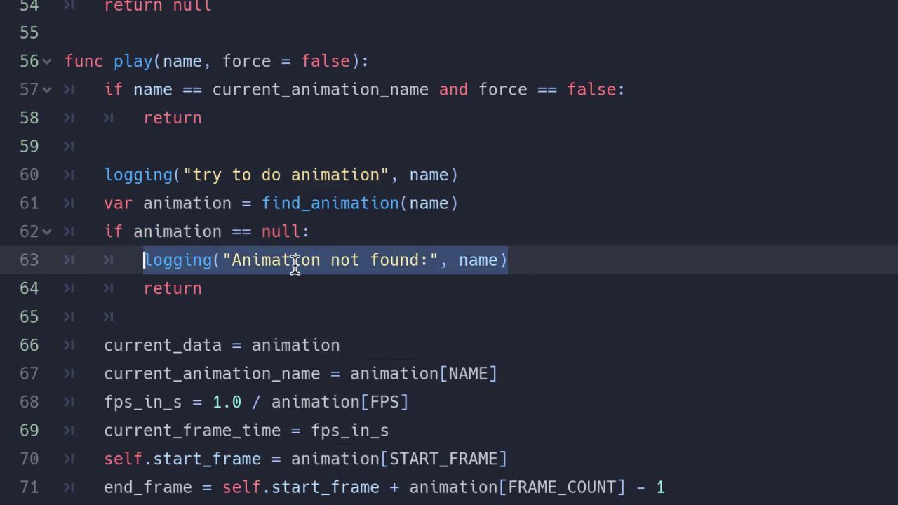
double_click(191, 290)
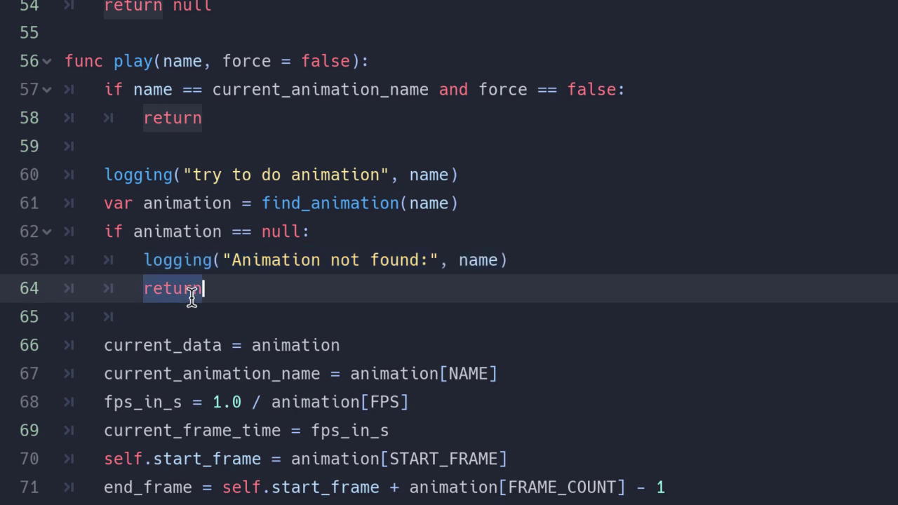
scroll(191, 296, down, 3)
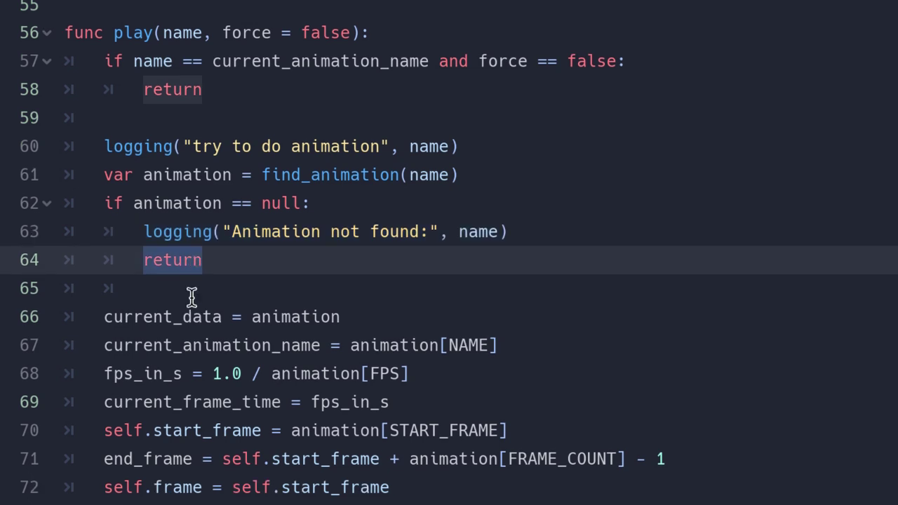
scroll(191, 296, up, 1)
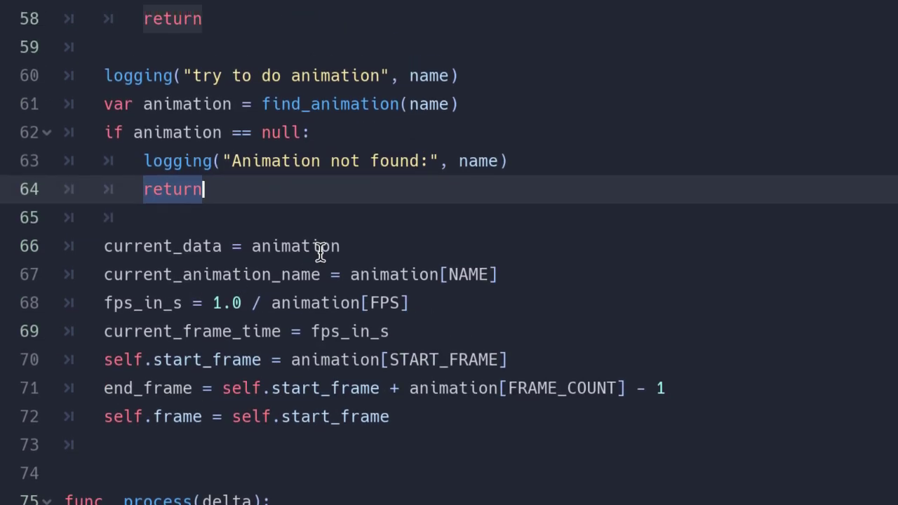
Review the current_data and current_animation_name = animation[NAME] assignments on lines 66–67
click(358, 249)
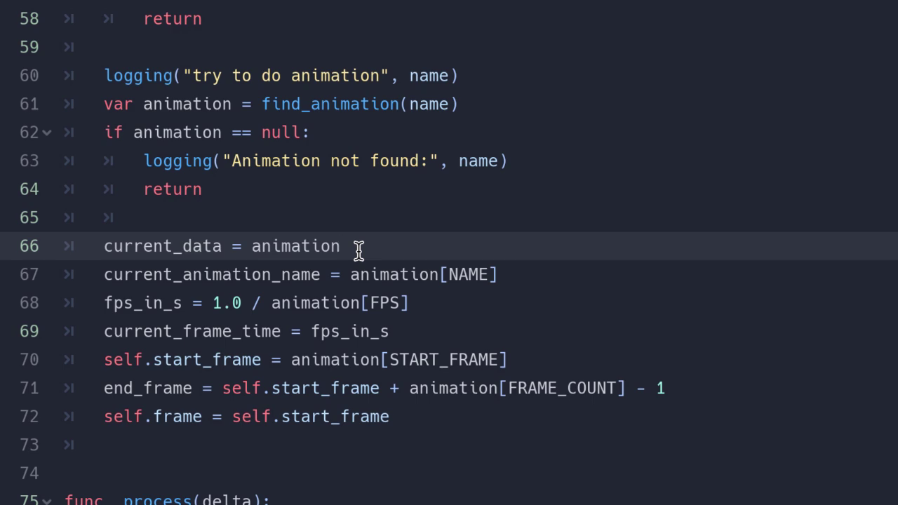
double_click(204, 245)
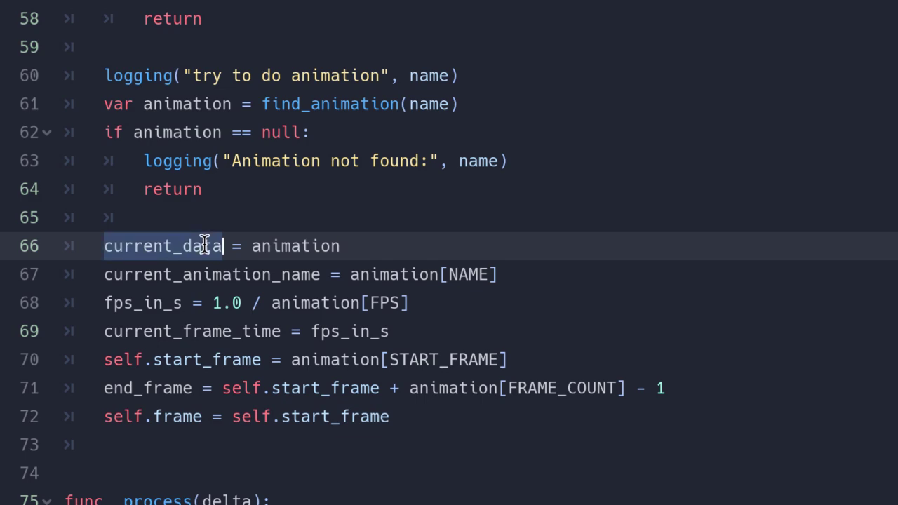
double_click(278, 249)
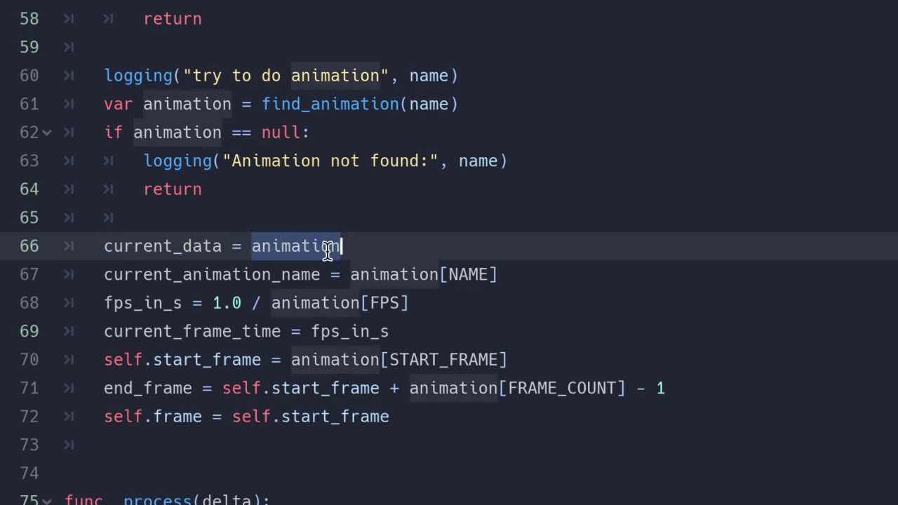
double_click(306, 277)
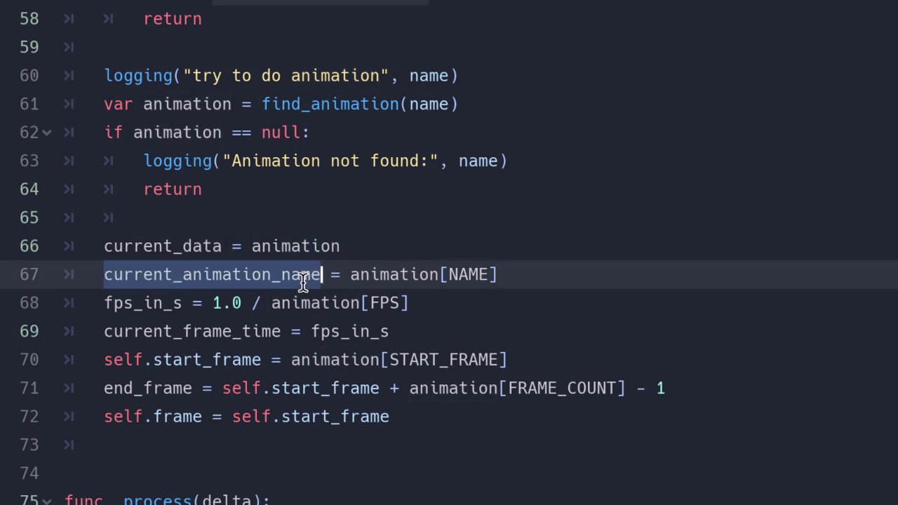
double_click(387, 277)
double_click(476, 274)
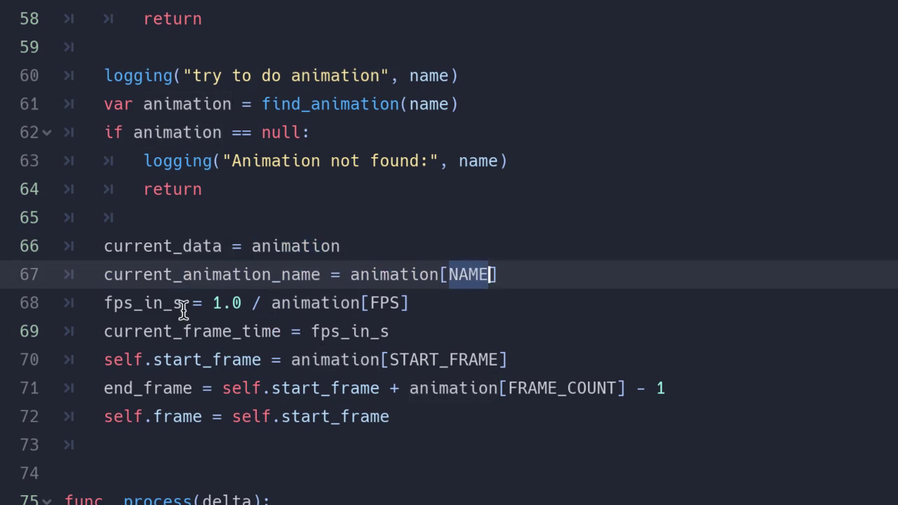
Check that line 68 sets fps_in_s to 1.0 / animation[FPS]
double_click(145, 304)
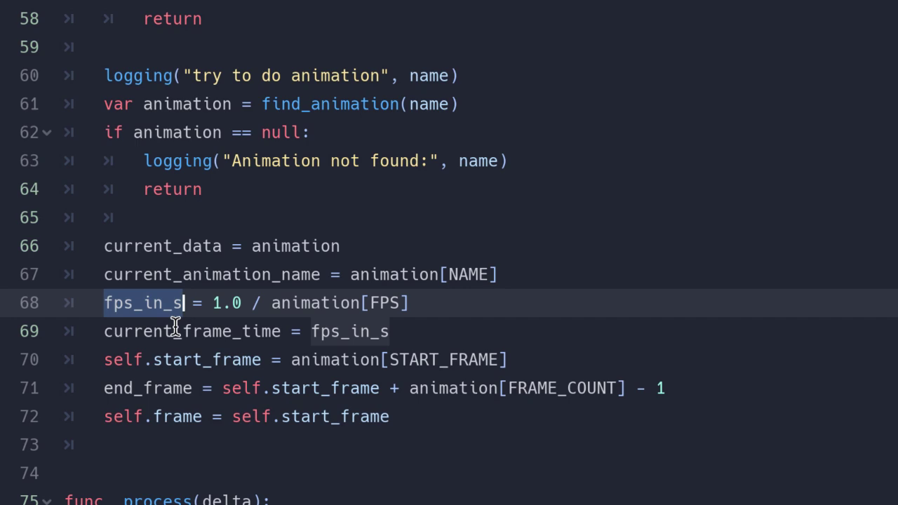
drag(421, 304, 212, 303)
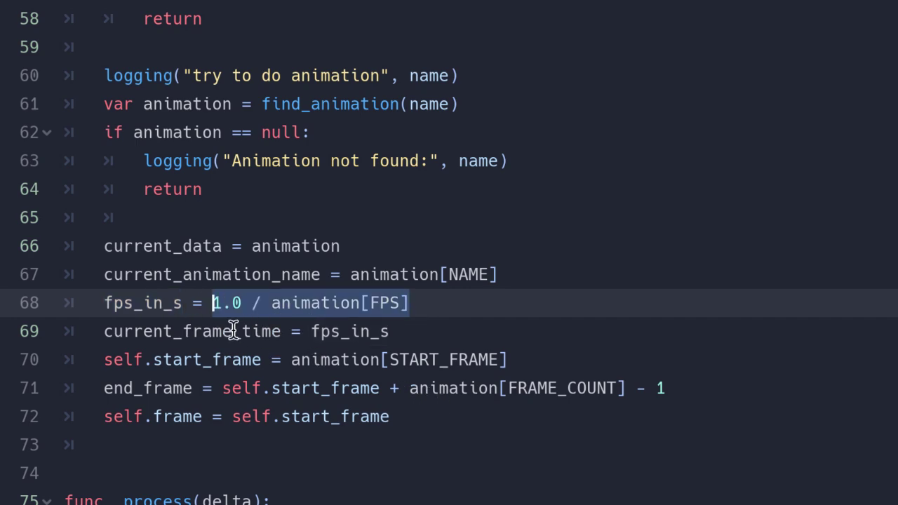
click(431, 303)
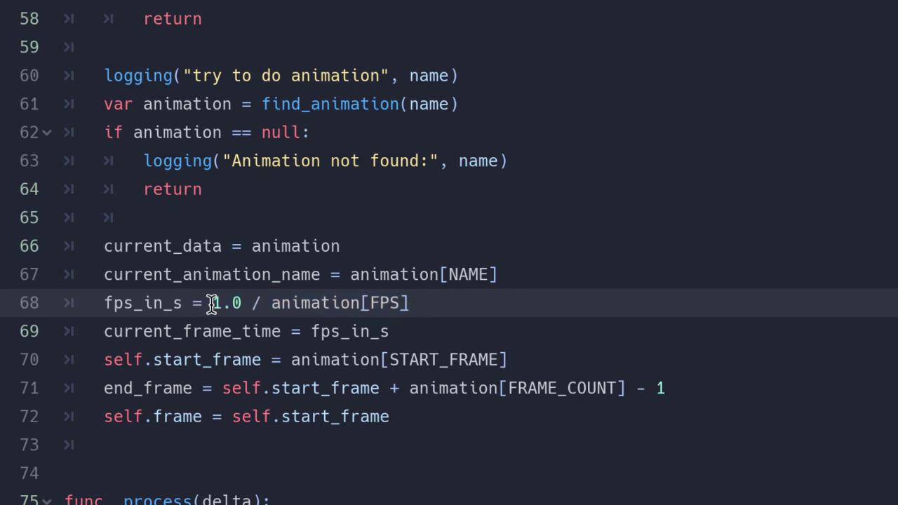
drag(212, 303, 415, 304)
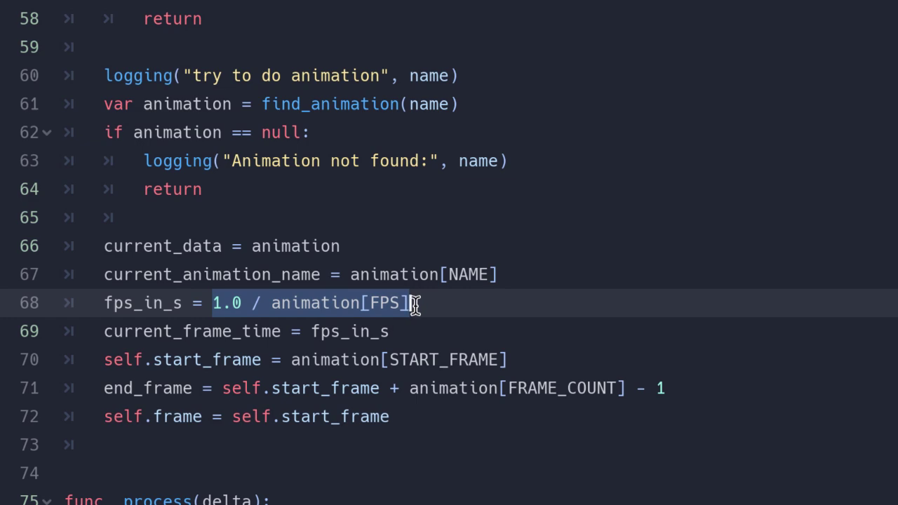
click(415, 304)
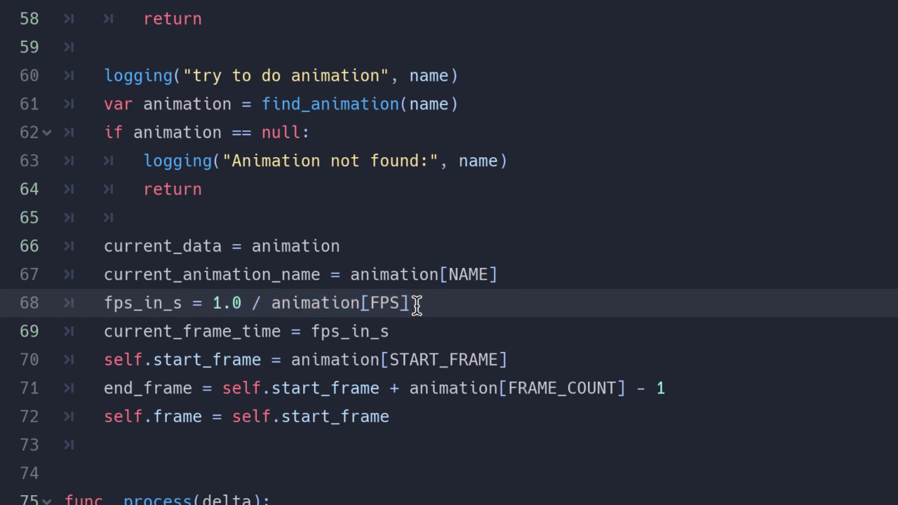
double_click(156, 302)
Scroll down and highlight current_frame_time, fps_in_s and start_frame in the play function to trace their uses
scroll(464, 338, down, 1)
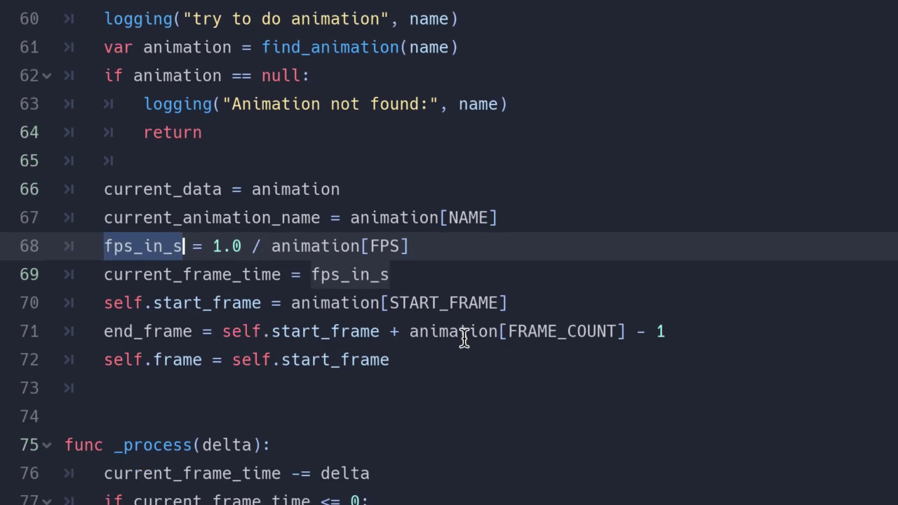
double_click(215, 279)
double_click(366, 277)
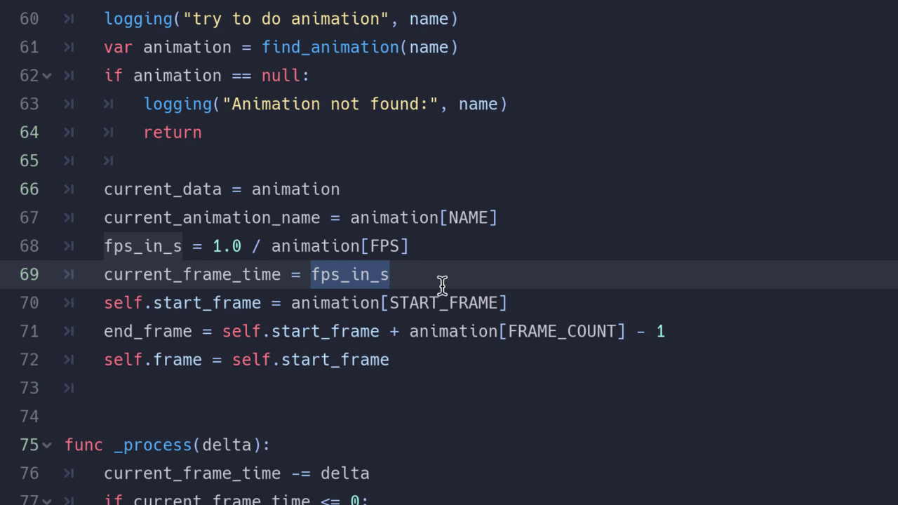
double_click(245, 303)
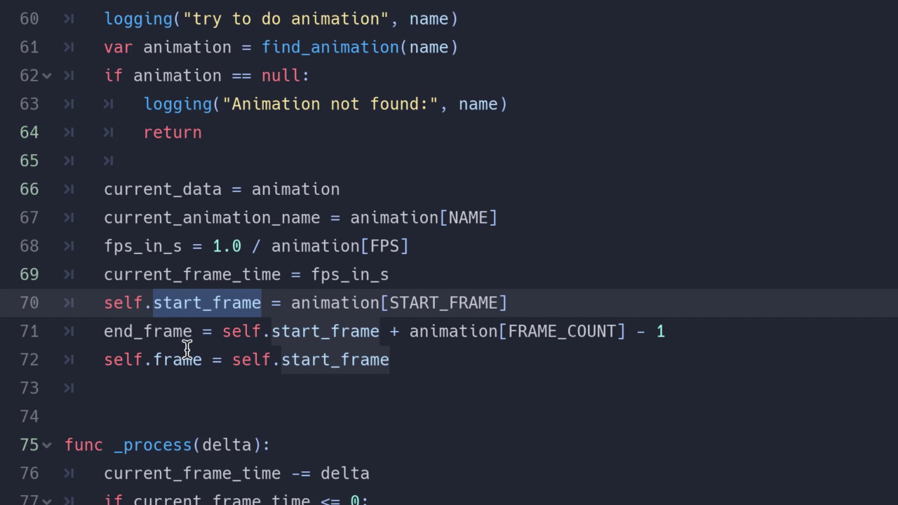
double_click(133, 306)
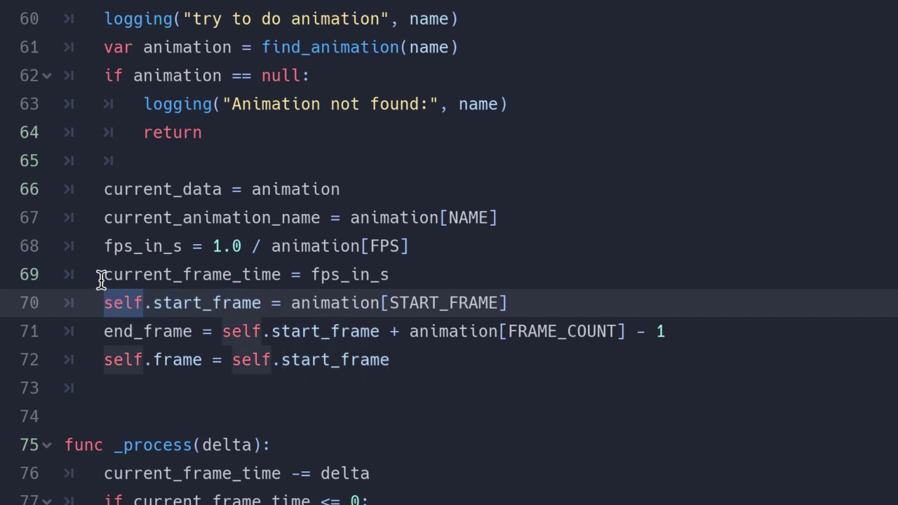
Delete the self. prefix before start_frame on lines 70, 71 and 72
click(100, 279)
click(125, 306)
key(Right)
key(Right)
key(Right)
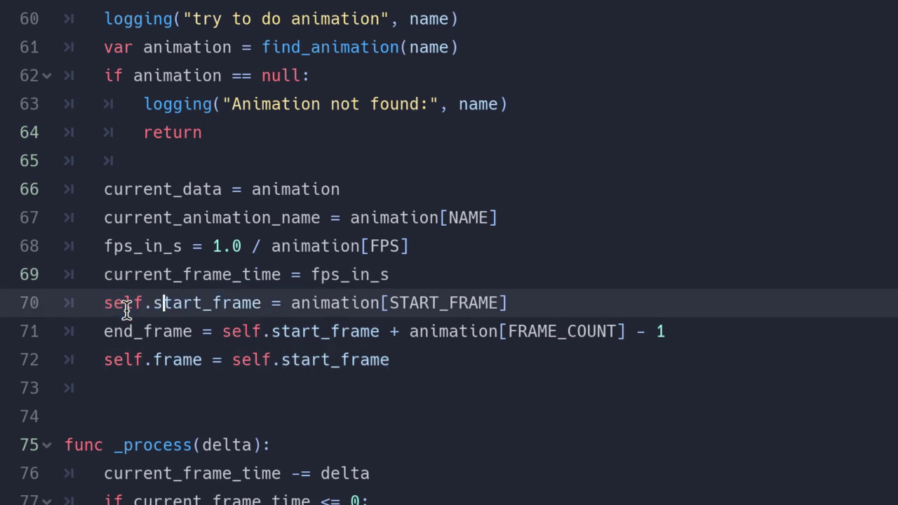
key(BackSpace)
key(BackSpace)
key(BackSpace)
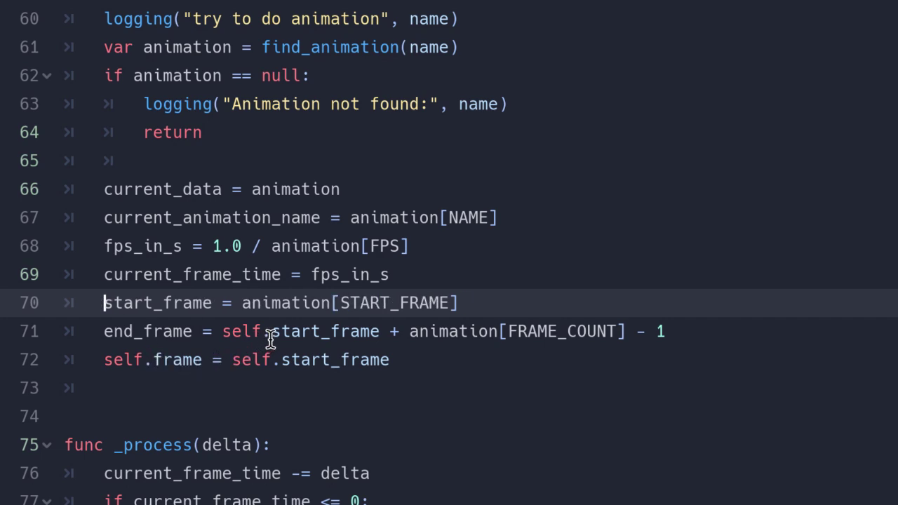
click(271, 335)
key(BackSpace)
key(BackSpace)
key(BackSpace)
key(BackSpace)
key(BackSpace)
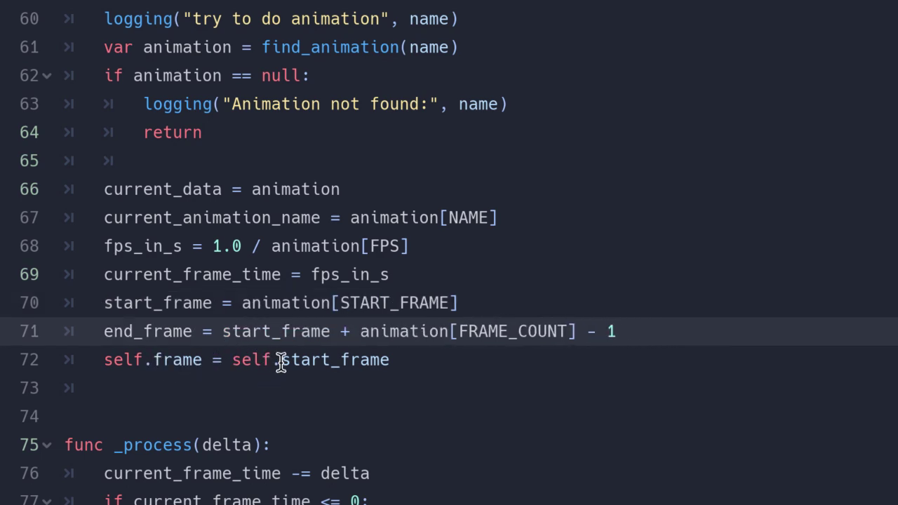
click(278, 363)
key(BackSpace)
key(BackSpace)
key(BackSpace)
key(BackSpace)
key(BackSpace)
click(156, 368)
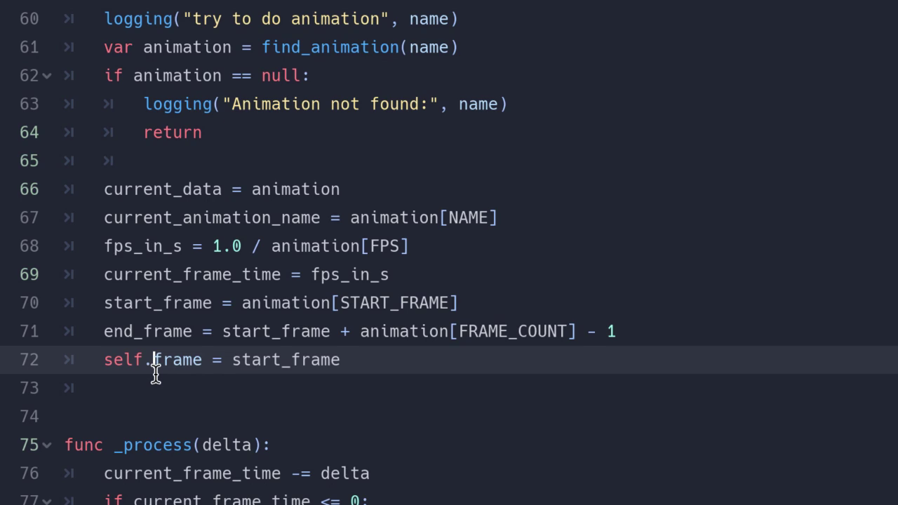
Check that self.frame on line 72 keeps its self. prefix
key(Up)
key(Up)
key(Up)
key(Up)
key(Down)
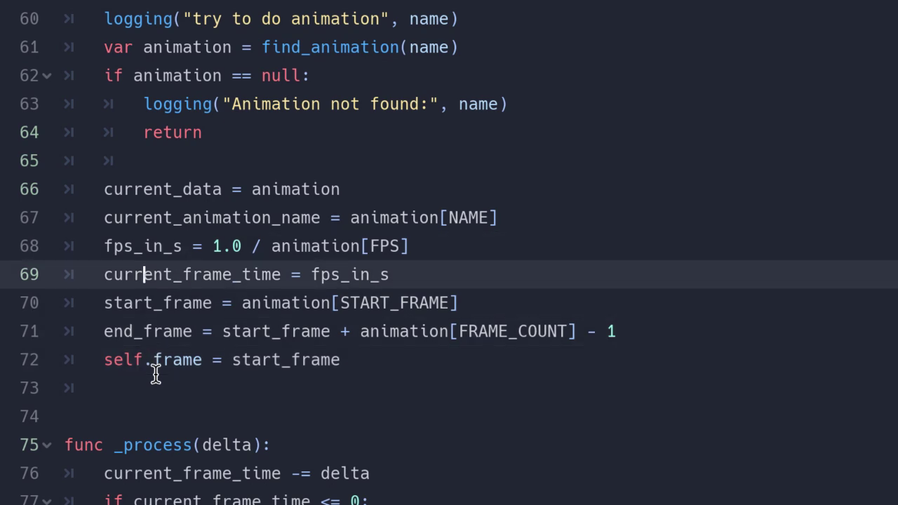
key(Down)
key(Down)
key(Down)
key(Up)
key(Left)
key(Right)
key(Right)
key(Right)
key(Right)
key(Right)
key(Right)
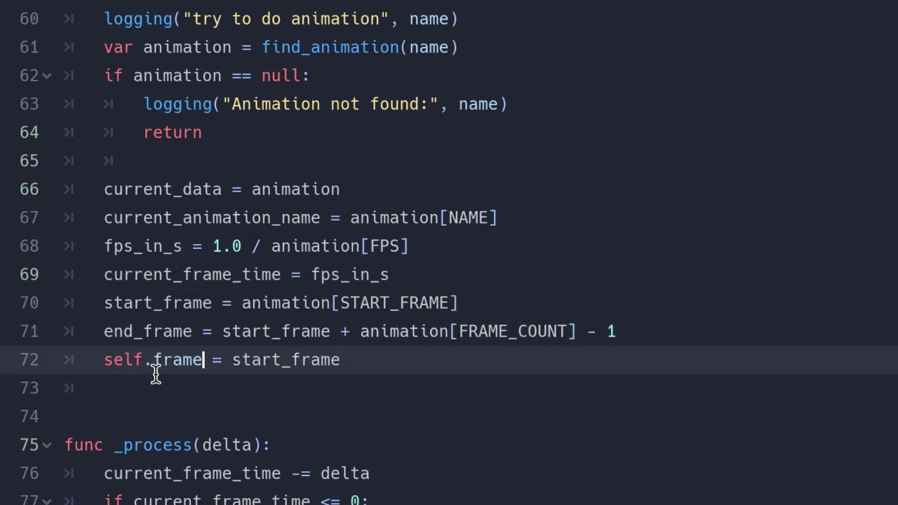
key(Left)
key(Left)
key(Left)
key(Left)
key(Left)
key(Left)
key(Left)
key(Left)
key(Right)
key(Right)
key(Right)
key(Right)
key(Right)
key(Right)
key(Right)
key(Right)
click(354, 361)
Review lines 71–72, highlighting start_frame, animation[FRAME_COUNT] and frame to confirm the edits
click(121, 332)
double_click(122, 331)
double_click(279, 331)
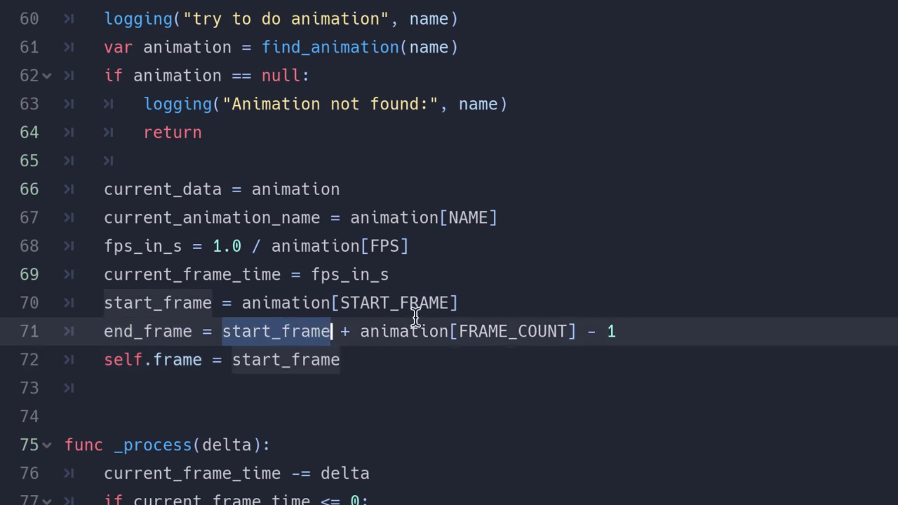
drag(575, 332, 360, 332)
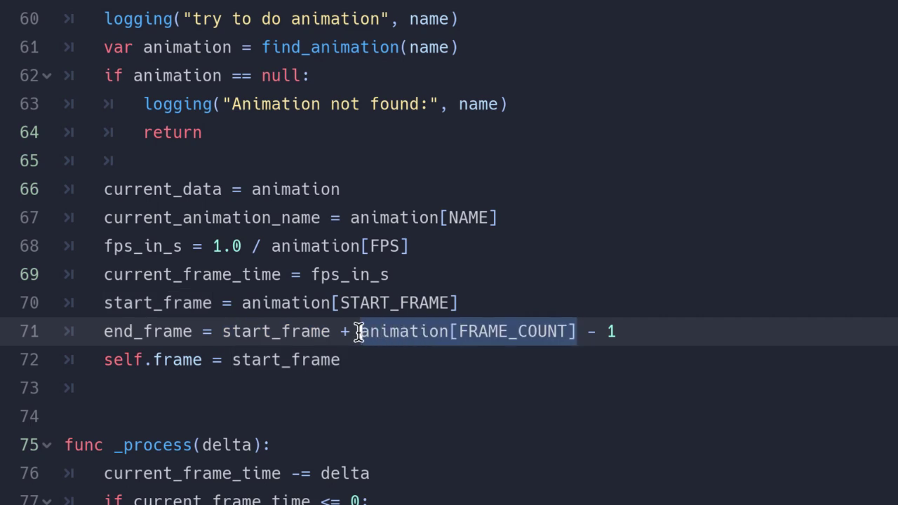
click(624, 336)
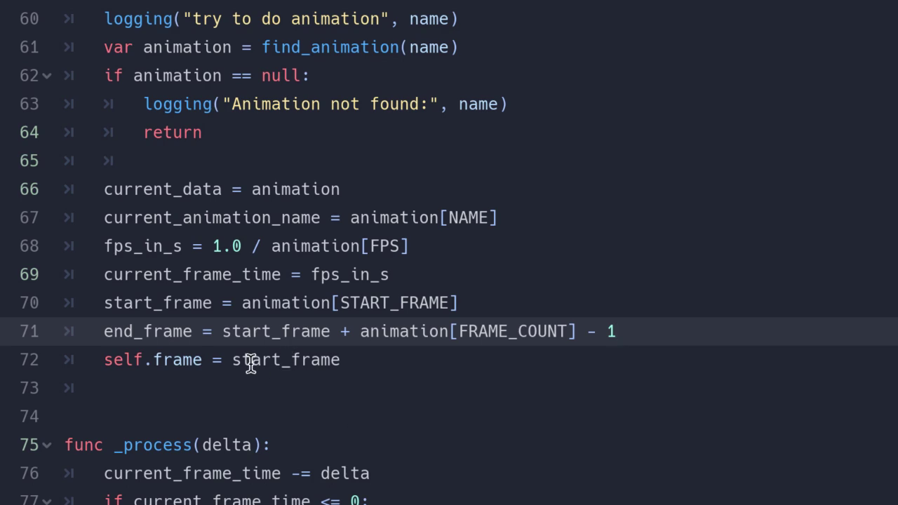
double_click(177, 359)
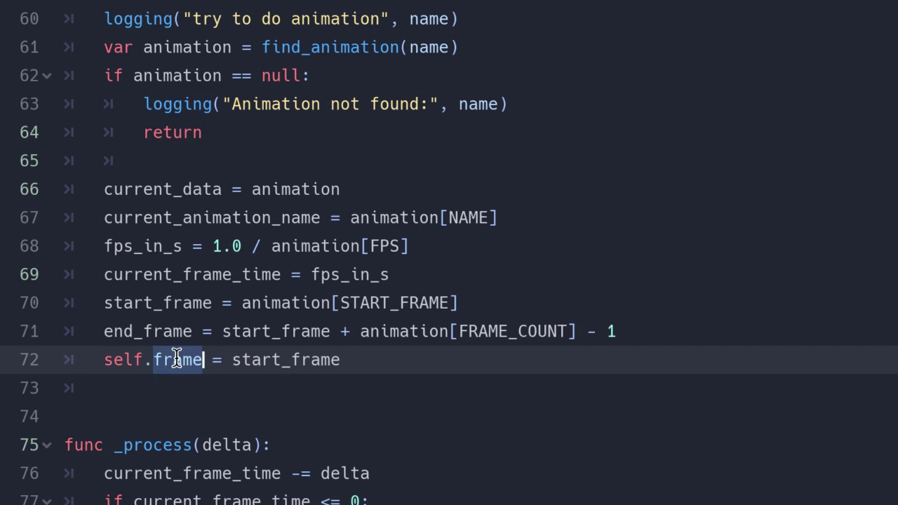
double_click(247, 360)
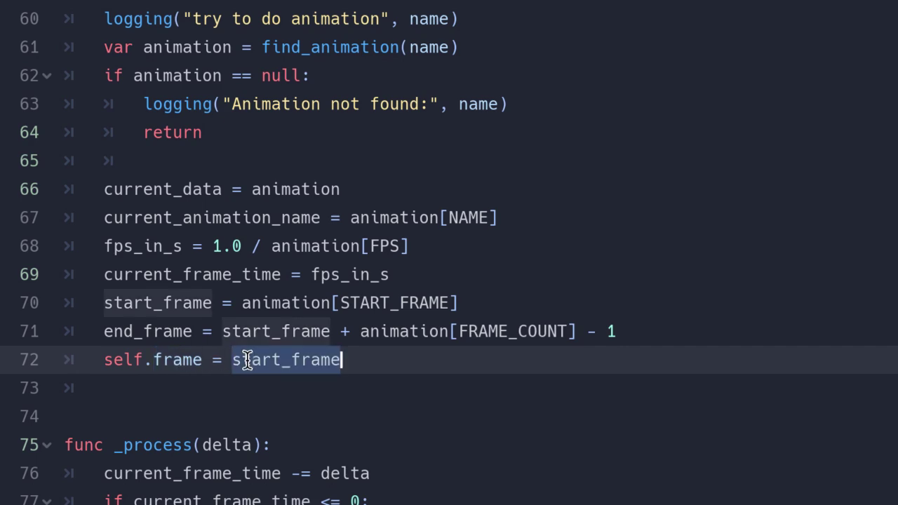
Scroll down to func _process(delta) and highlight delta and current_frame_time on line 76
click(377, 363)
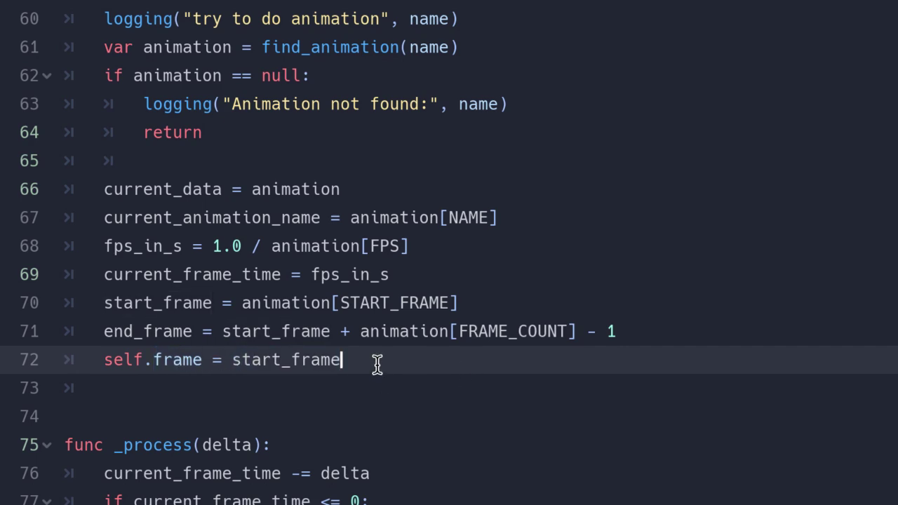
scroll(377, 365, down, 2)
scroll(377, 365, down, 2)
scroll(377, 364, down, 1)
scroll(377, 364, down, 3)
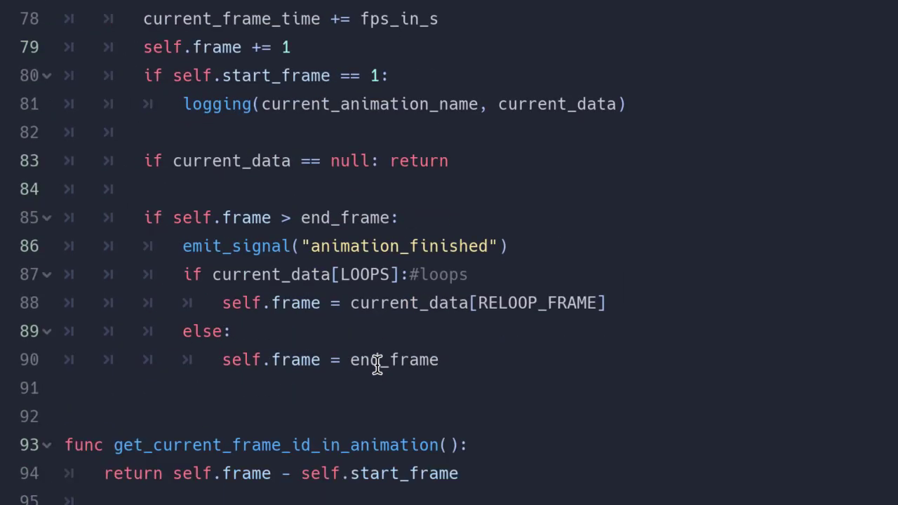
scroll(377, 364, up, 2)
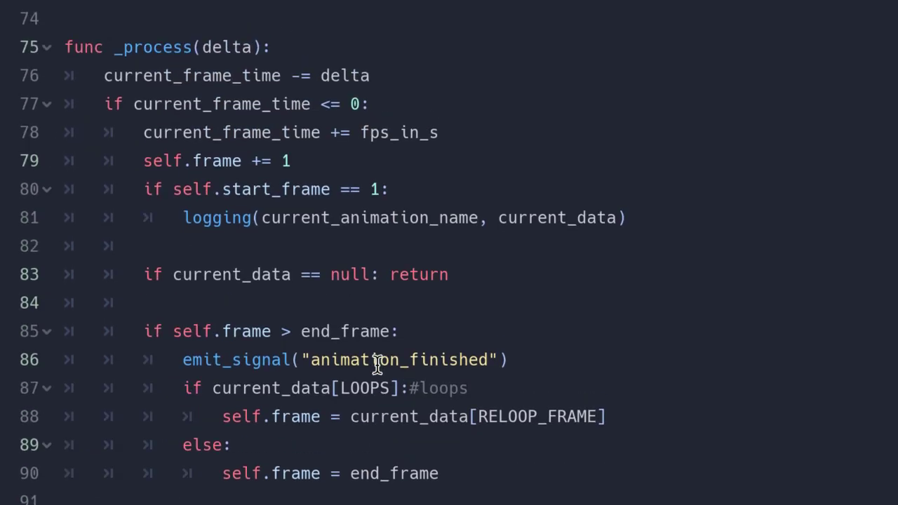
click(293, 53)
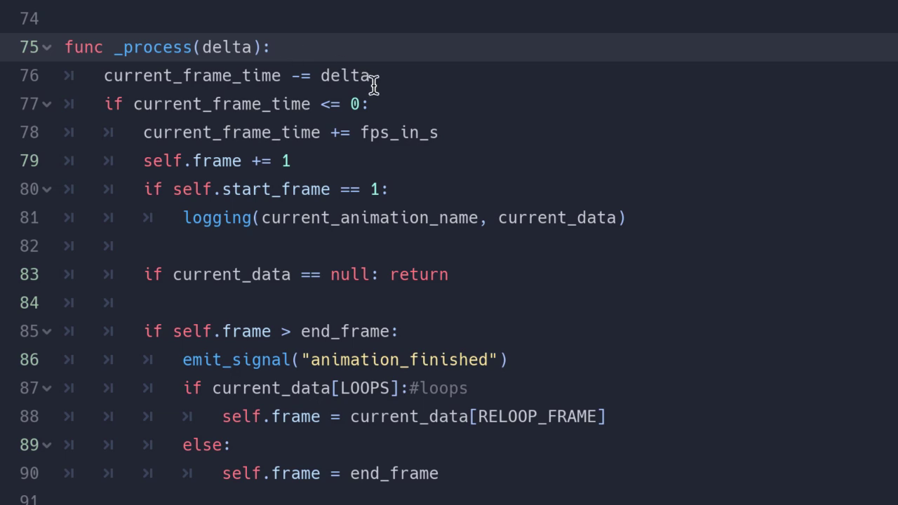
click(331, 67)
double_click(341, 72)
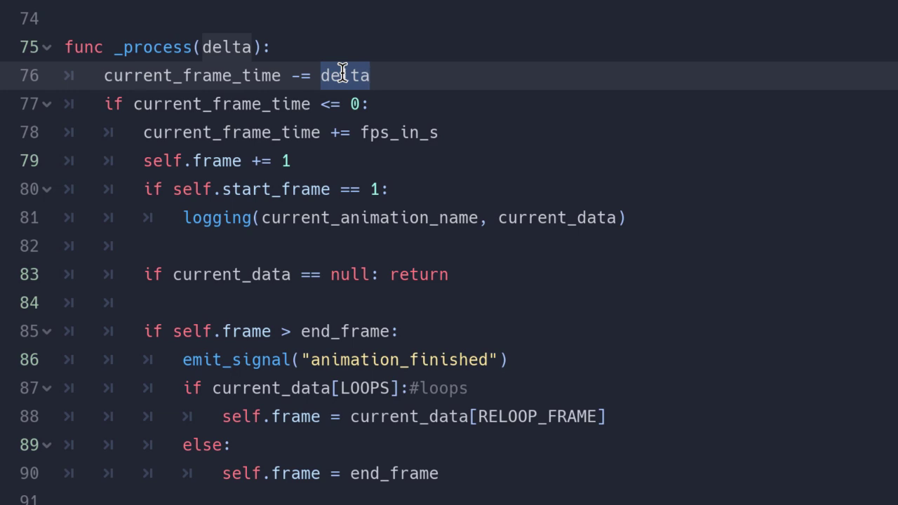
double_click(244, 75)
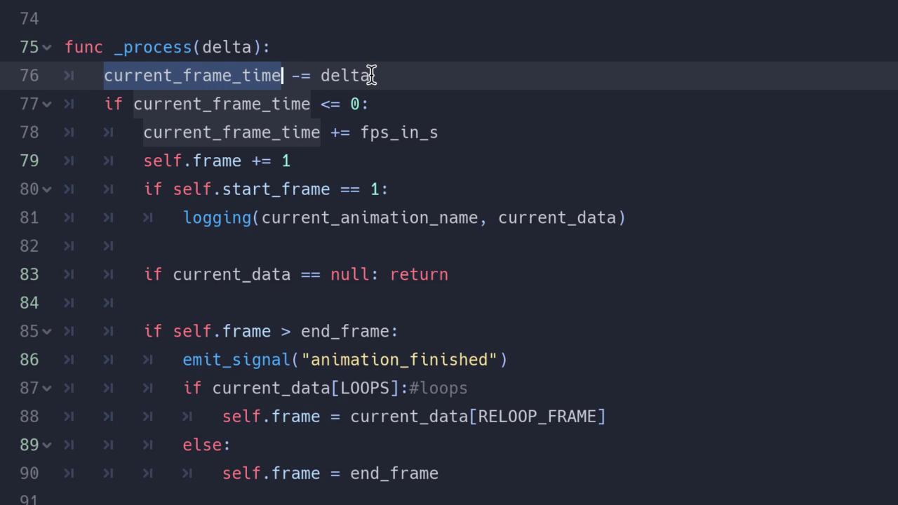
Retype the '+' of 'current_frame_time += fps_in_s' on line 78, leaving lines 78–79 unchanged
click(402, 105)
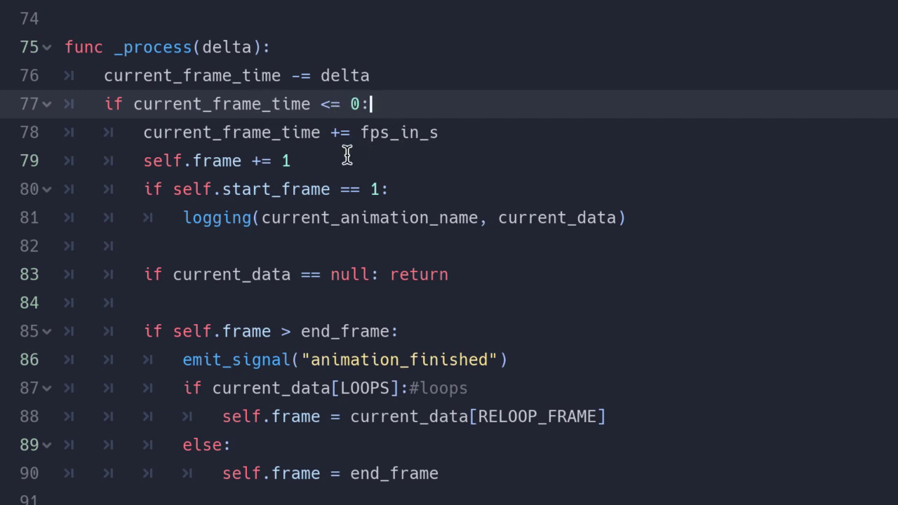
double_click(285, 133)
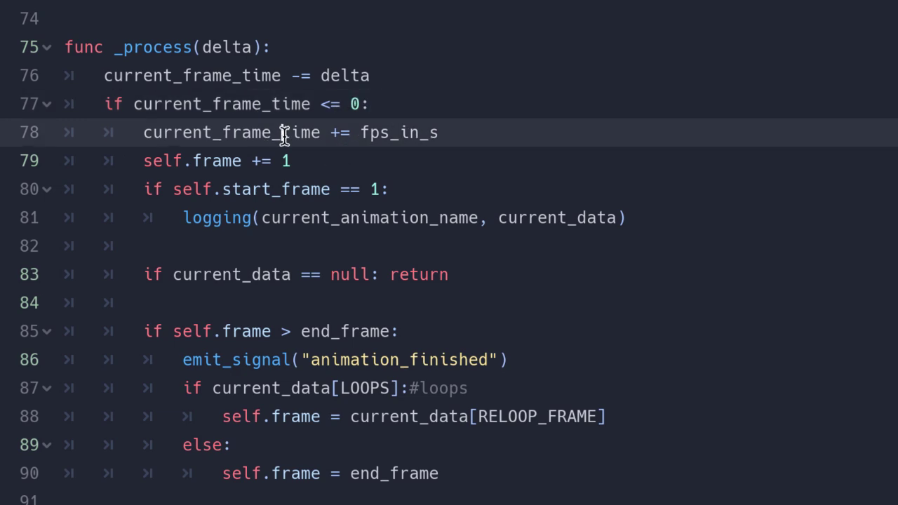
double_click(387, 135)
click(341, 134)
key(BackSpace)
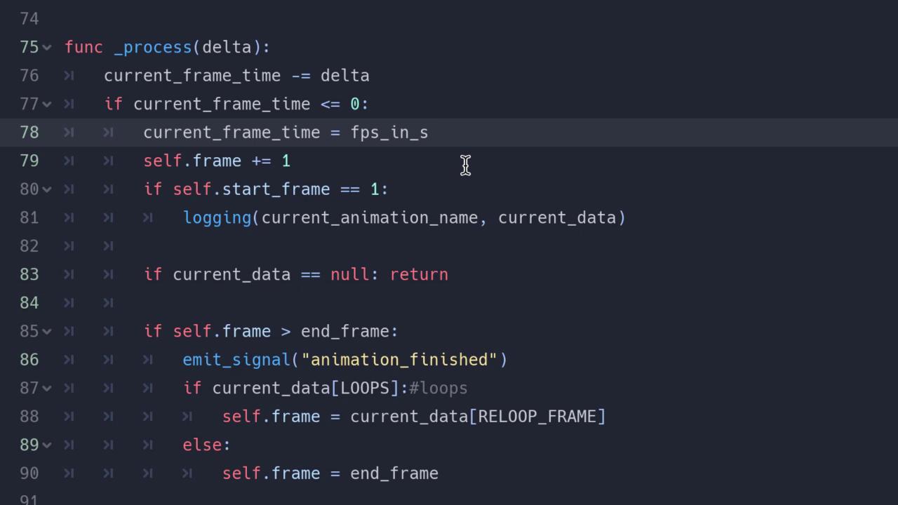
text(+)
click(463, 134)
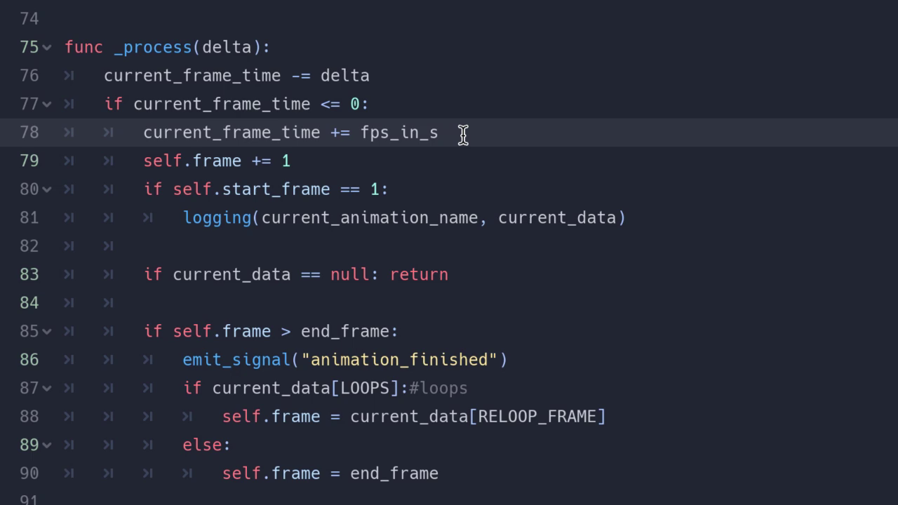
click(327, 160)
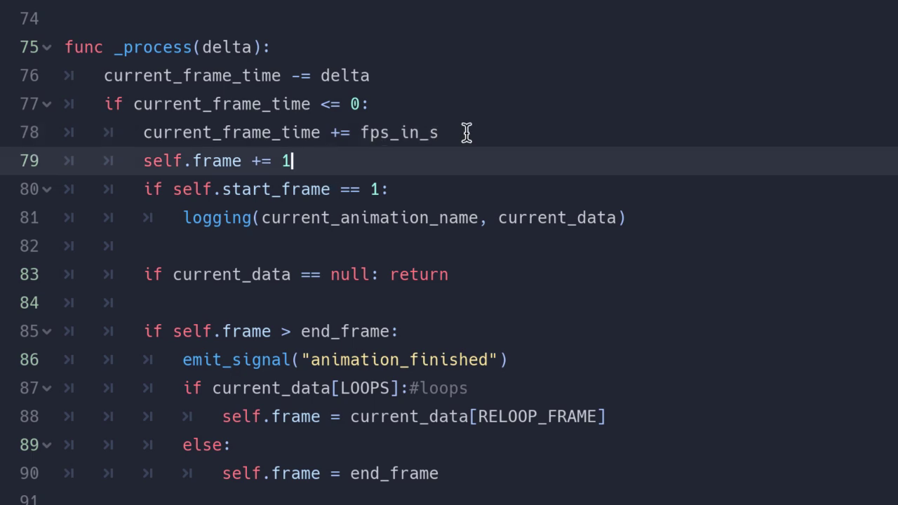
click(467, 132)
click(311, 162)
scroll(311, 161, down, 1)
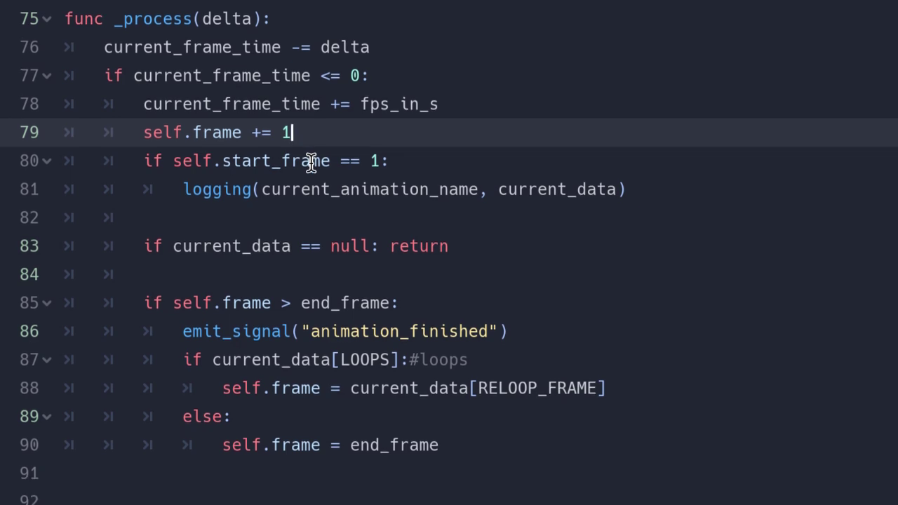
Delete the 'if self.start_frame == 1' logging lines 81–82 and the leftover blank line, then check current_data
click(395, 161)
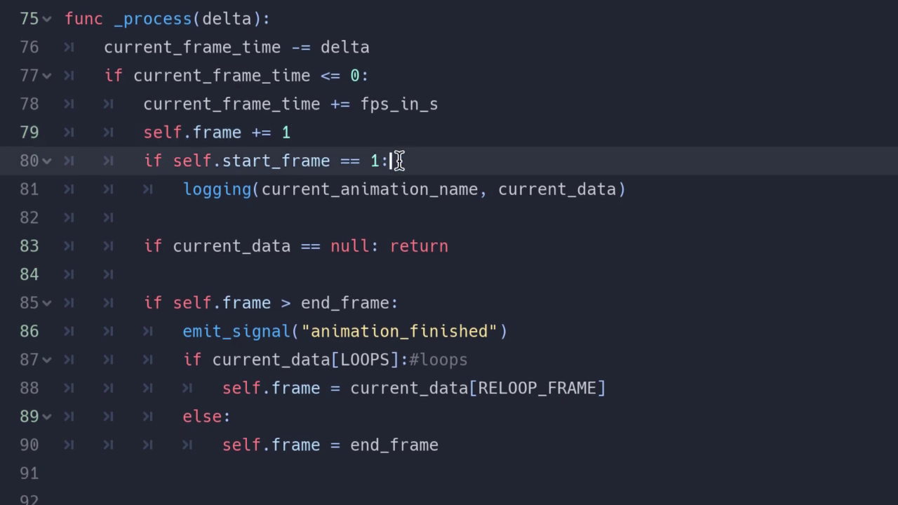
click(331, 132)
key(Return)
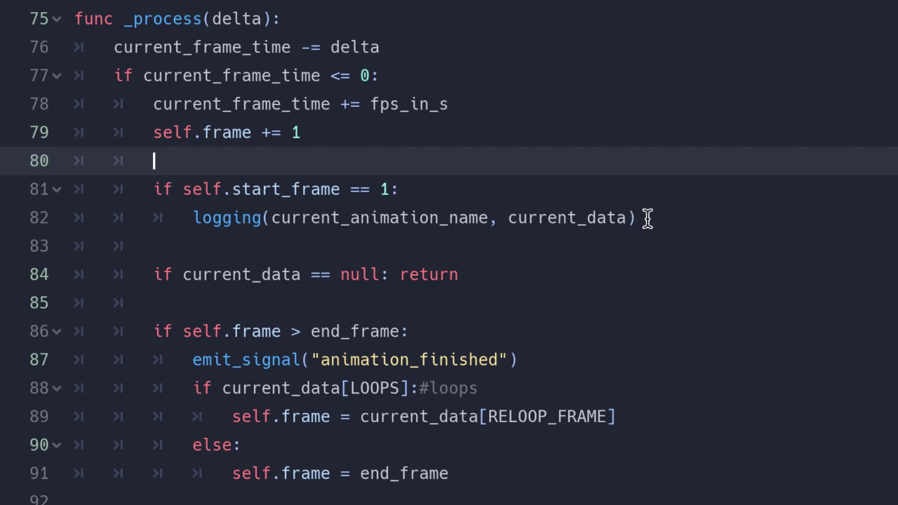
mouse_move(647, 218)
mouse_down()
mouse_move(140, 187)
mouse_move(149, 189)
mouse_up()
key(BackSpace)
key(BackSpace)
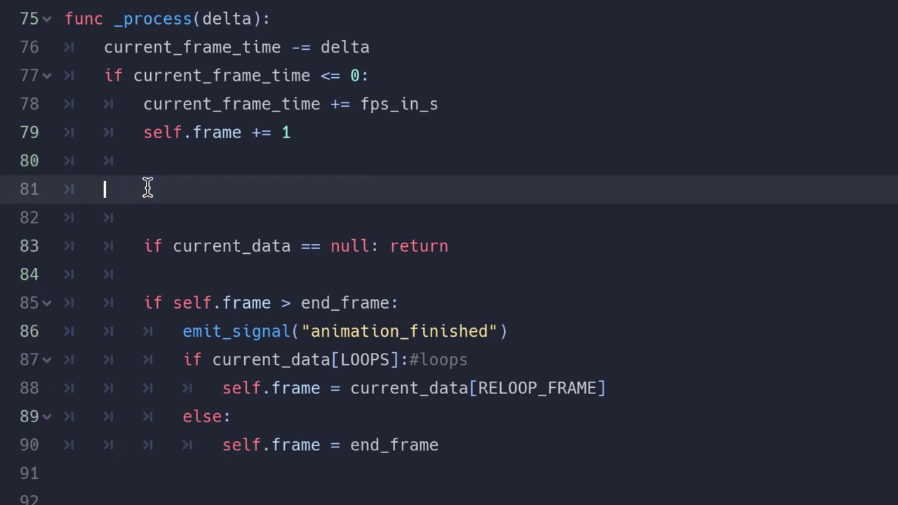
key(BackSpace)
key(BackSpace)
key(BackSpace)
key(BackSpace)
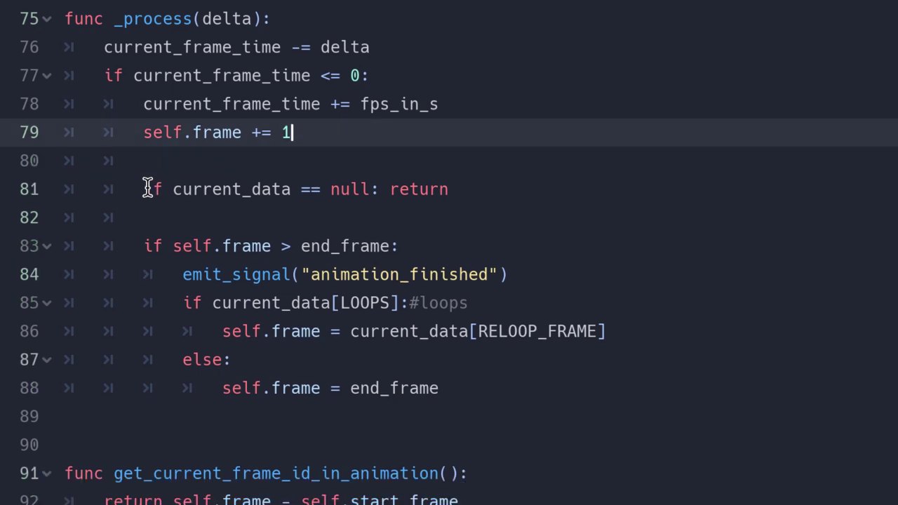
double_click(232, 191)
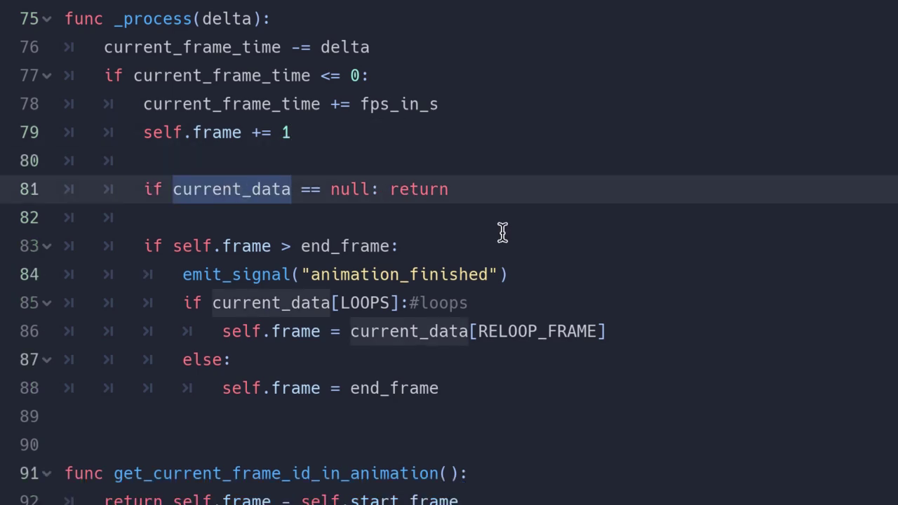
click(456, 199)
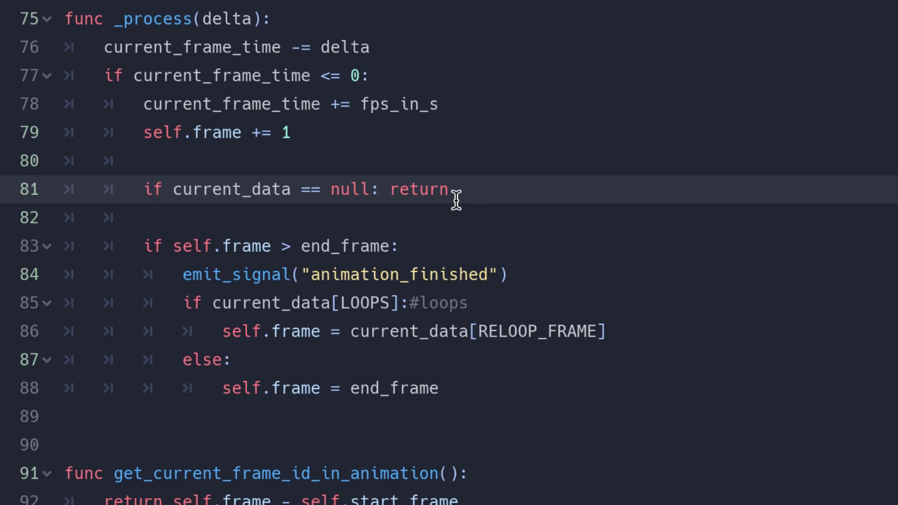
scroll(456, 200, up, 6)
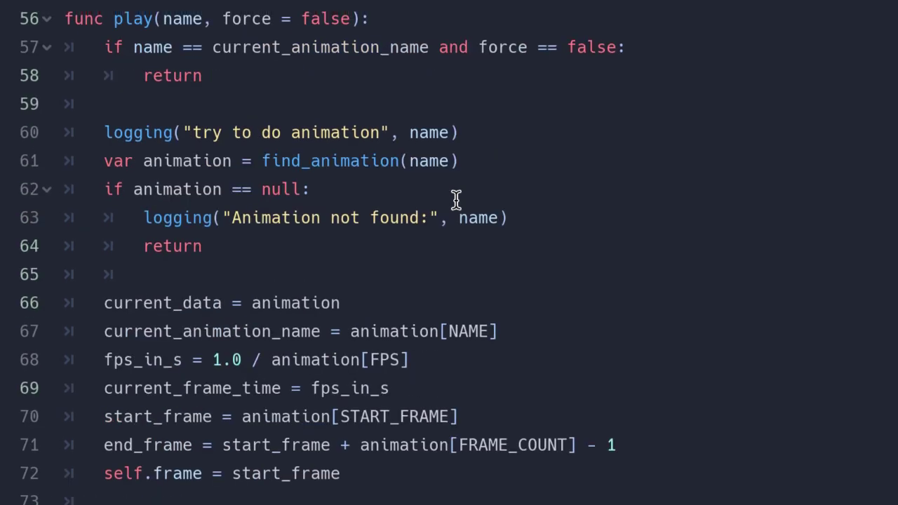
scroll(456, 200, up, 4)
scroll(456, 200, up, 4)
scroll(456, 200, up, 3)
scroll(456, 200, up, 2)
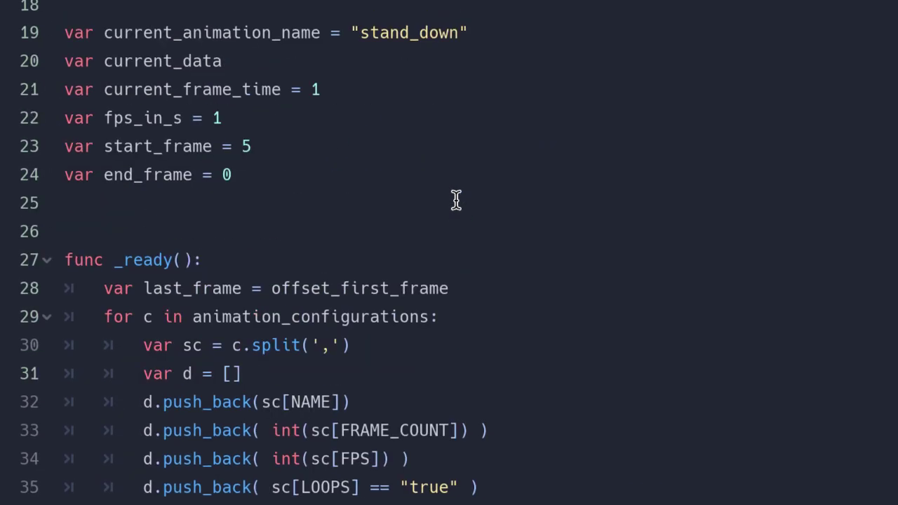
scroll(456, 200, up, 1)
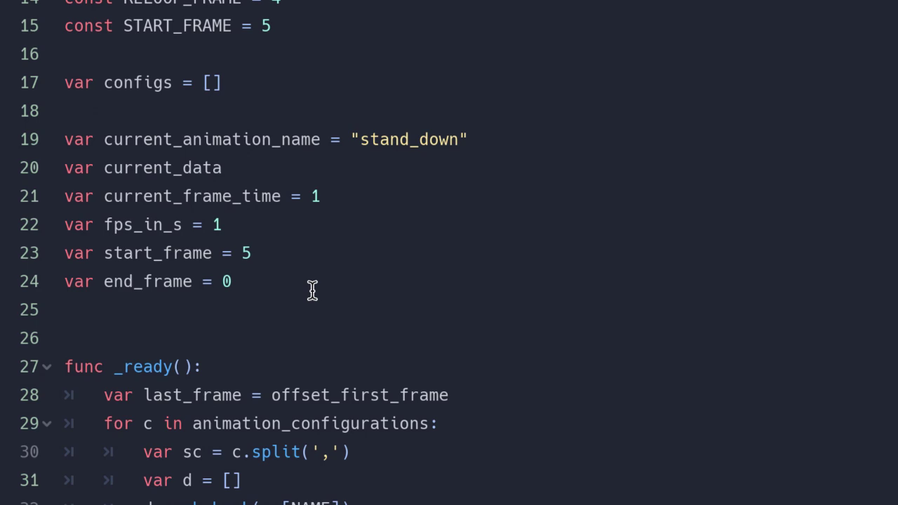
scroll(312, 290, down, 8)
scroll(313, 290, down, 4)
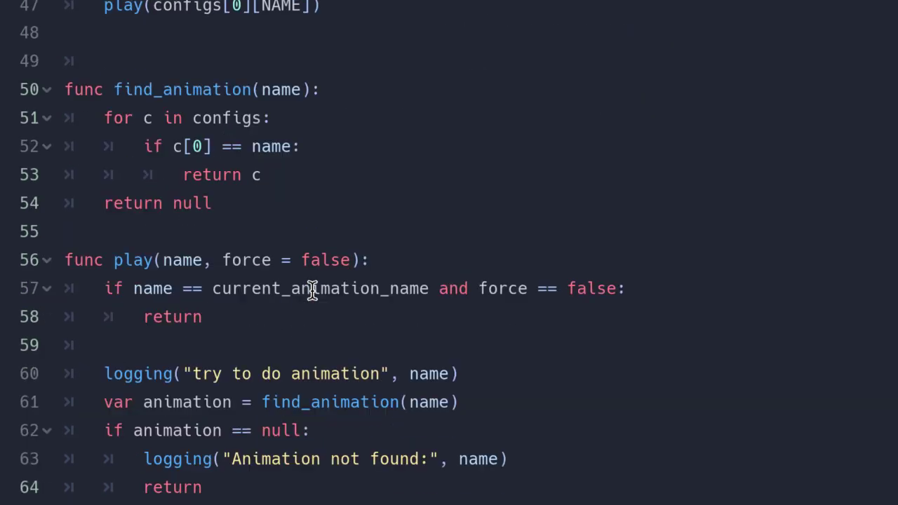
scroll(312, 290, down, 2)
scroll(313, 290, down, 1)
scroll(312, 290, up, 1)
scroll(312, 290, down, 3)
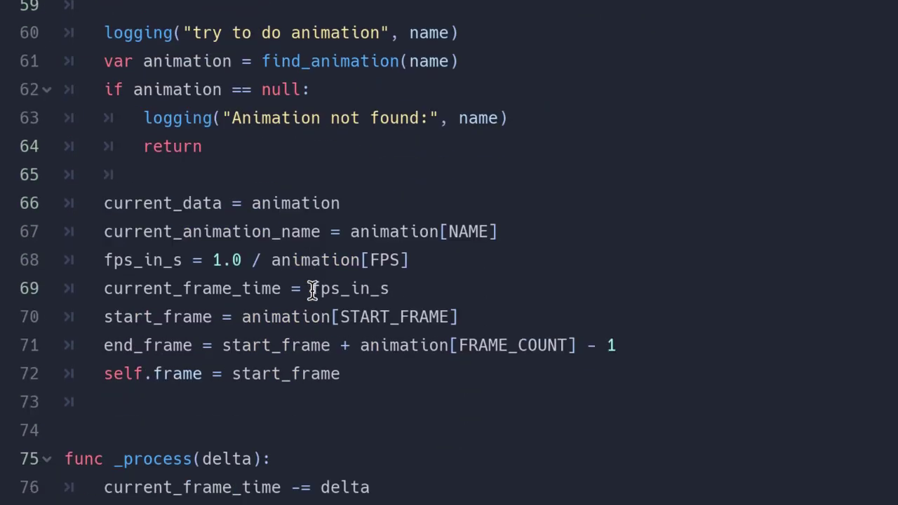
scroll(312, 290, down, 2)
scroll(312, 290, down, 3)
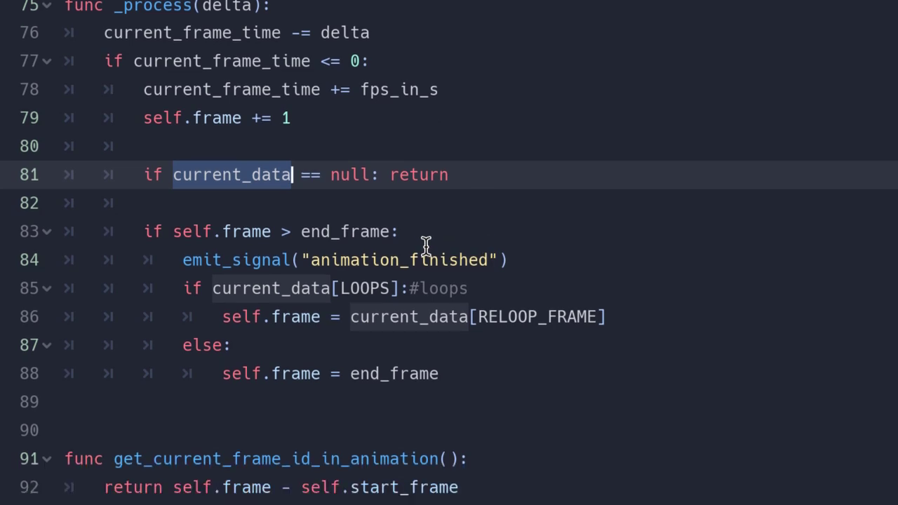
click(425, 251)
click(424, 234)
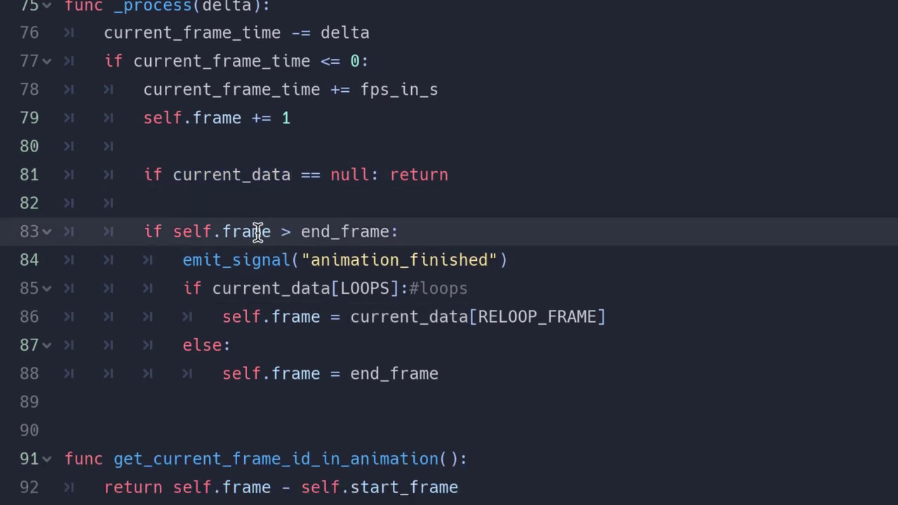
double_click(261, 233)
double_click(326, 238)
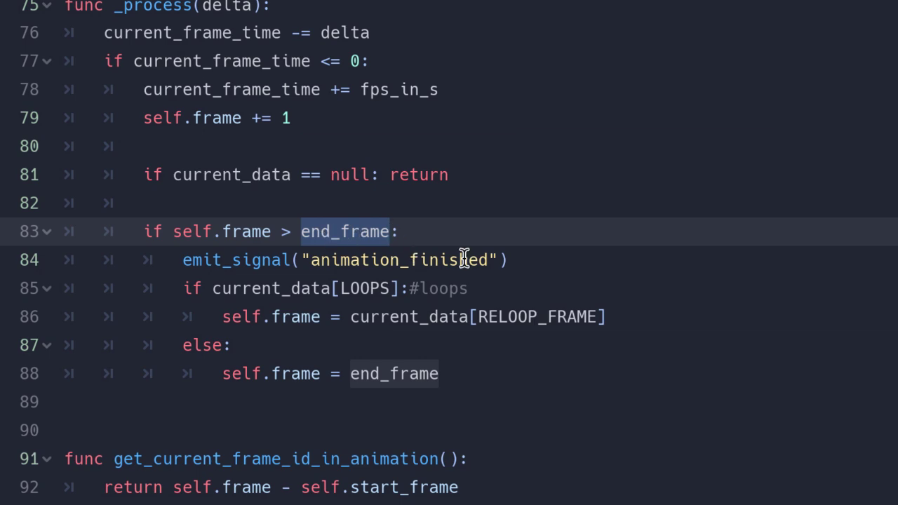
drag(515, 258, 183, 264)
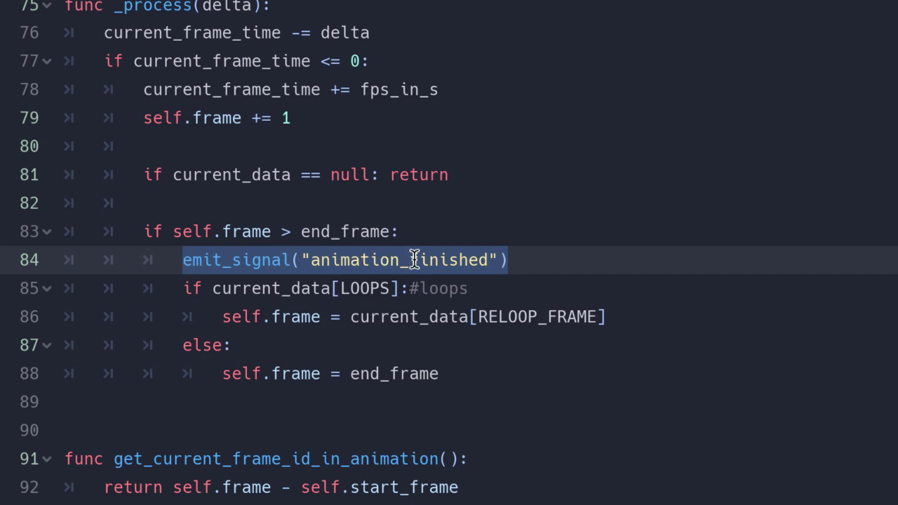
click(531, 257)
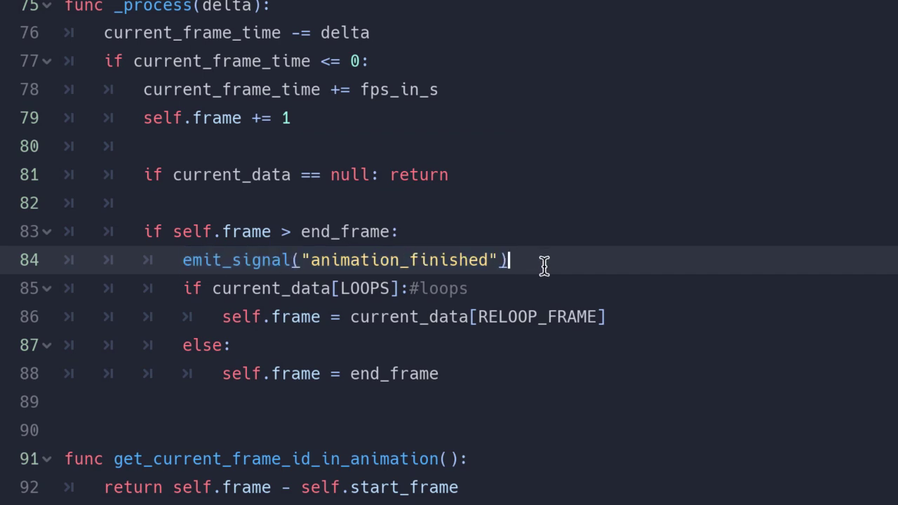
scroll(533, 271, down, 1)
scroll(532, 270, down, 1)
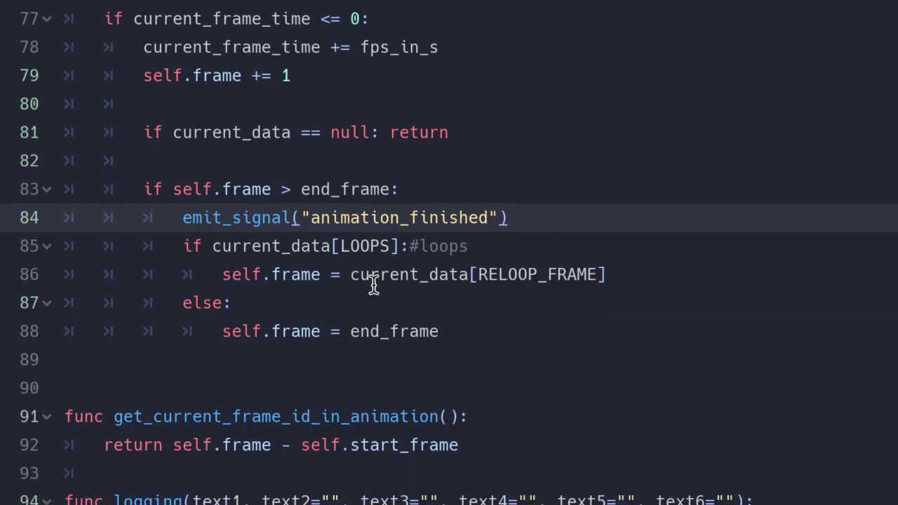
double_click(305, 252)
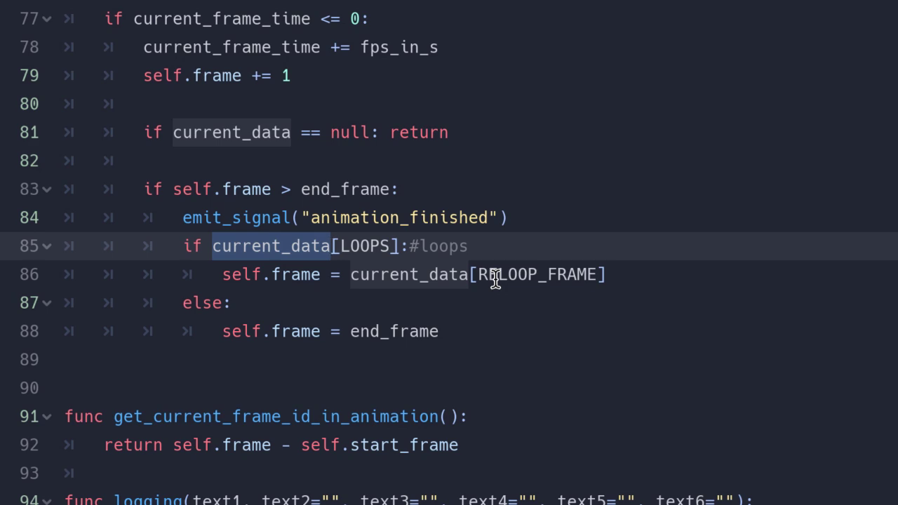
double_click(380, 246)
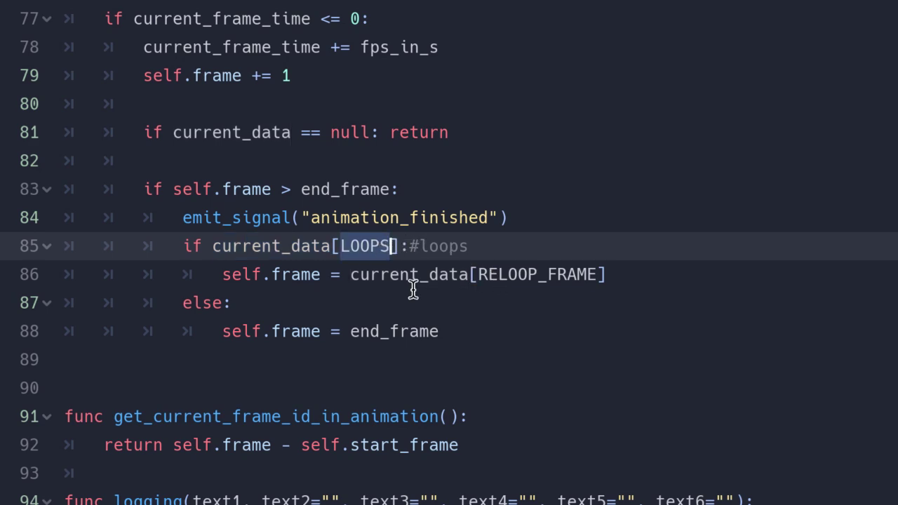
double_click(415, 332)
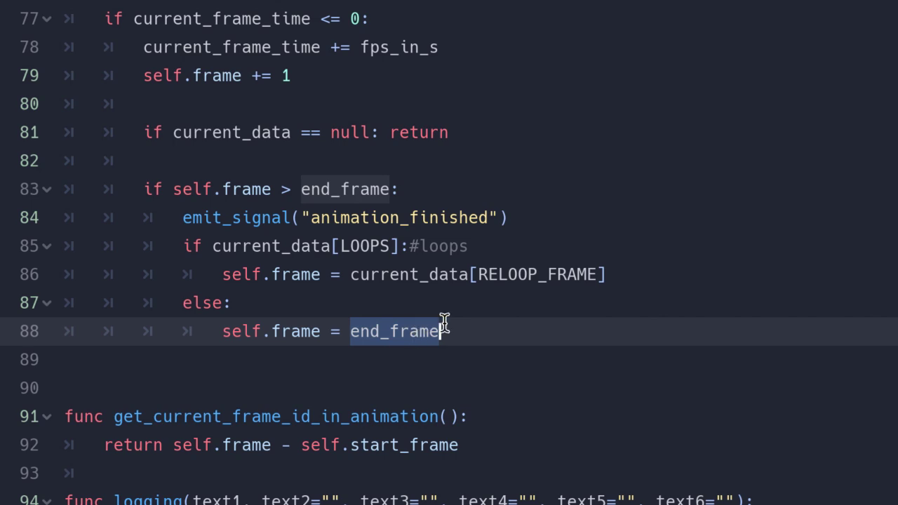
scroll(444, 322, up, 1)
scroll(444, 322, up, 1)
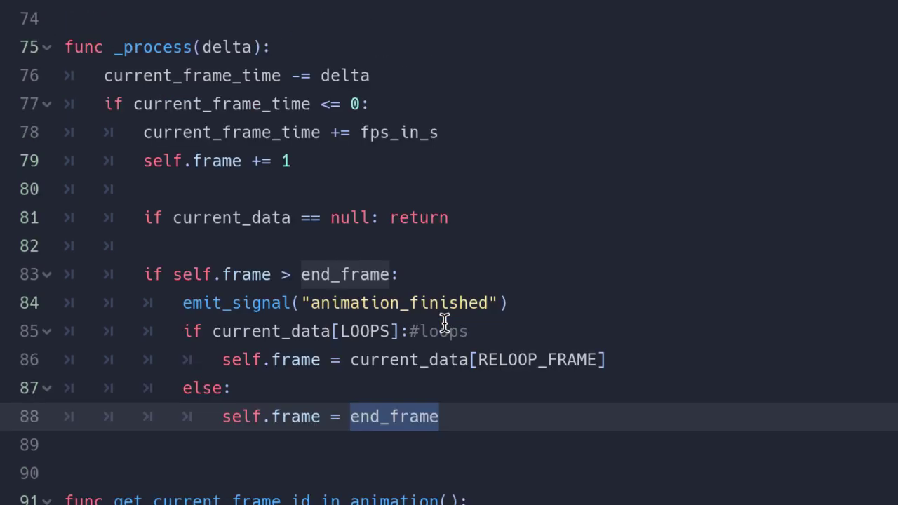
scroll(442, 321, down, 1)
scroll(443, 322, down, 2)
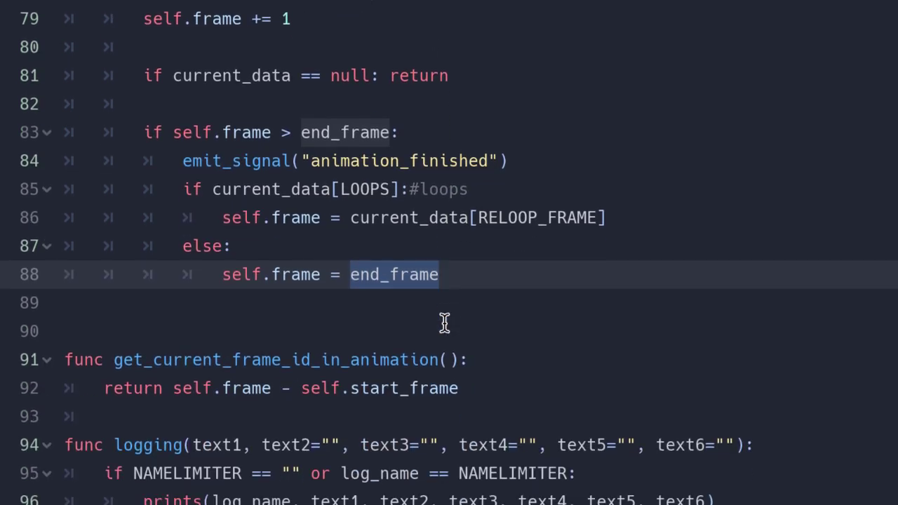
scroll(404, 350, down, 1)
double_click(376, 329)
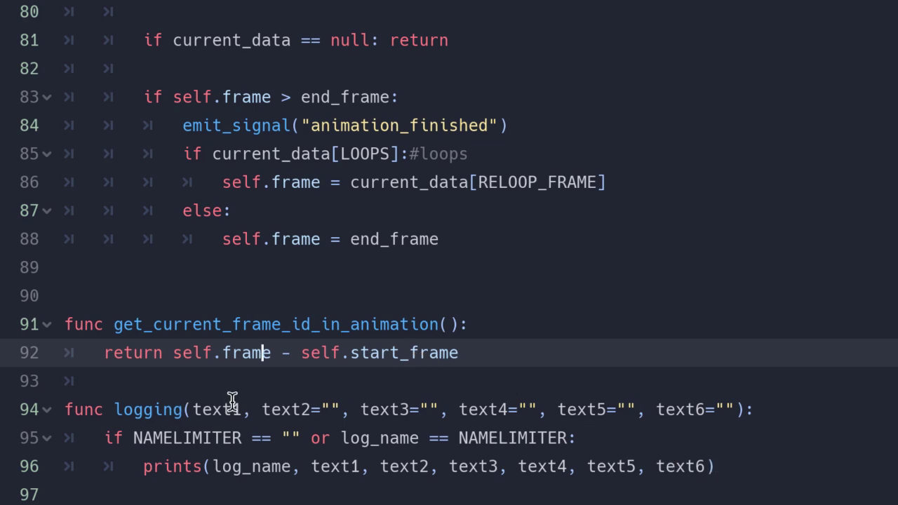
mouse_move(194, 412)
mouse_down()
mouse_move(666, 391)
mouse_move(732, 409)
mouse_up()
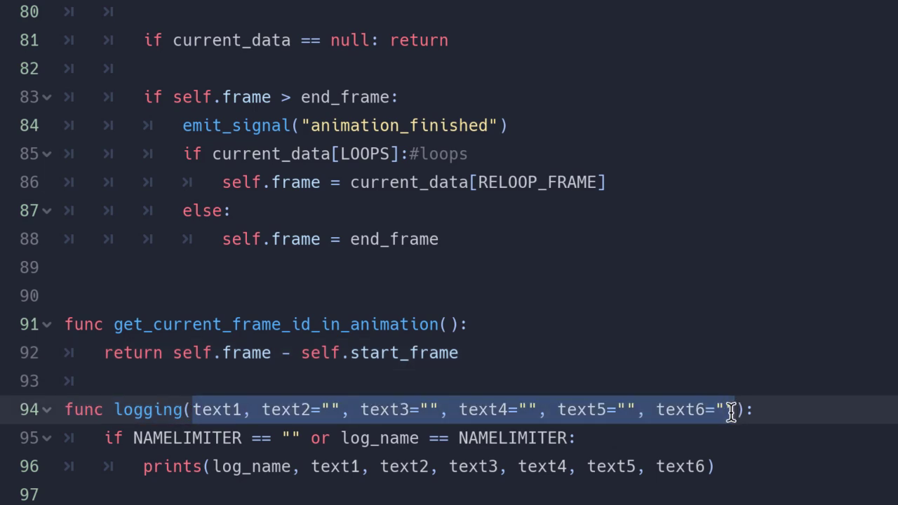
click(675, 345)
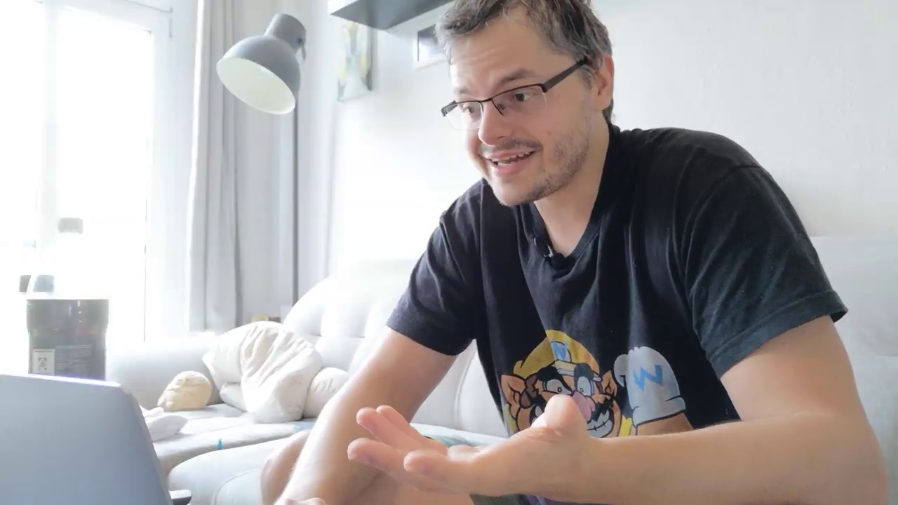